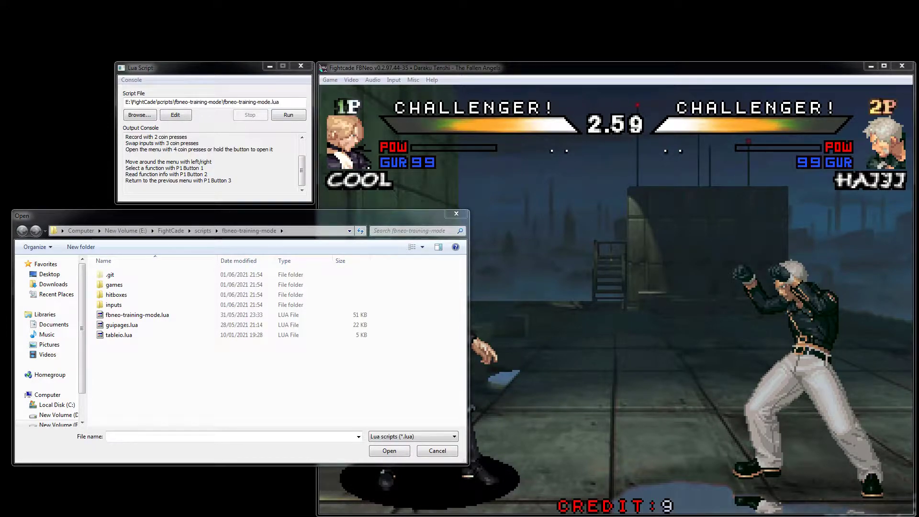
Switch to the browser and open the code download options of the fbneo-training-mode GitHub repository.
drag(466, 0, 466, 2)
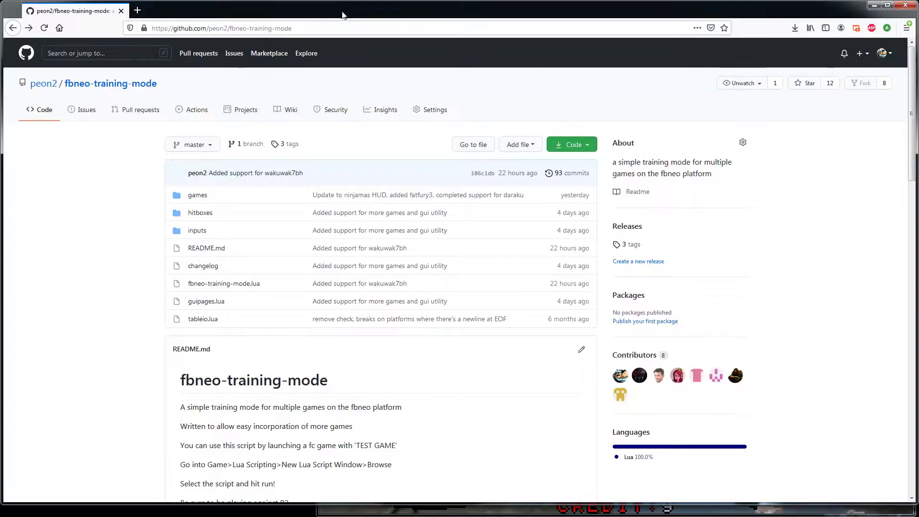
click(572, 145)
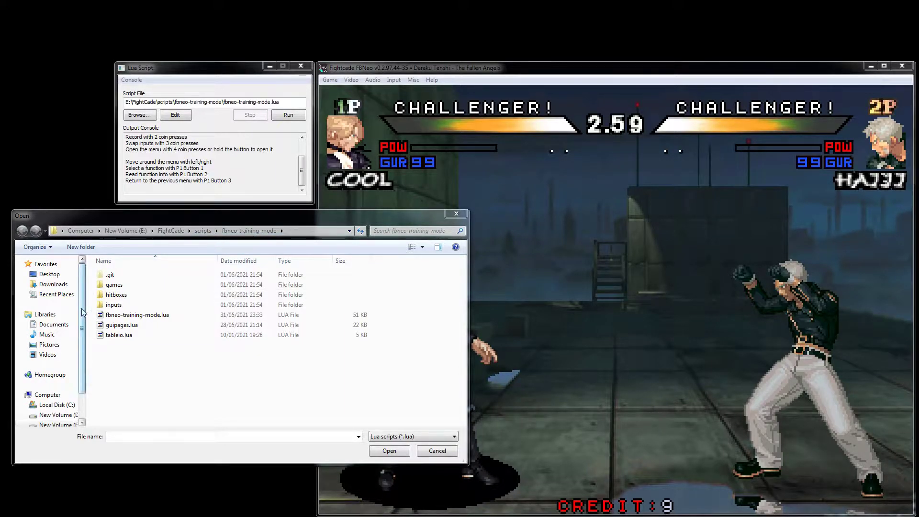
Load fbneo-training-mode.lua from the fbneo-training-mode scripts folder into the Lua script window.
click(97, 286)
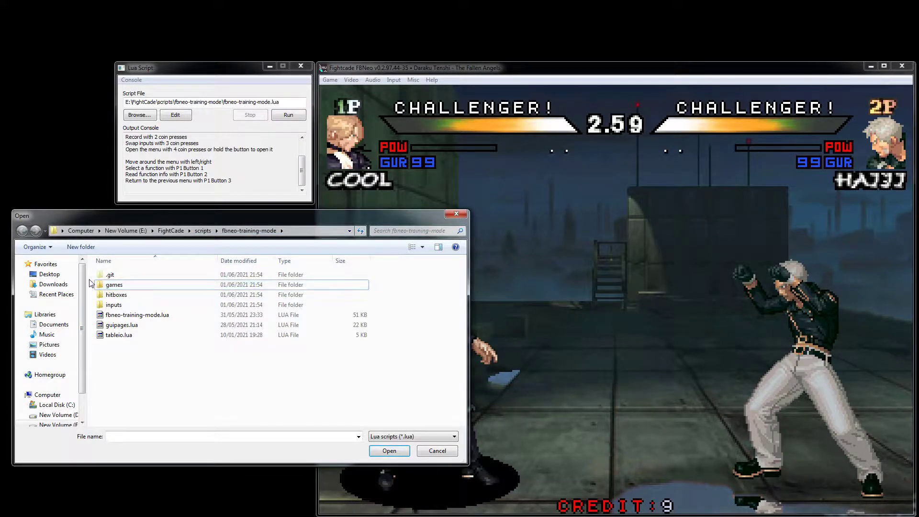
ctrl+click(113, 305)
drag(113, 305, 110, 288)
click(127, 315)
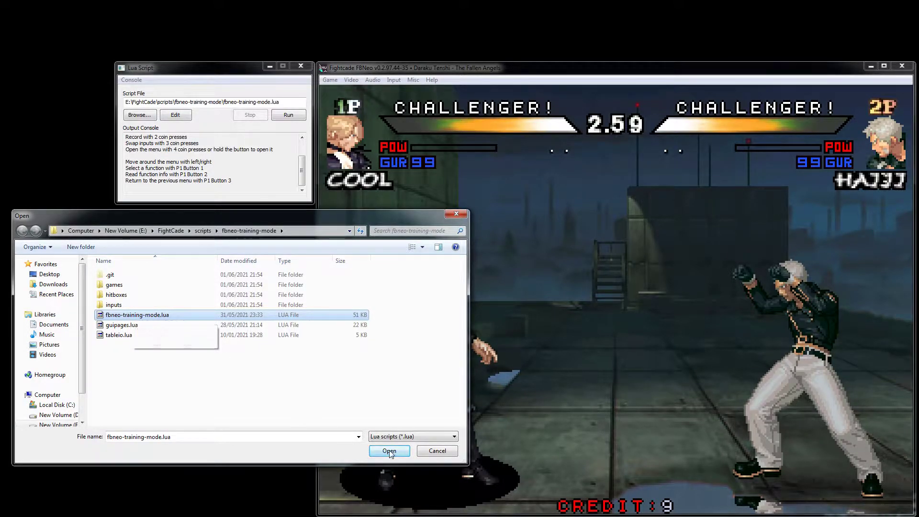
click(123, 328)
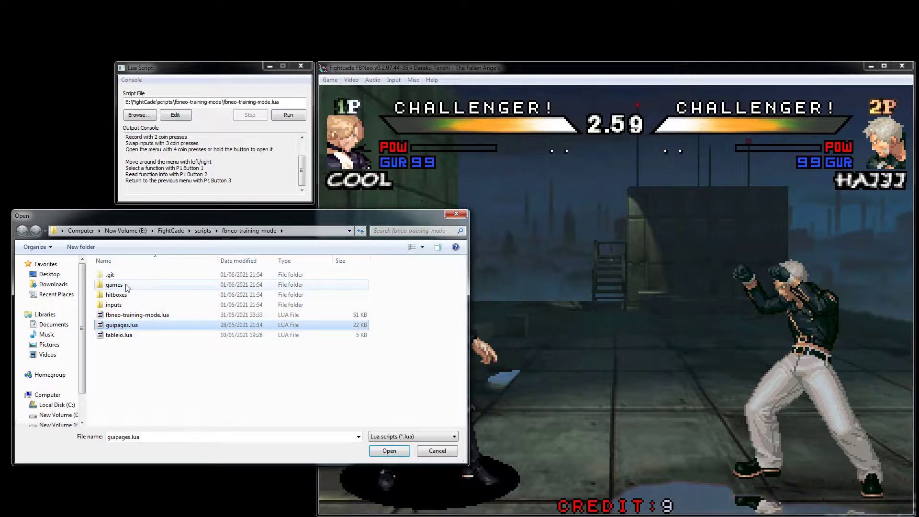
click(130, 70)
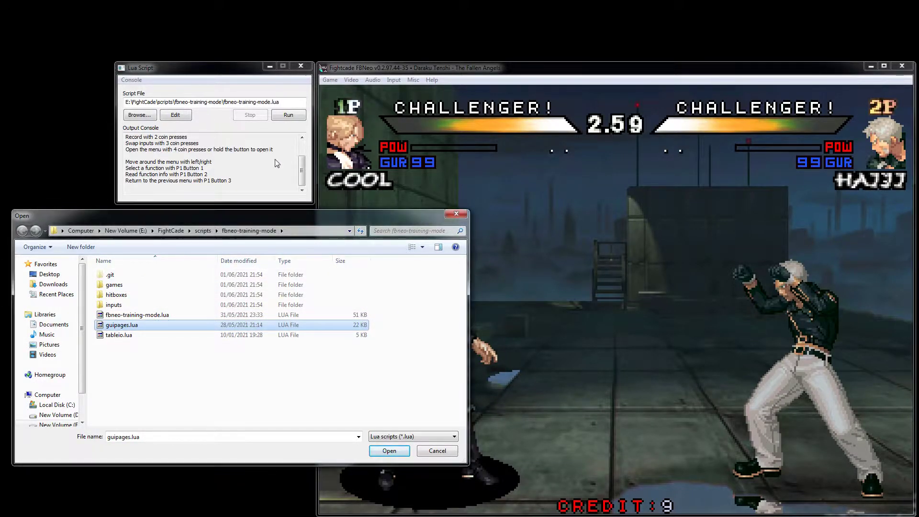
click(138, 316)
click(389, 451)
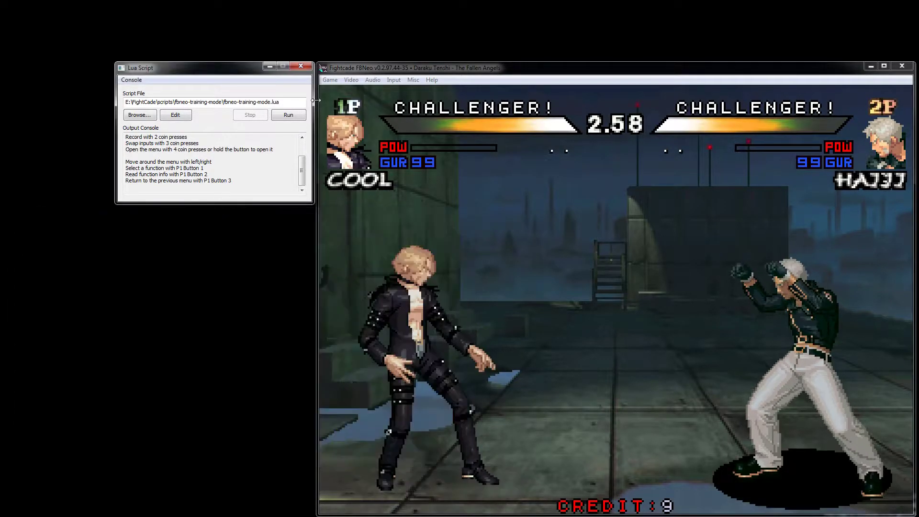
Bring up the Lua script window through the emulator's Lua scripting options, and return to the game window.
click(339, 80)
mouse_move(351, 104)
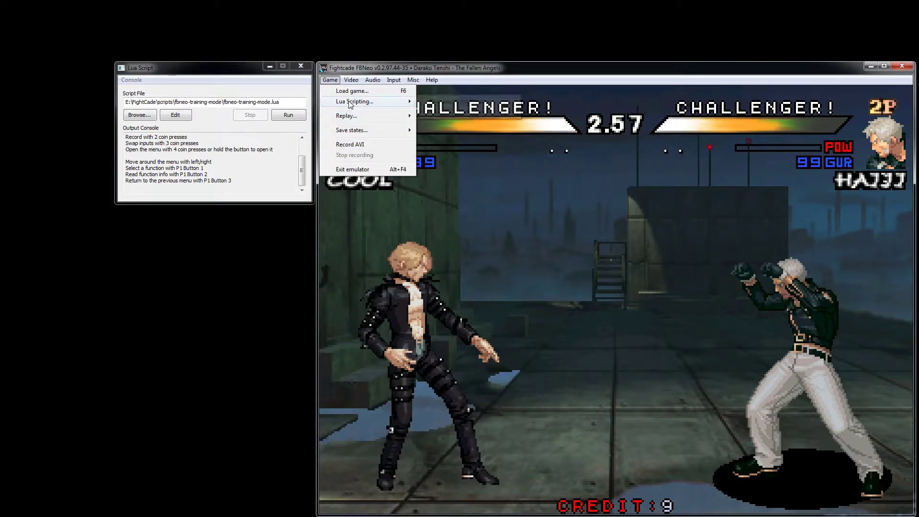
click(462, 101)
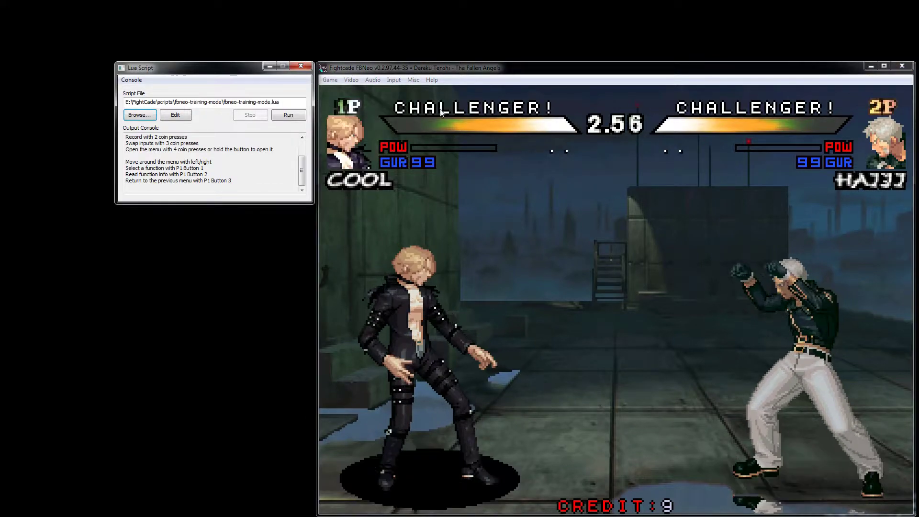
click(433, 68)
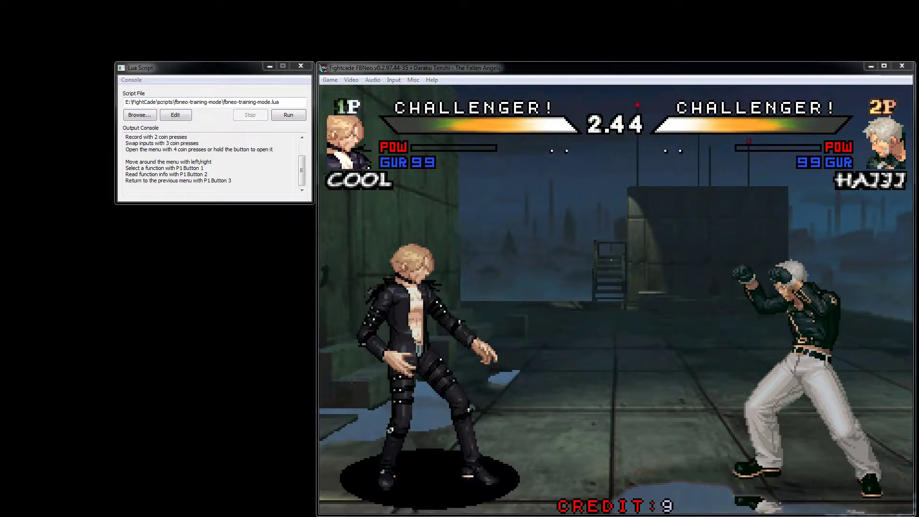
Locate fcadefbneo.exe in the FightCade emulator's fbneo folder, and put the file browser away.
drag(0, 120, 279, 152)
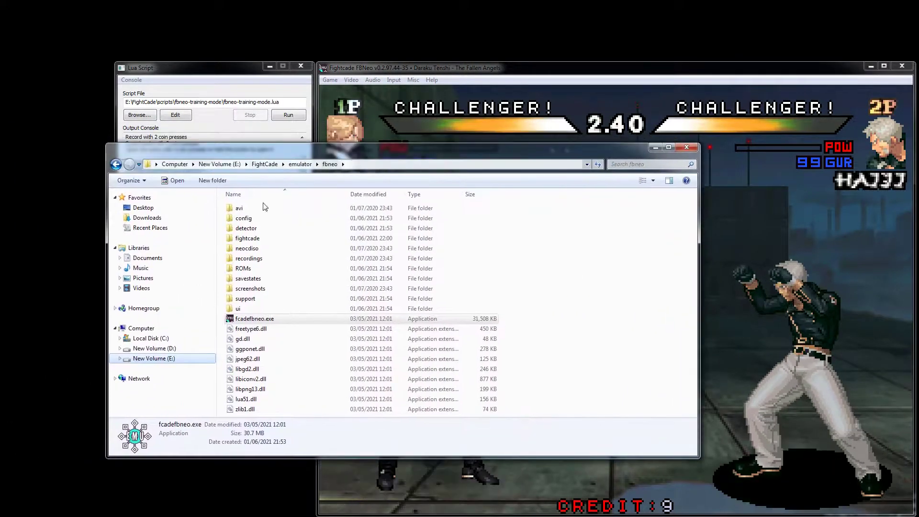
click(276, 163)
double_click(253, 238)
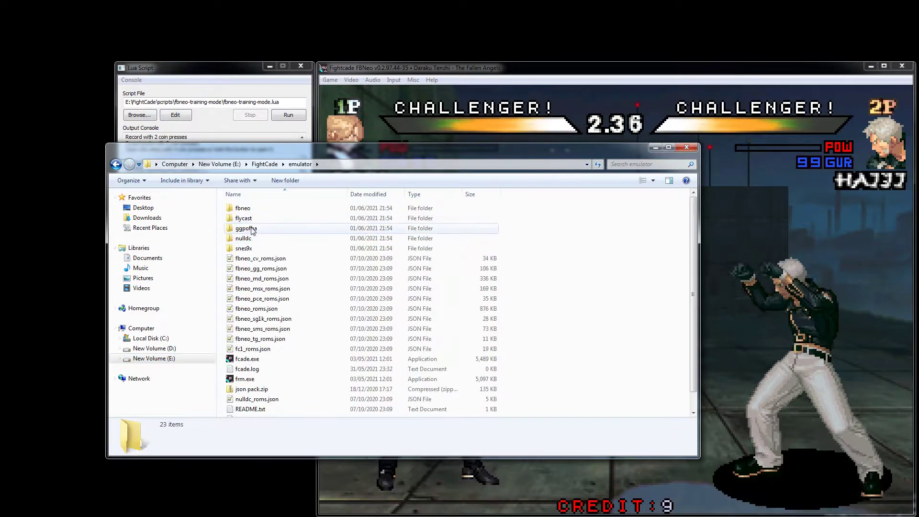
double_click(258, 209)
click(229, 320)
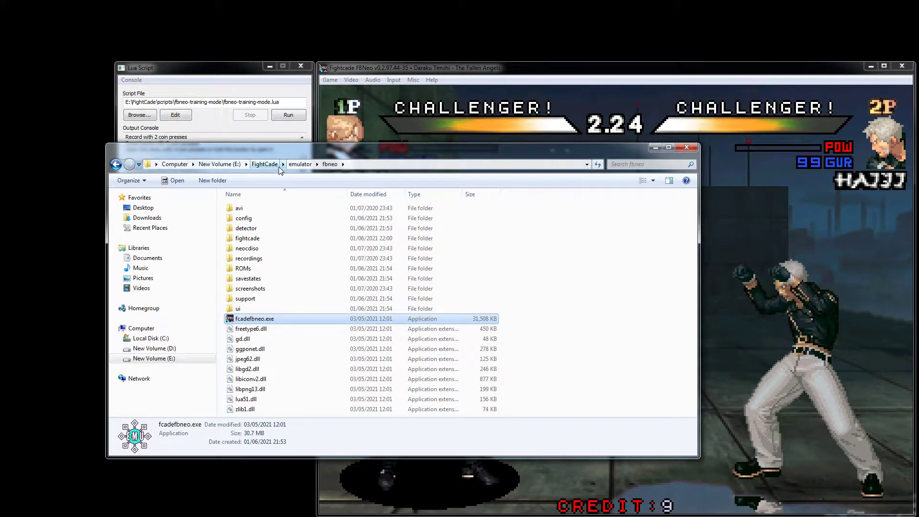
drag(389, 153, 0, 146)
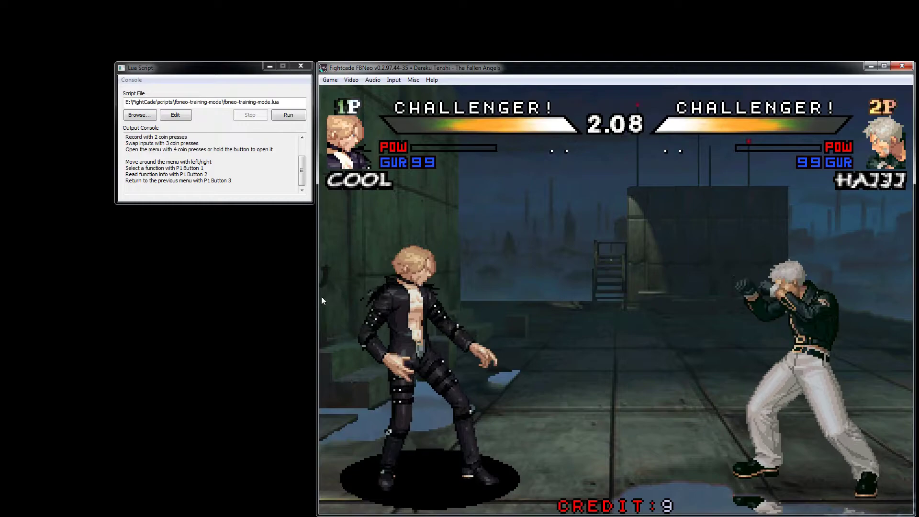
Review the control instructions in the script's output console, run fbneo-training-mode.lua and return focus to the game.
click(194, 171)
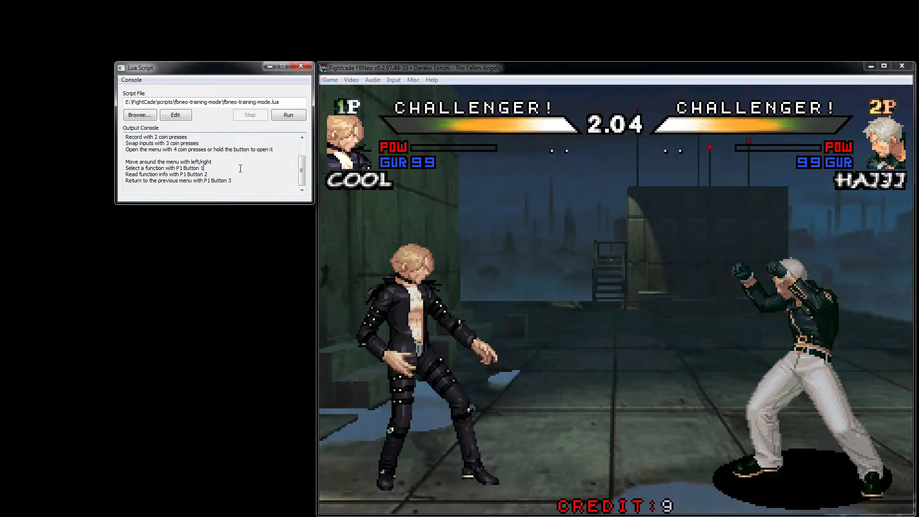
scroll(157, 166, up, 1)
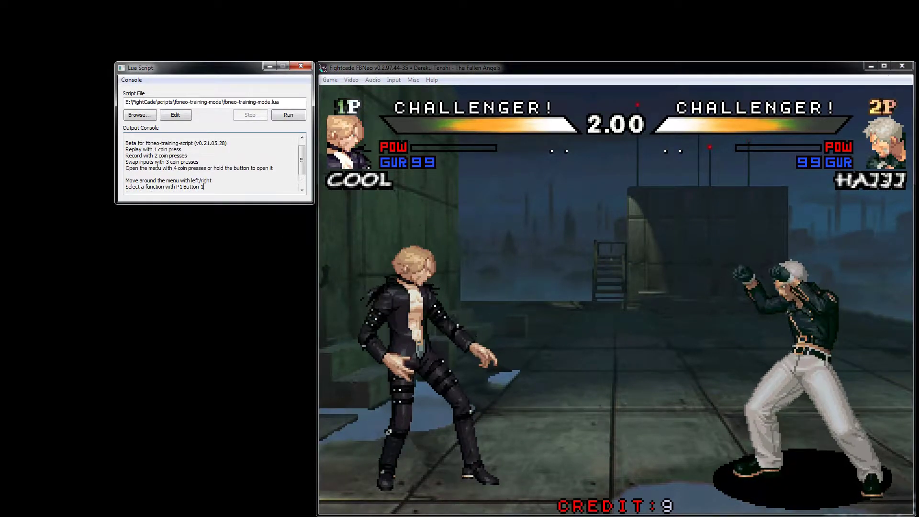
scroll(158, 167, down, 1)
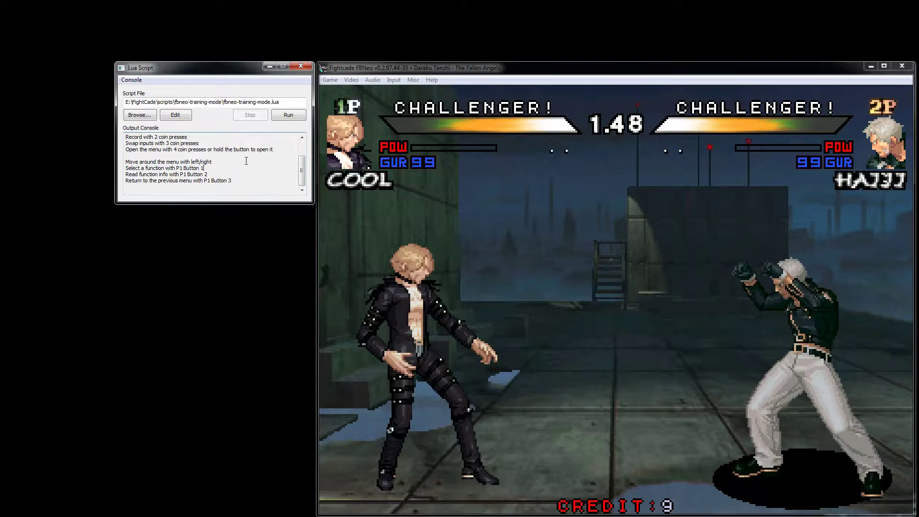
click(287, 117)
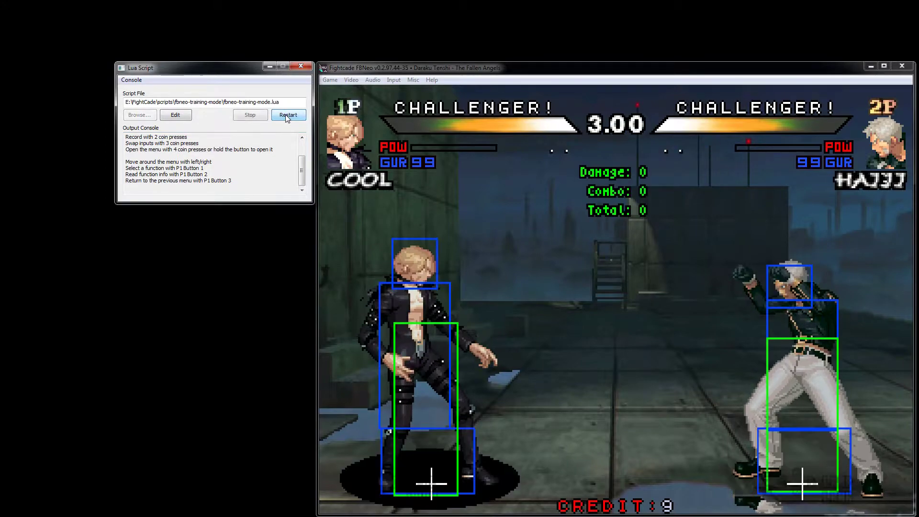
click(454, 226)
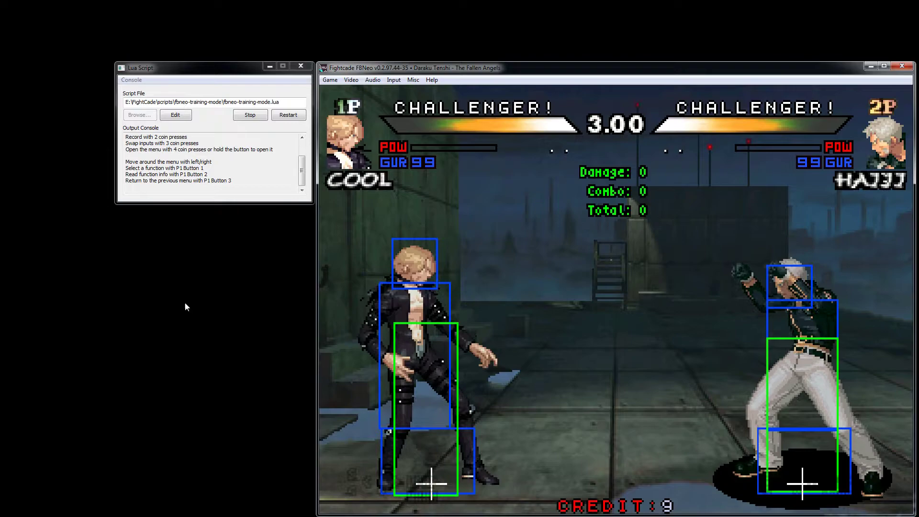
Test Player 1's movement, crouch, punches and kicks against Player 2 with the training overlay running.
key(z)
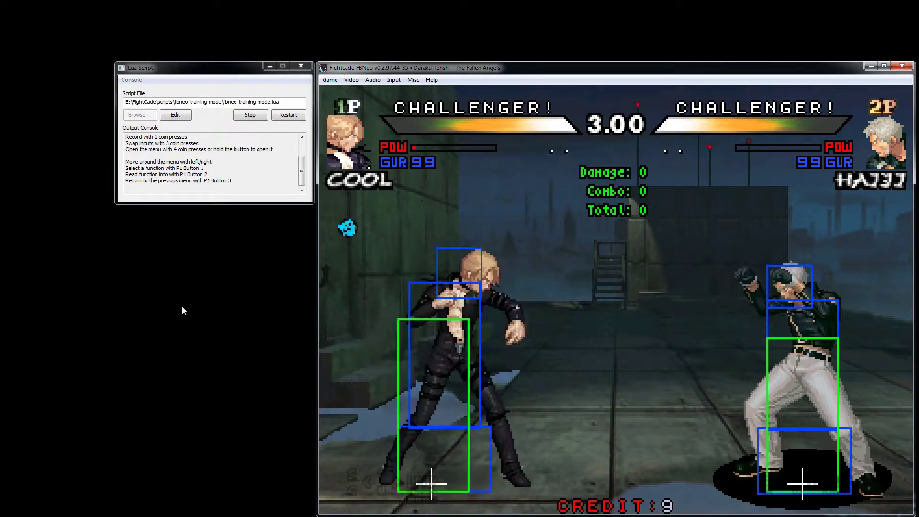
key(Right)
key(Left)
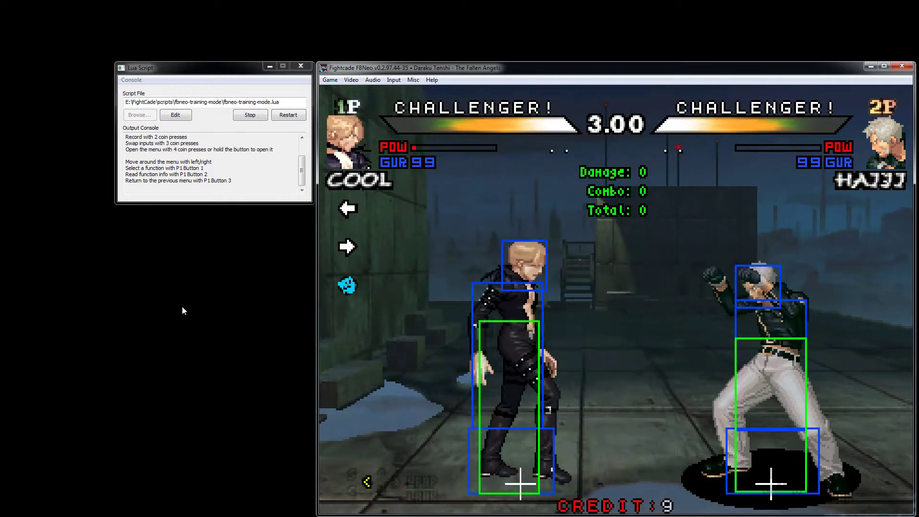
key(Down)
key(Down)
key(z)
key(Down)
key(Right)
key(x)
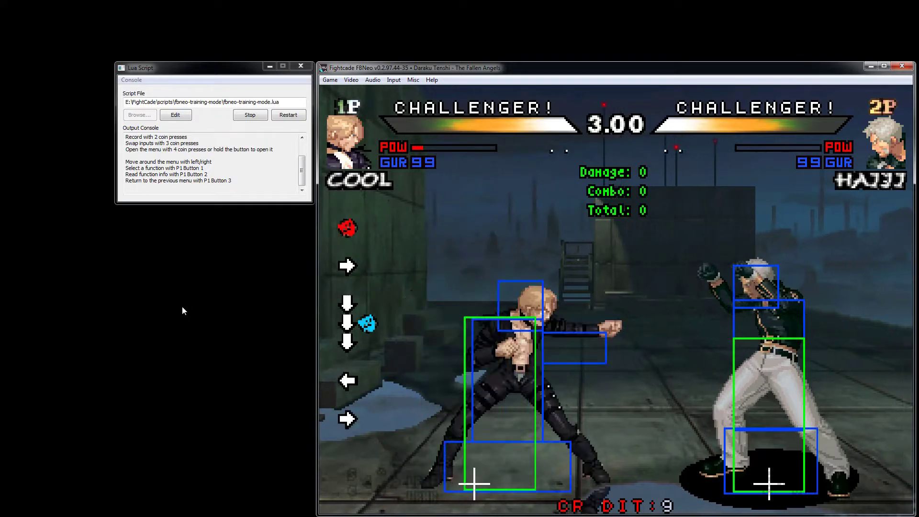
key(c)
key(c)
key(c)
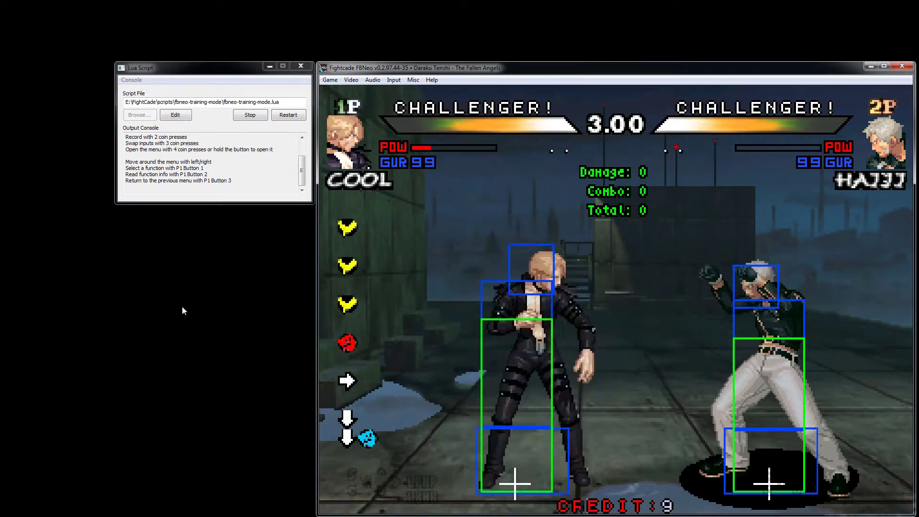
key(v)
key(Right)
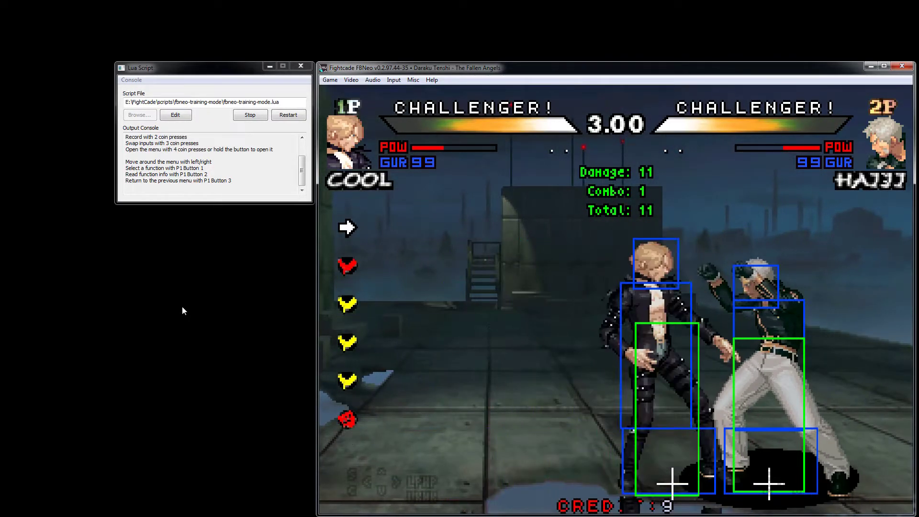
Walk Player 1 back and forth and enter an up direction to exercise the input display.
key(Left)
key(Right)
key(Left)
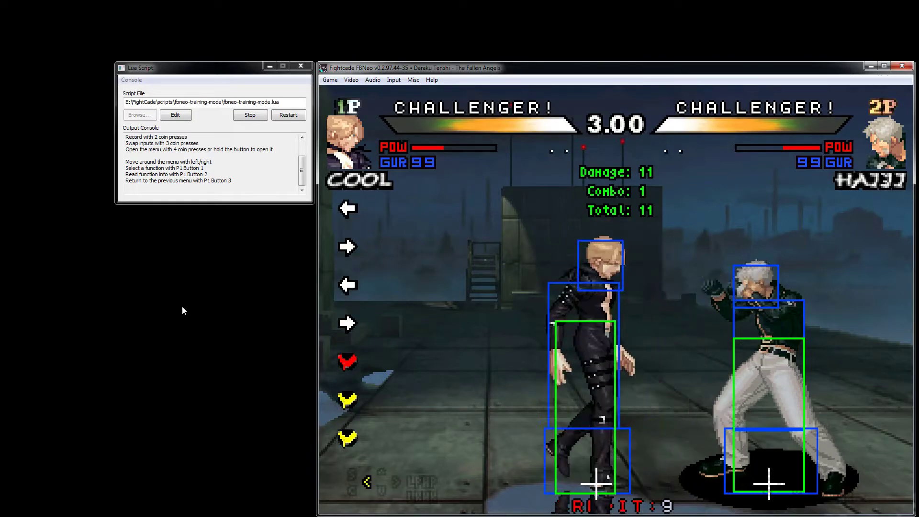
key(Right)
key(Right)
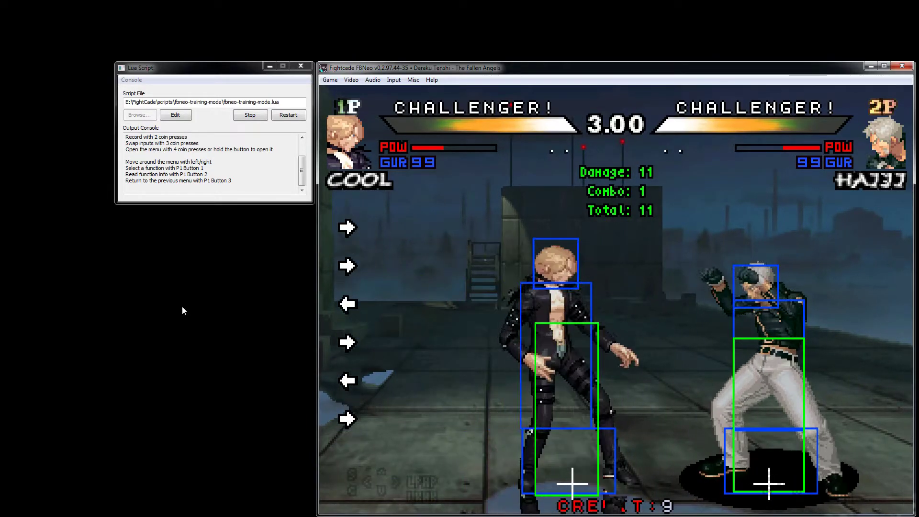
key(Left)
key(Left)
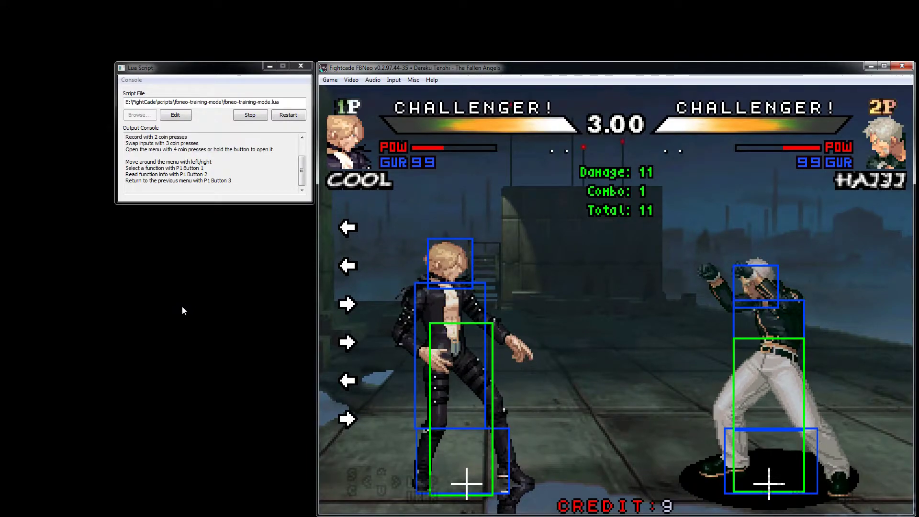
key(Up)
key(Right)
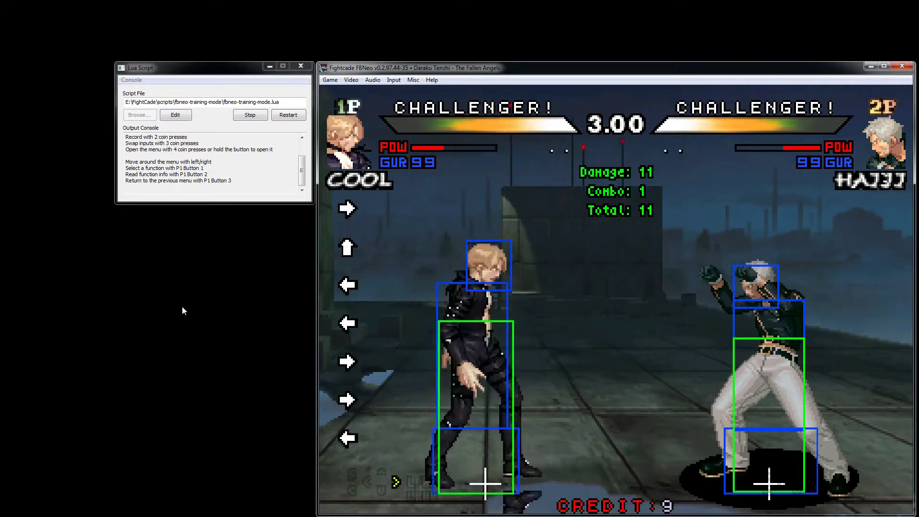
key(Left)
Perform two light punches and a heavy punch with Player 1, followed by left, right and down directions.
key(z)
key(z)
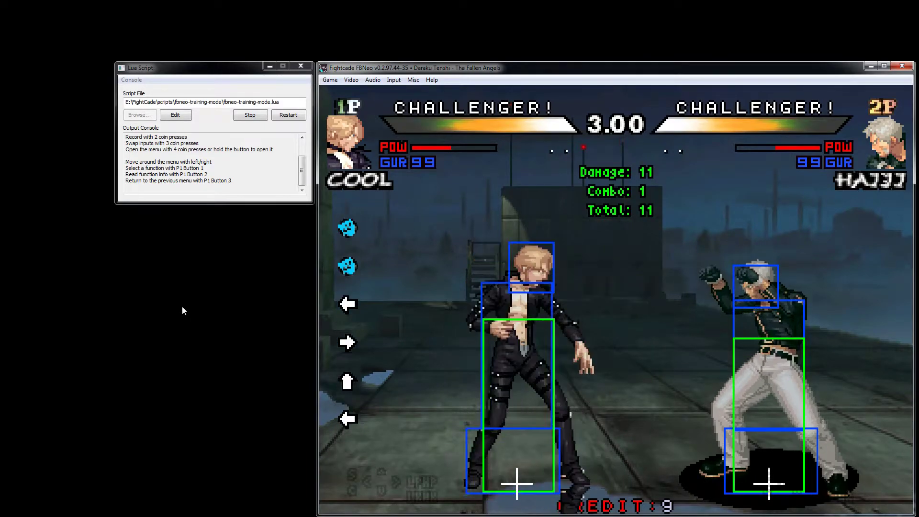
key(x)
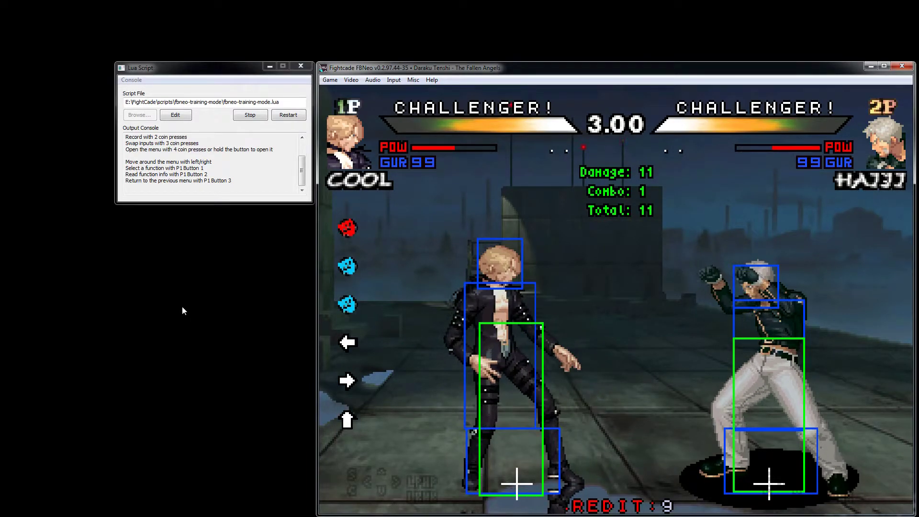
key(Left)
key(Right)
key(Left)
key(Down)
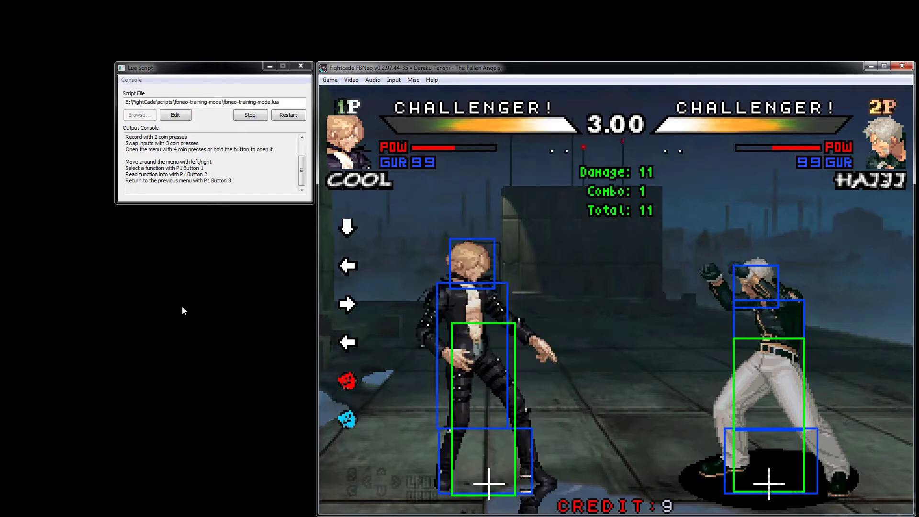
key(Right)
key(Left)
Attack Player 2 with a series of light and heavy punches, and walk Player 1 back and forth.
key(z)
key(z)
key(z)
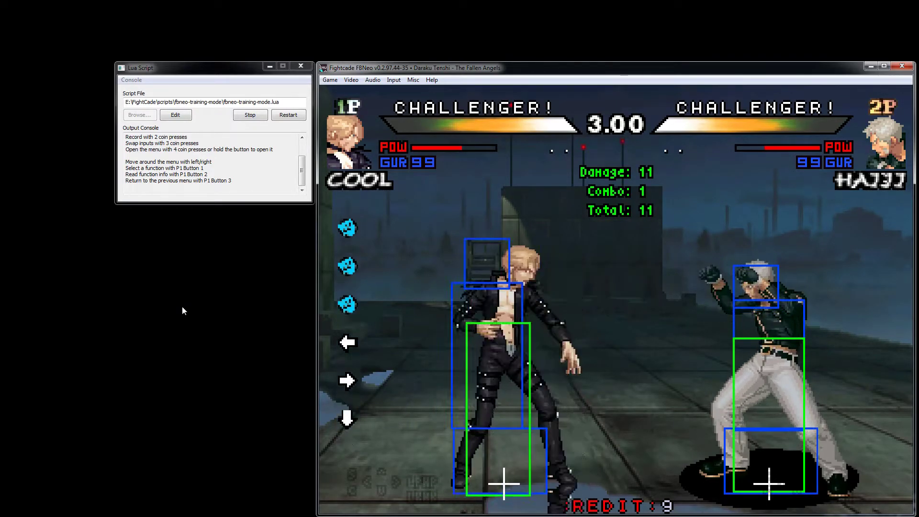
key(z)
key(x)
key(x)
key(x)
key(z)
key(Left)
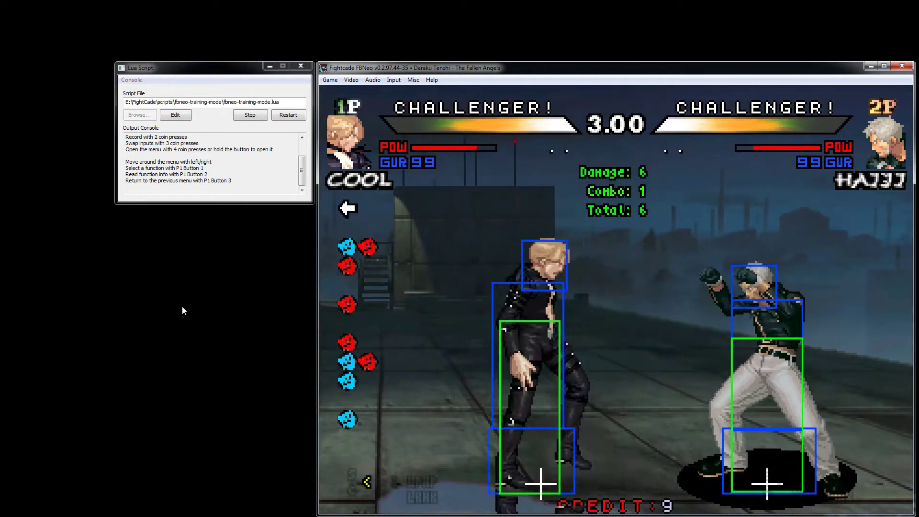
key(Right)
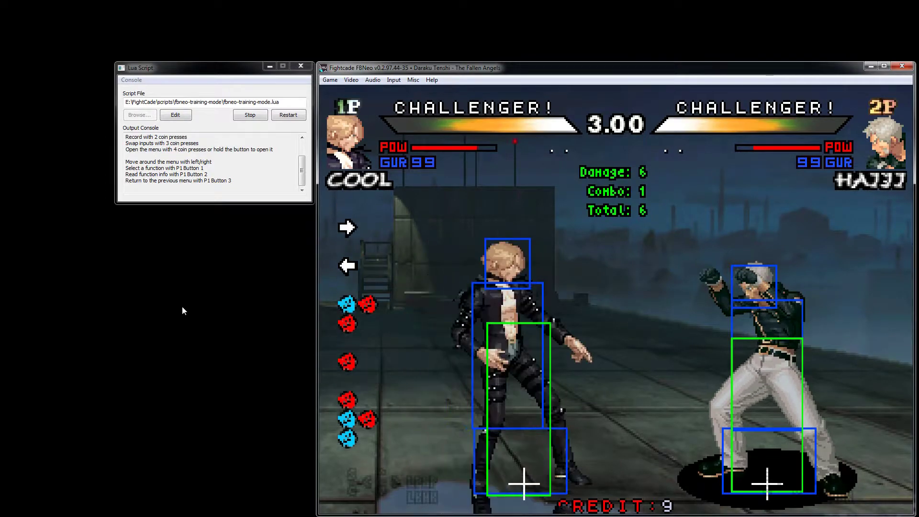
key(Right)
key(Left)
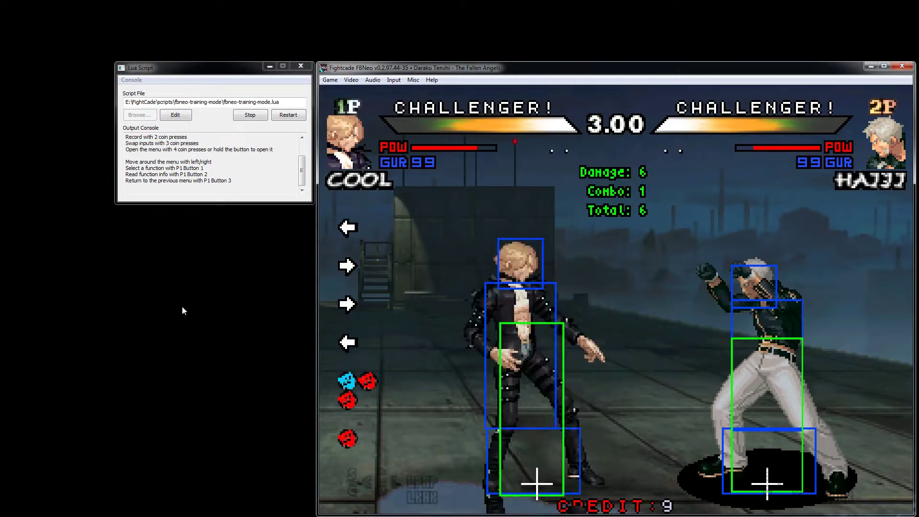
Enter crouching, diagonal and sideways motions with Player 1 to exercise the scrolling input display.
key(Down)
key(Right)
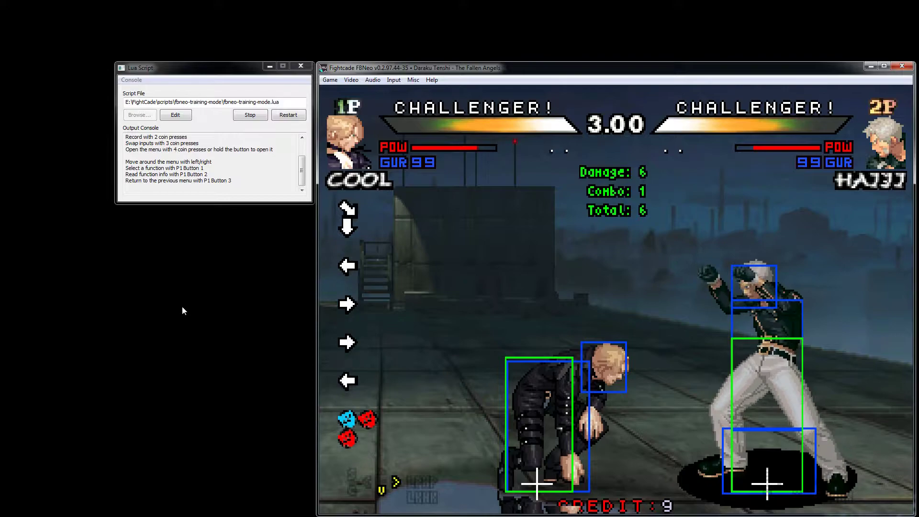
key(Left)
key(Down)
key(Left)
key(Down)
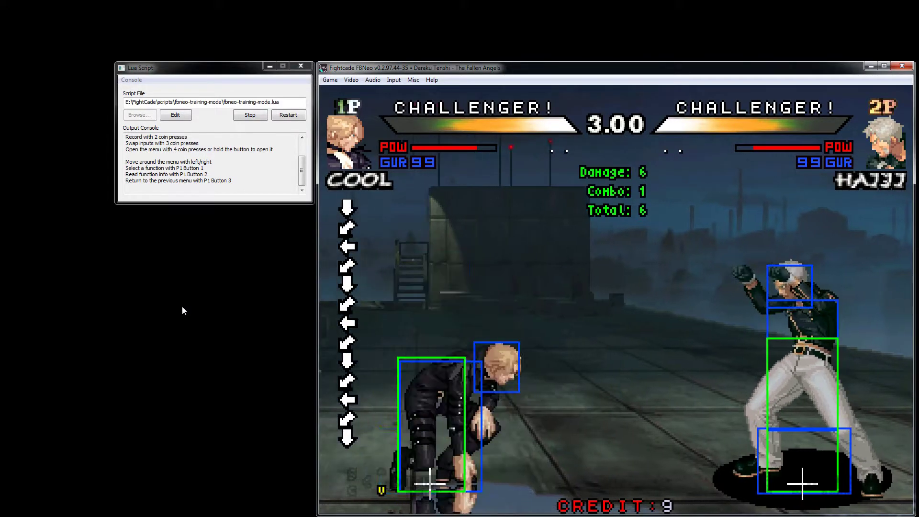
key(Left)
key(Right)
key(Right)
key(Left)
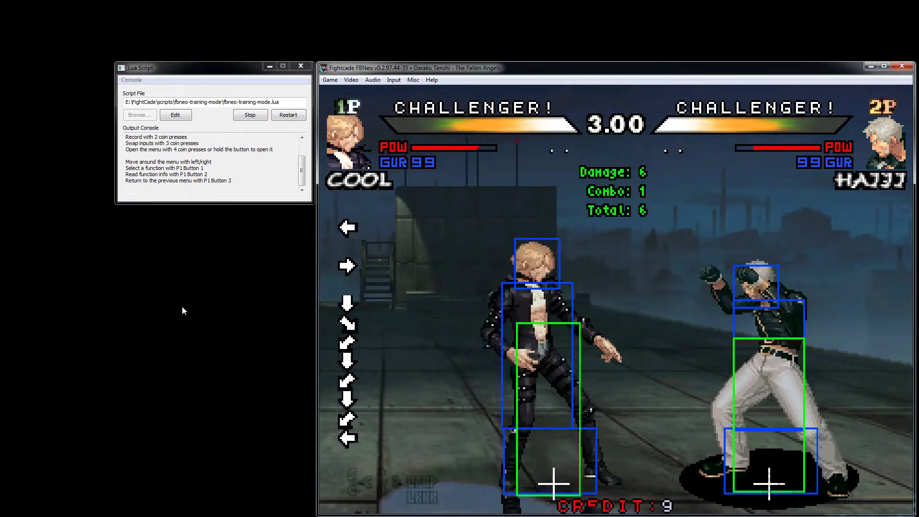
Perform a light punch and a heavy punch with Player 1, step back, and walk up to Player 2.
key(z)
key(x)
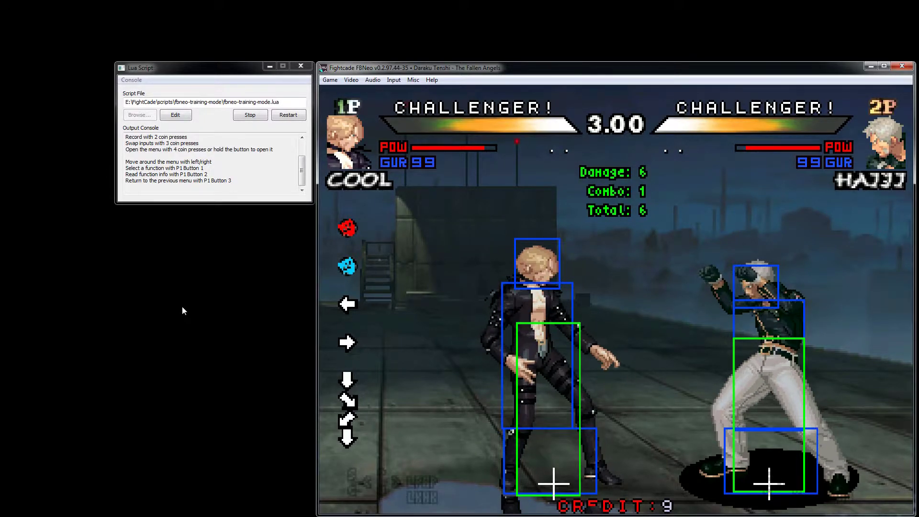
key(Left)
key(Left)
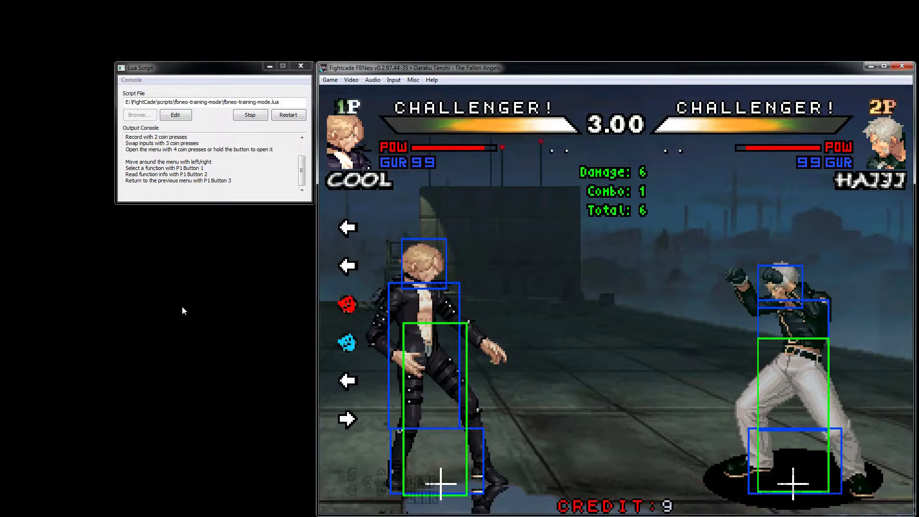
key(Right)
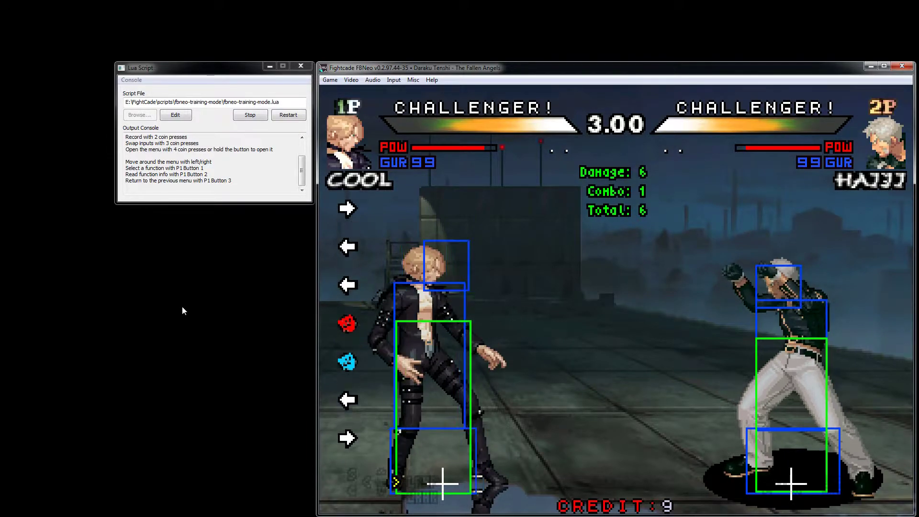
key(Right)
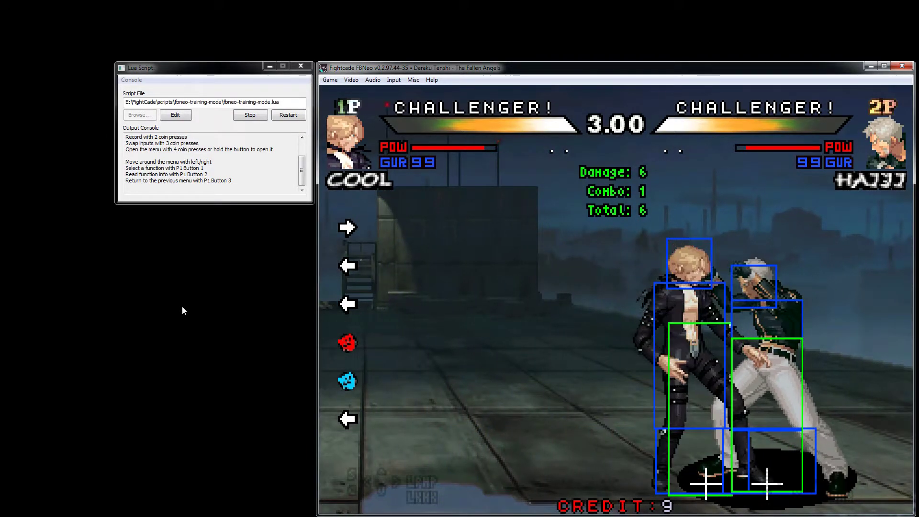
Attack Player 2 with alternating light and heavy punches while walking Player 1 forward.
key(z)
key(Right)
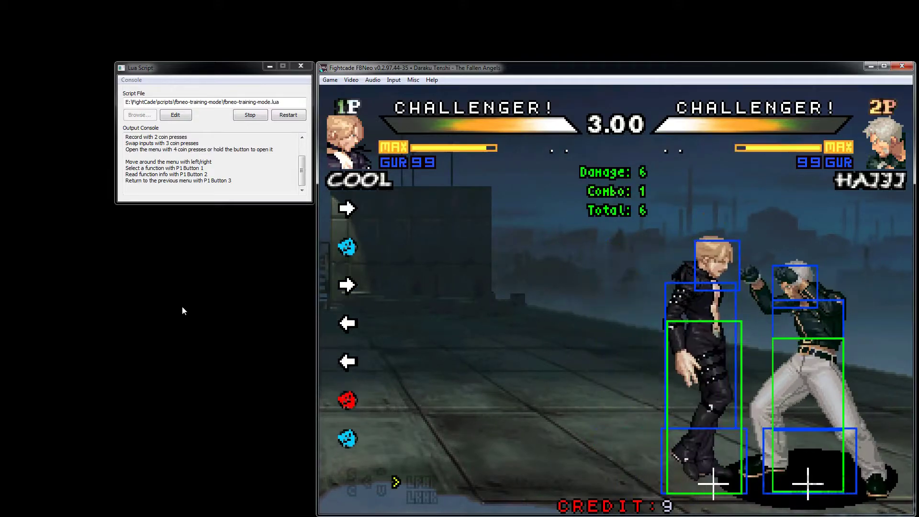
key(x)
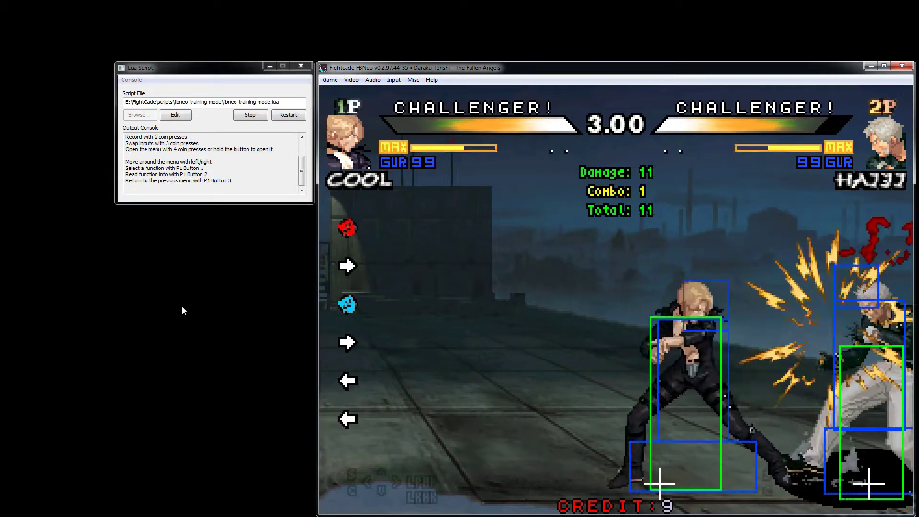
key(Right)
key(z)
key(Right)
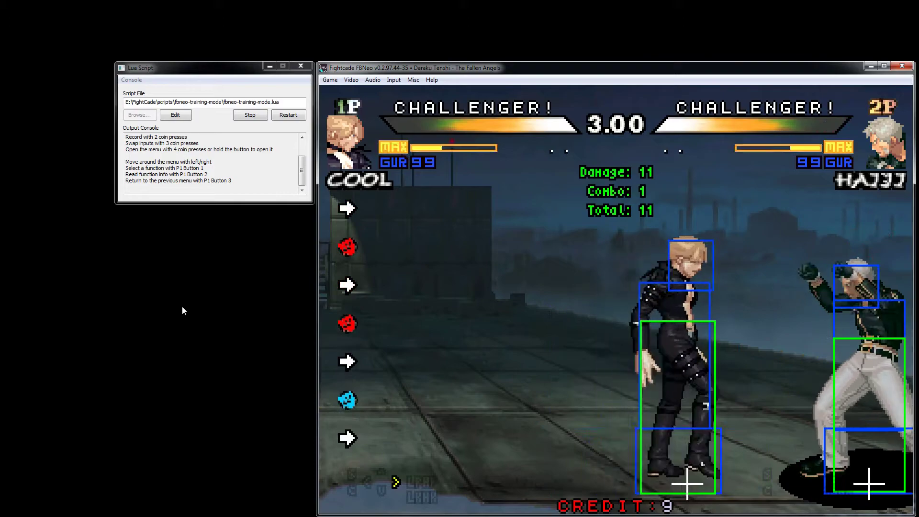
Crouch with Player 1 and hit Player 2 with five crouching light punches in a row.
key(Down)
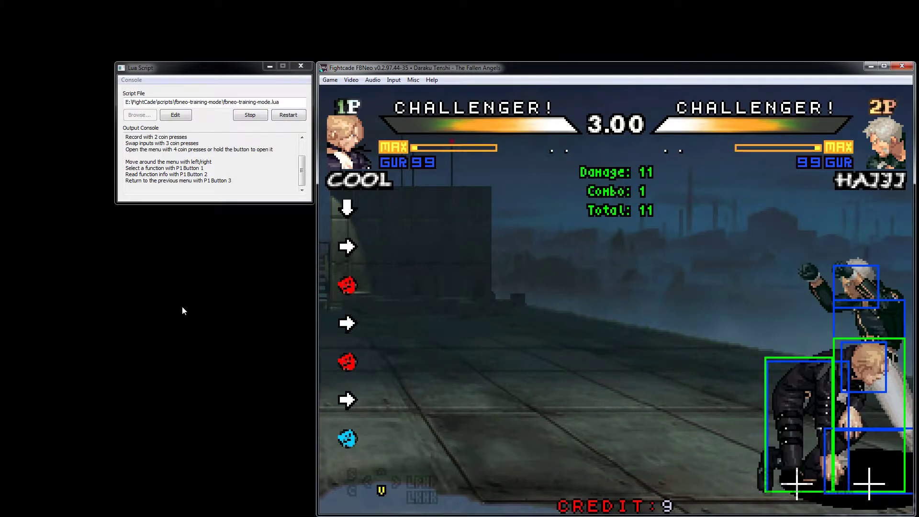
key(z)
key(z)
key(z)
key(z)
key(z)
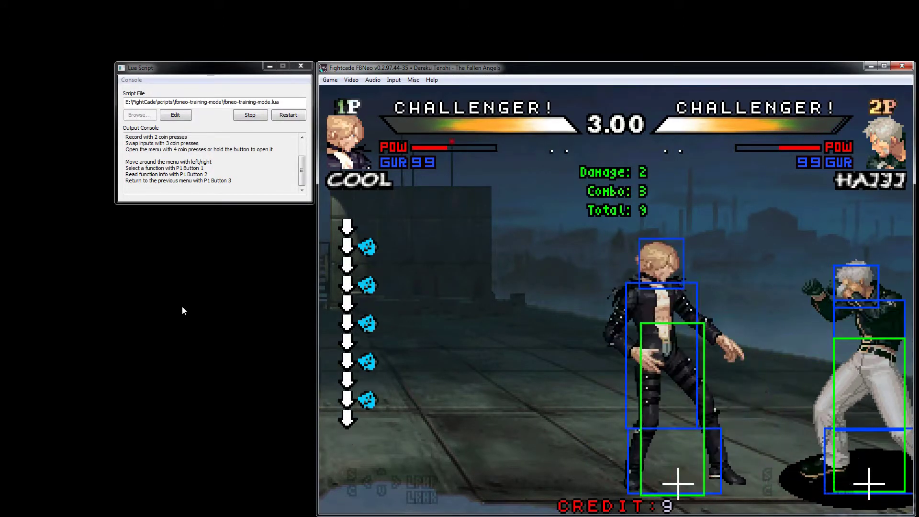
Walk Player 1 back up to Player 2 and perform six crouching light punches in a row.
key(Right)
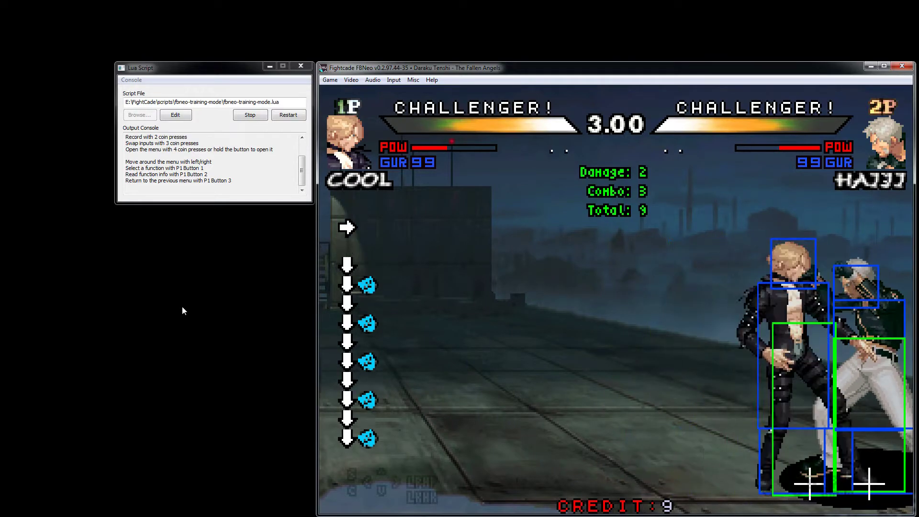
key(Left)
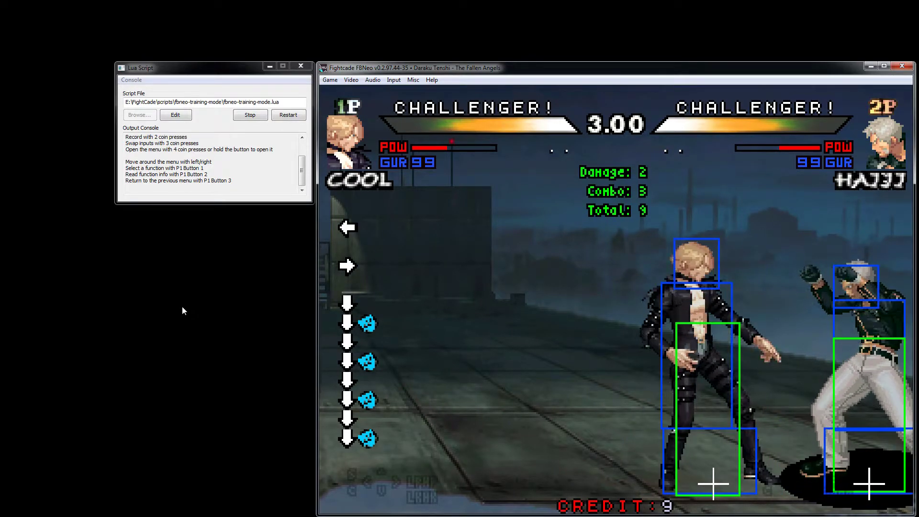
key(Right)
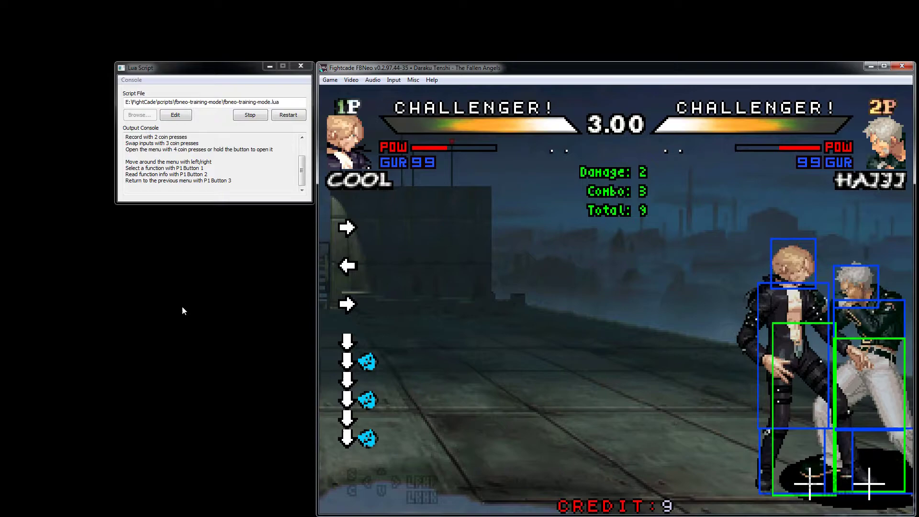
key(Down)
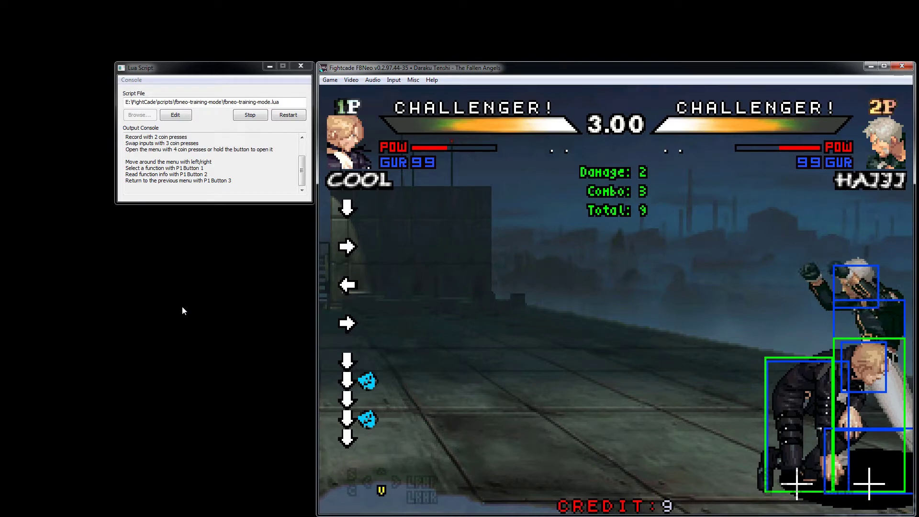
key(z)
key(z)
key(z)
key(z)
key(z)
key(z)
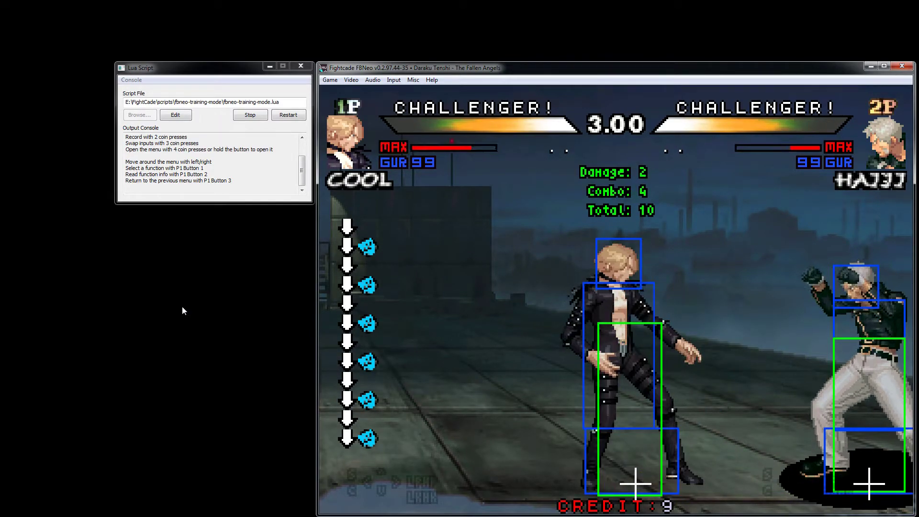
Reposition and crouch Player 1 close to Player 2, and attack with an upward heavy kick.
key(Right)
key(Left)
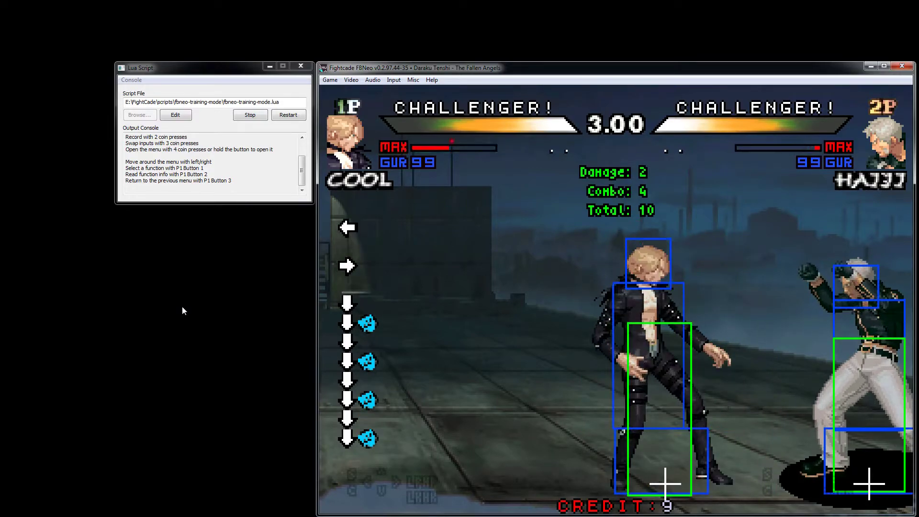
key(Down)
key(Right)
key(Down)
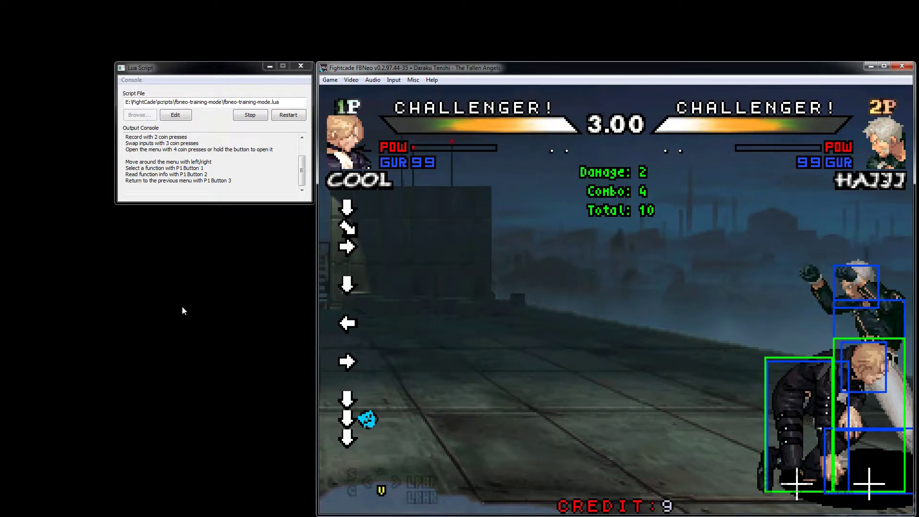
key(Up)
key(v)
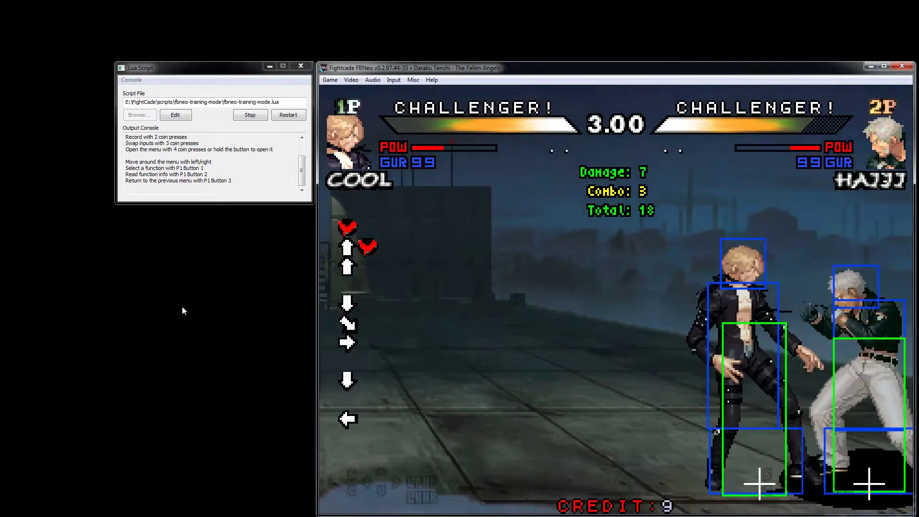
Walk Player 1 away from Player 2 and back with alternating right and left directions.
key(Right)
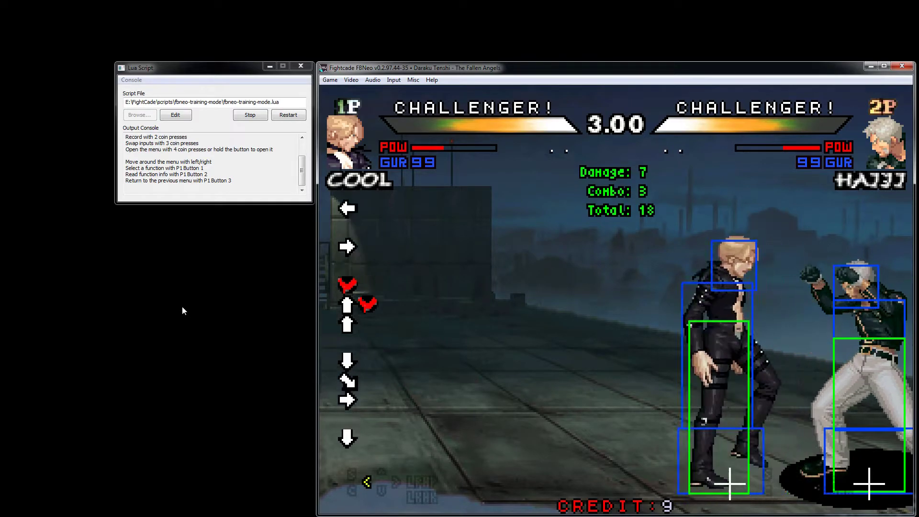
key(Left)
key(Right)
key(Left)
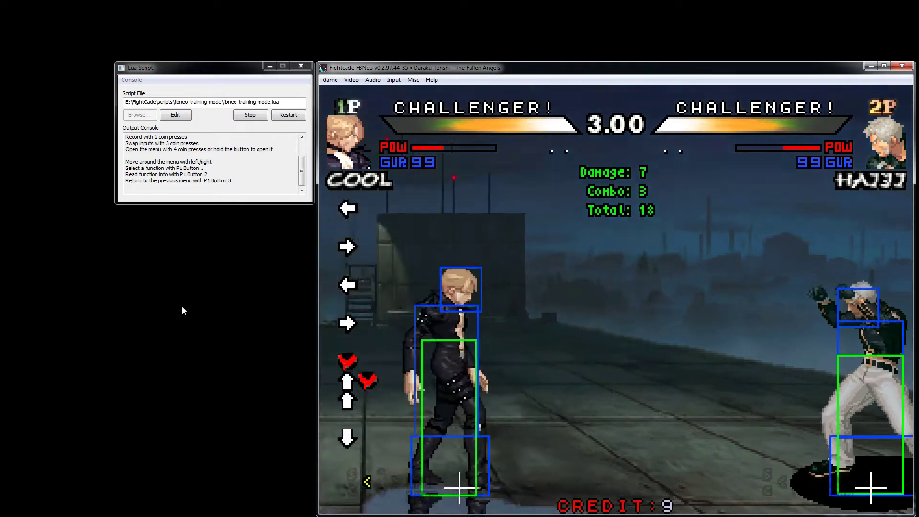
key(Right)
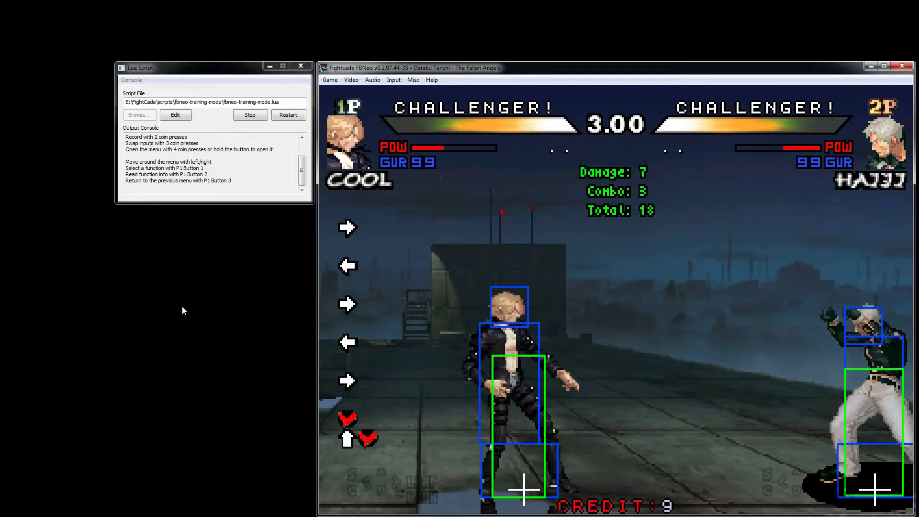
Perform a light punch, try Player 2's movement with swapped inputs, and enter down and left directions.
key(a)
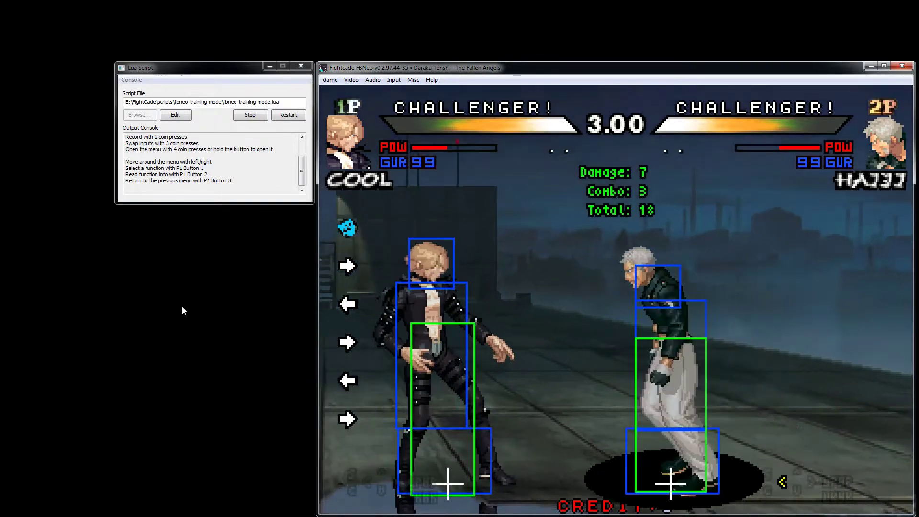
key(Down)
key(Left)
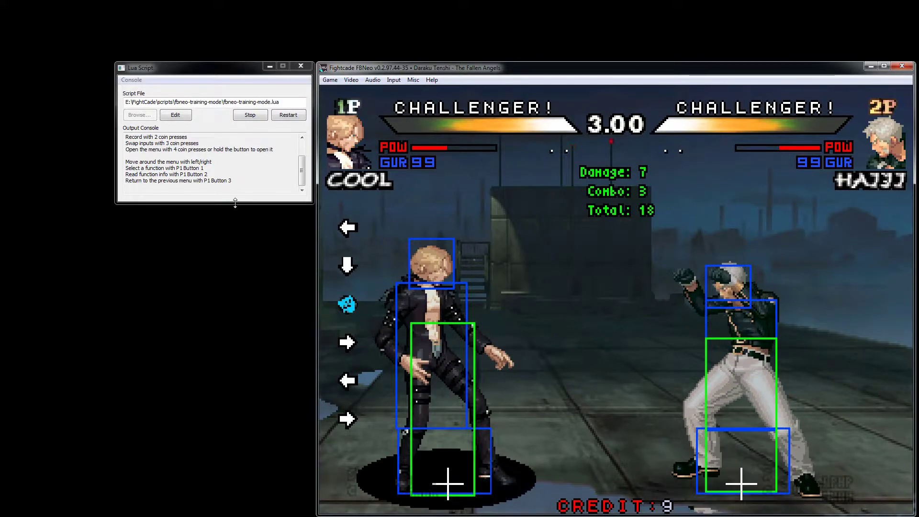
Enlarge the Lua Script console and highlight the coin-press instructions for replay, record, swap and menu, returning focus to the game.
drag(236, 204, 236, 221)
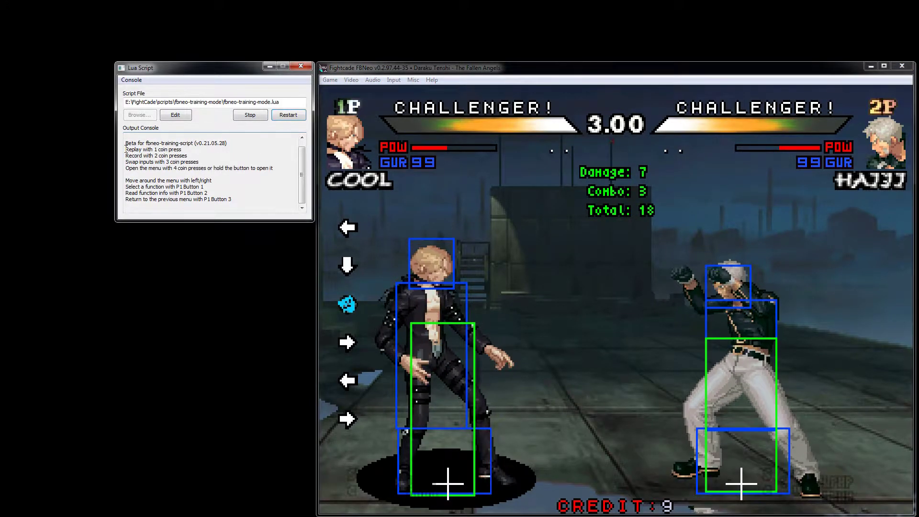
drag(125, 149, 244, 168)
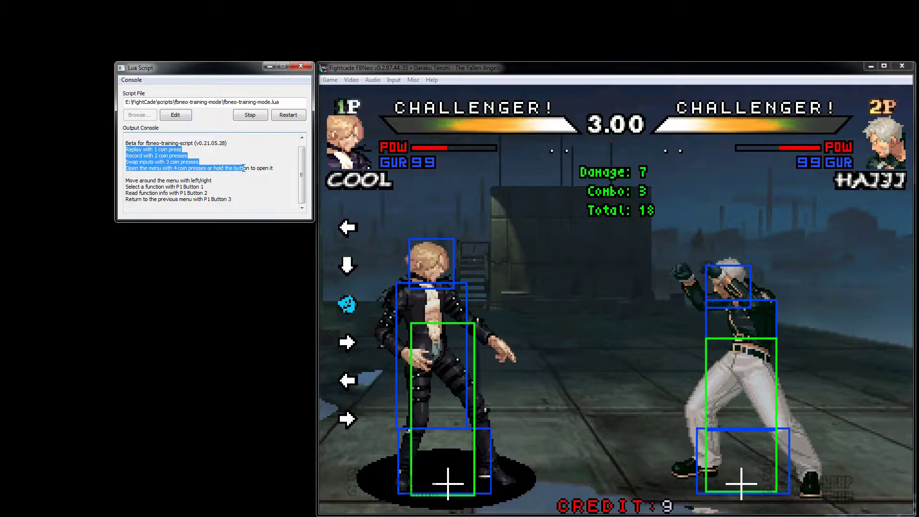
click(187, 155)
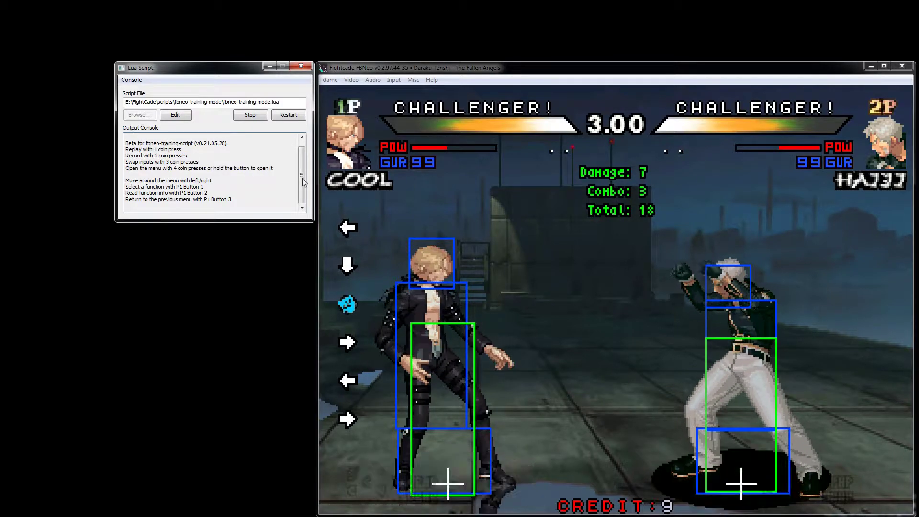
click(335, 191)
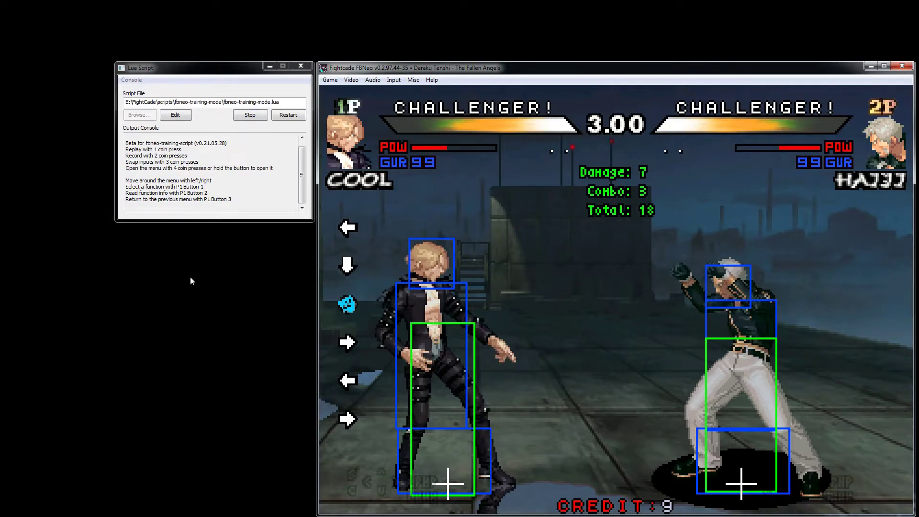
Replay recording slot 1 with one coin press and move Player 1 left, up and right around Player 2.
key(5)
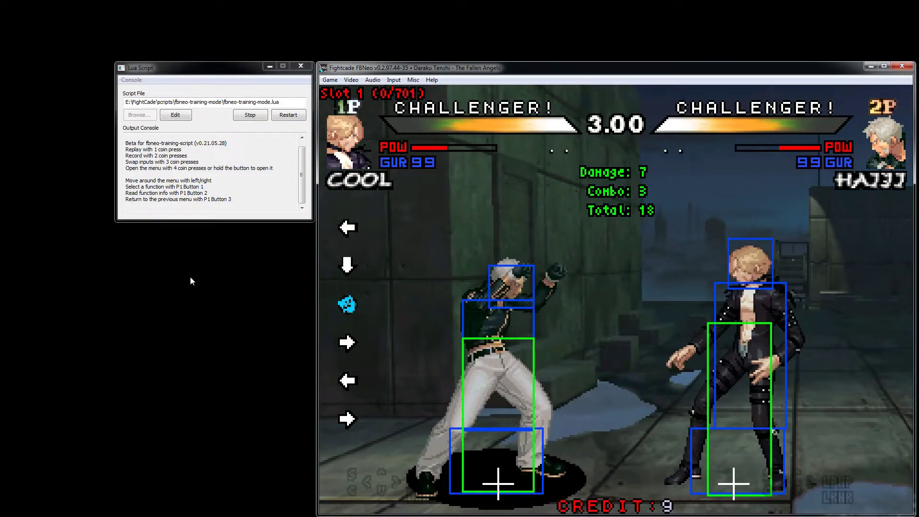
key(Left)
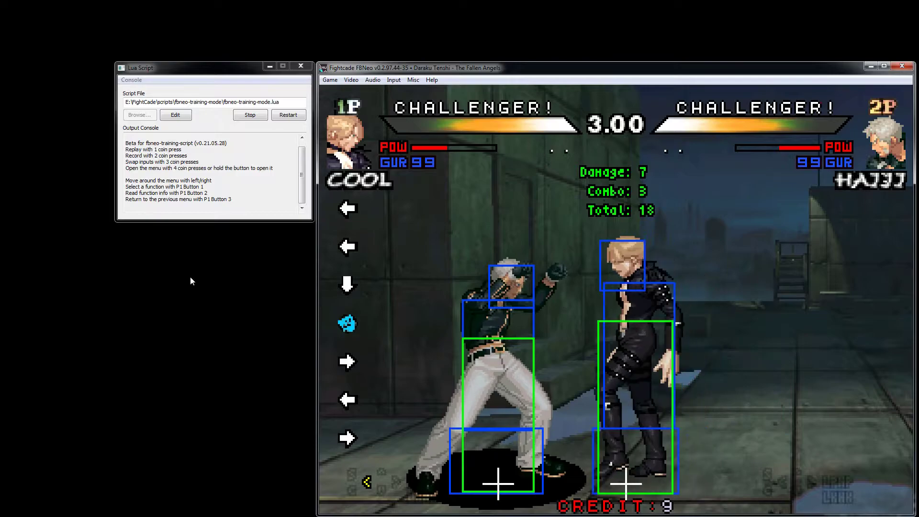
key(Up)
key(Right)
key(Right)
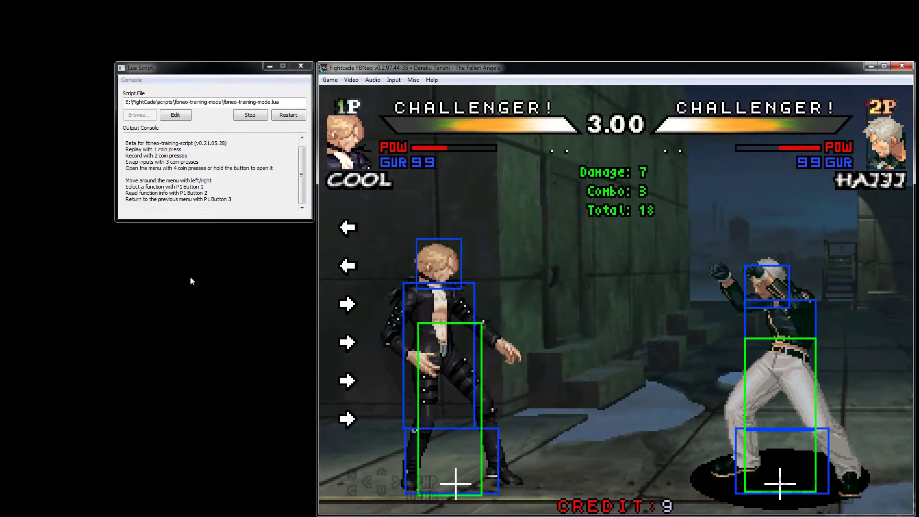
Open the training menu's Basic Settings and show the function info for Coin leniency.
key(5)
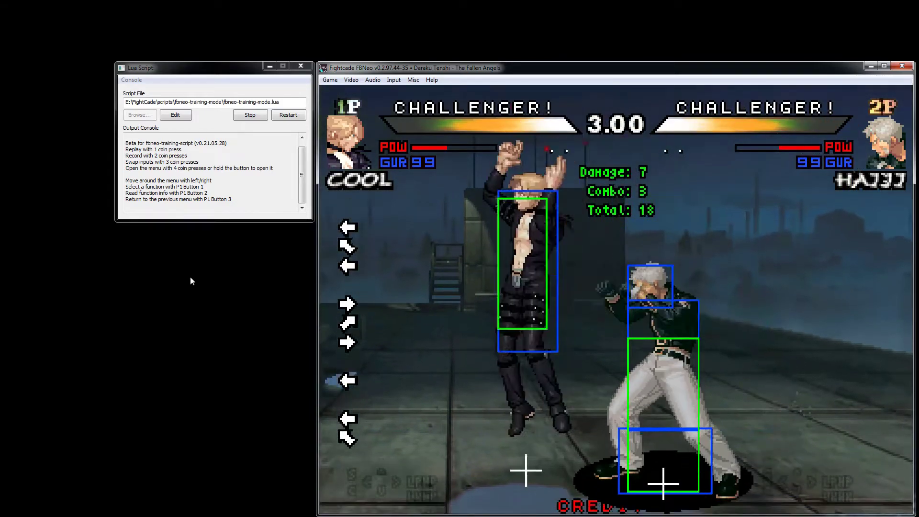
key(5)
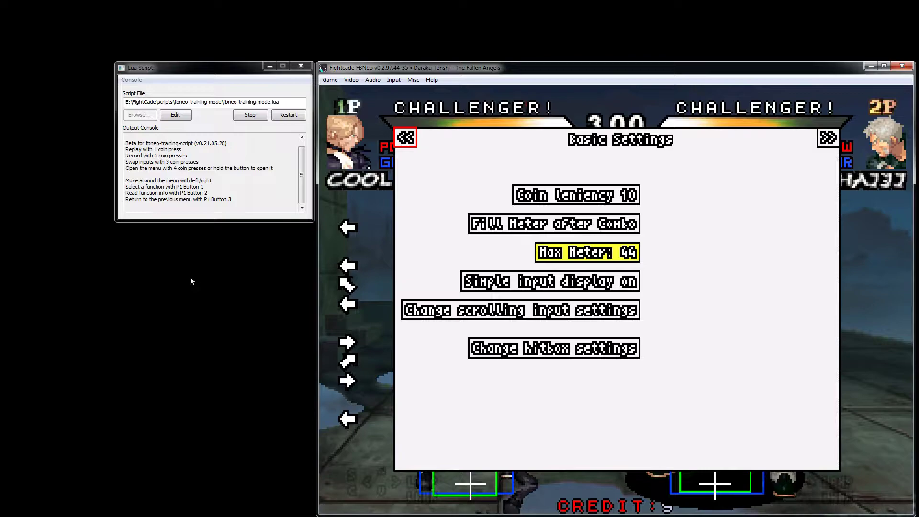
key(Right)
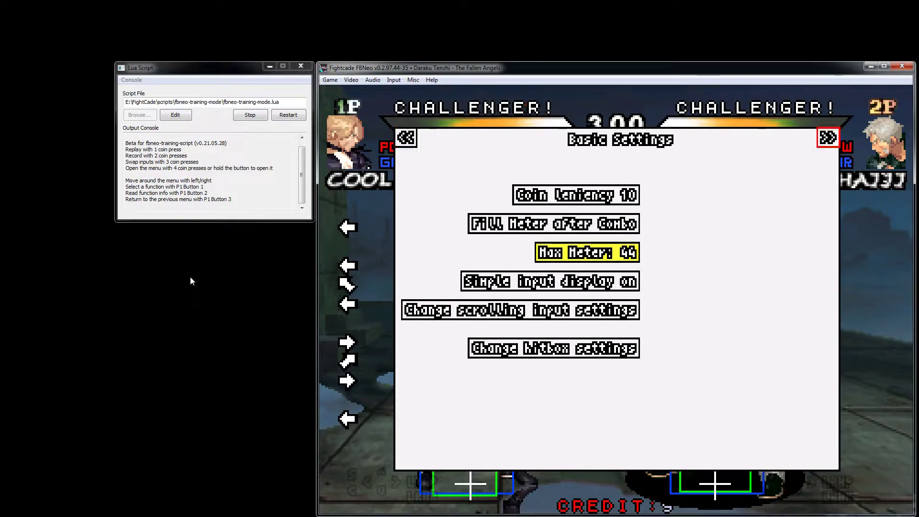
key(Down)
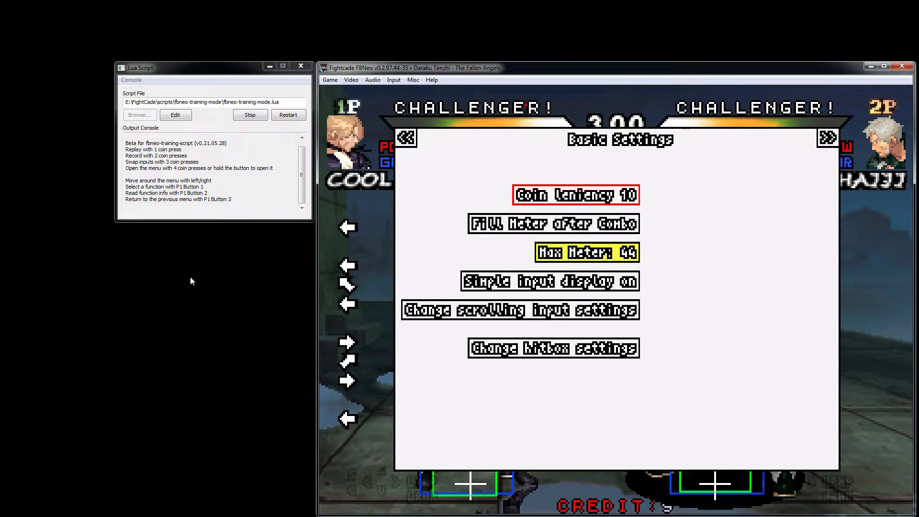
key(x)
key(x)
key(x)
key(x)
key(x)
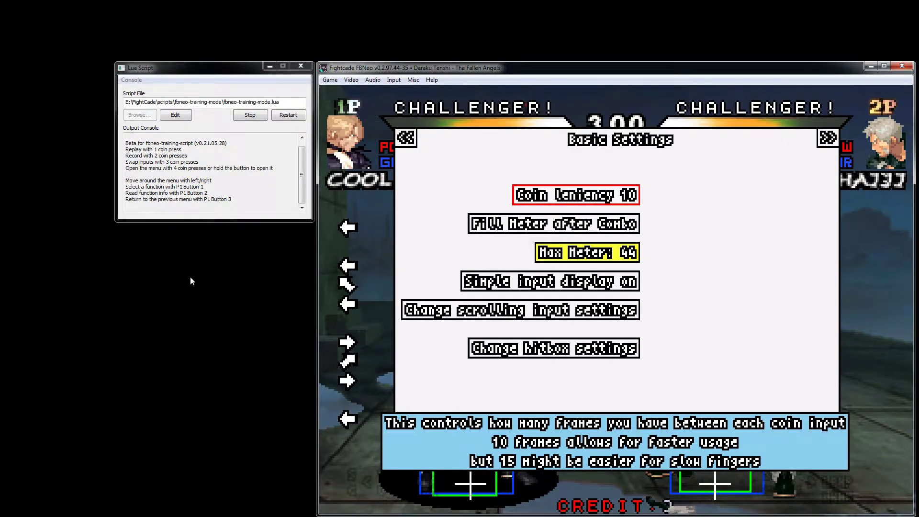
Examine the function info of the Basic Settings entries, including meter handling and simple input display, and recheck the info for Coin leniency.
key(Down)
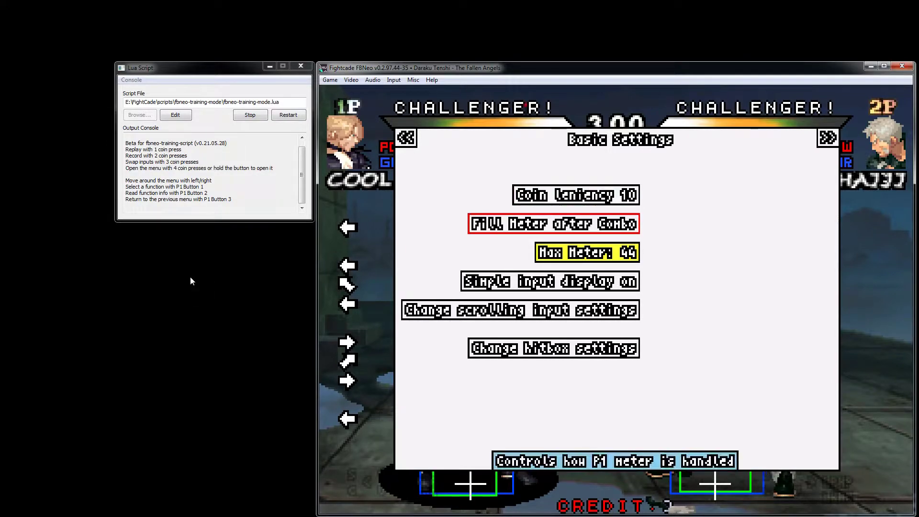
key(Down)
key(Down)
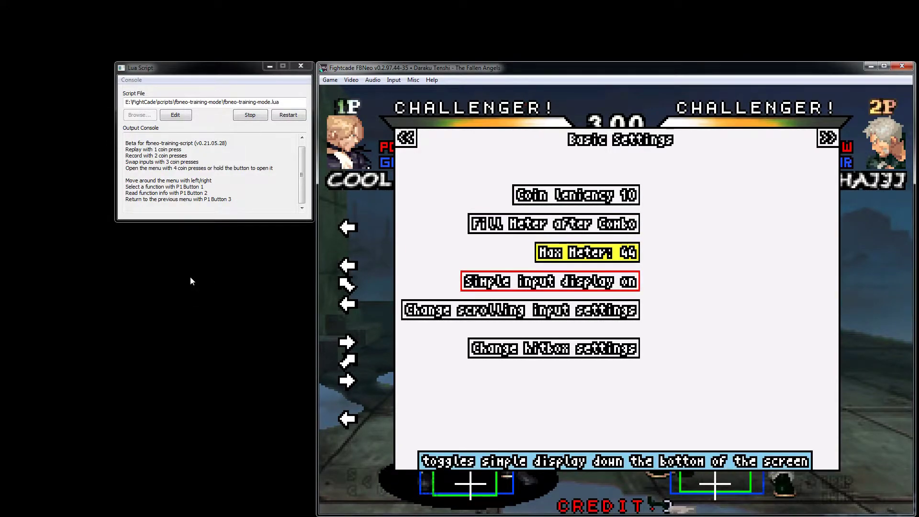
key(Down)
key(Down)
key(Up)
key(Up)
key(Up)
key(Up)
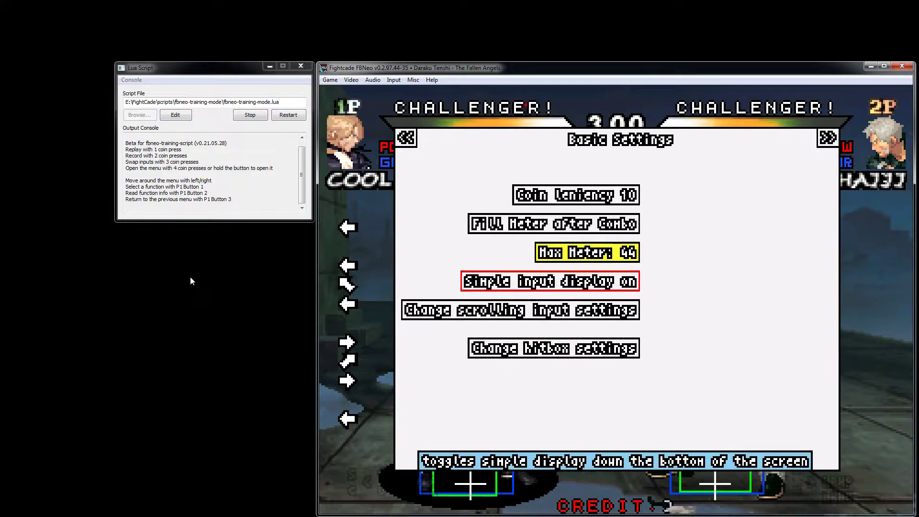
key(Up)
key(Down)
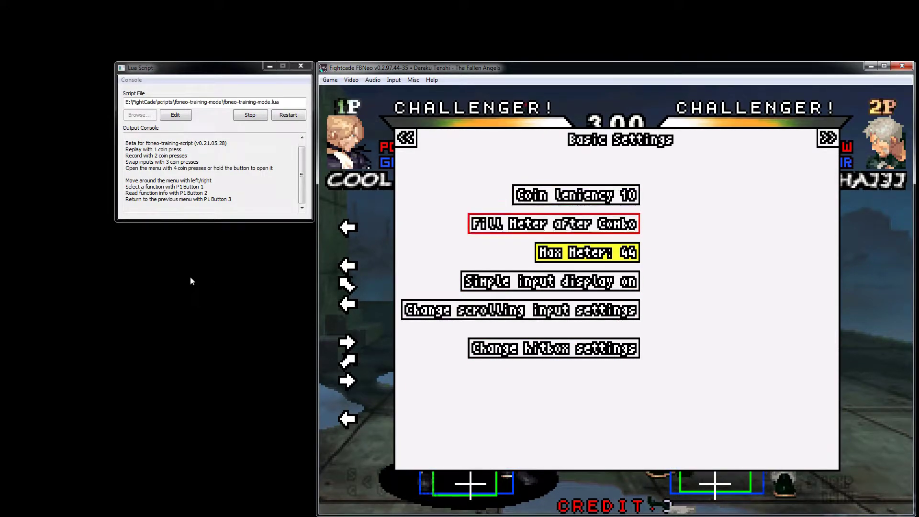
key(Up)
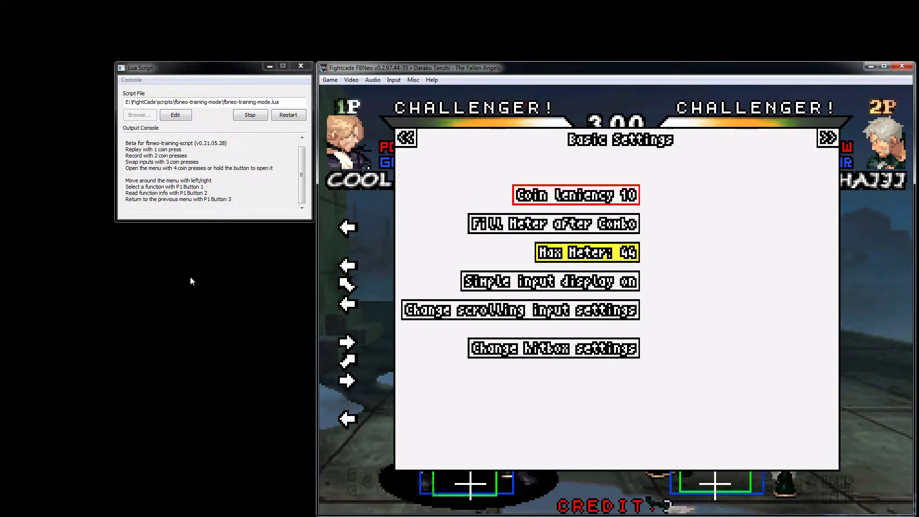
key(x)
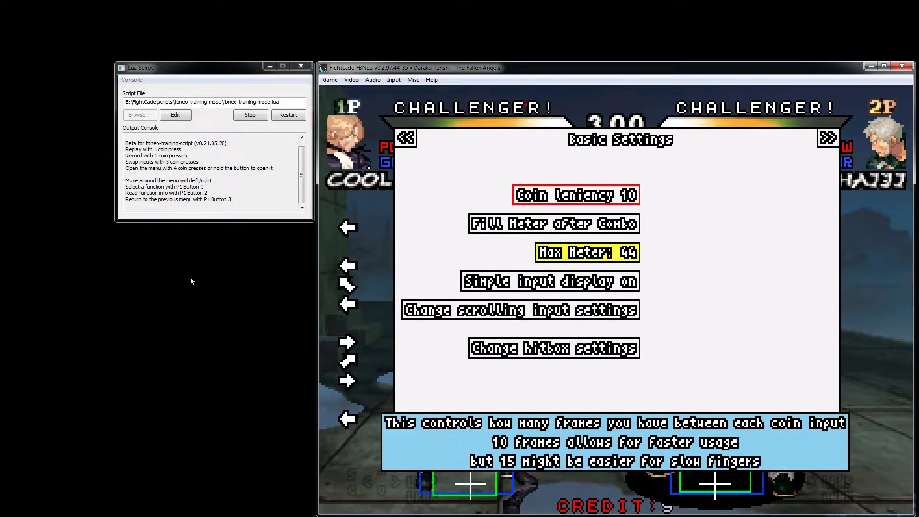
key(x)
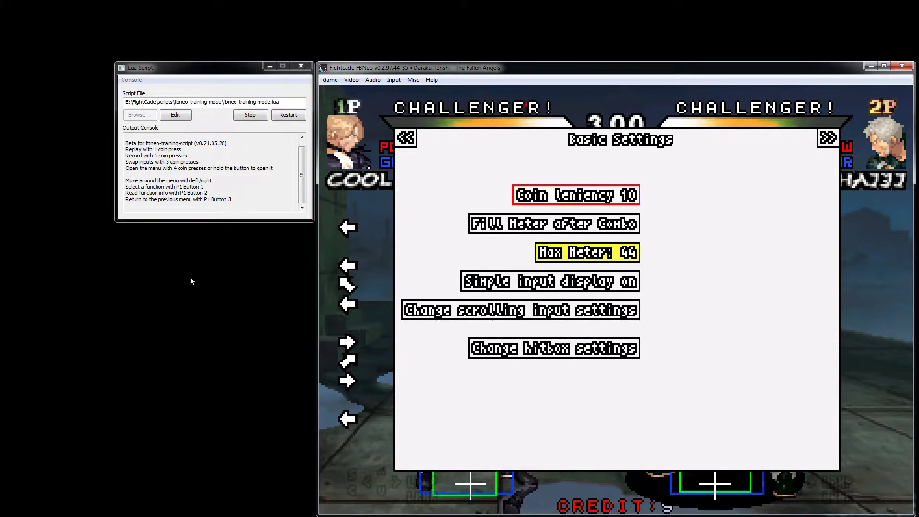
Run through the Coin leniency values in both directions and set it to 15.
key(z)
key(Down)
key(Down)
key(Down)
key(Down)
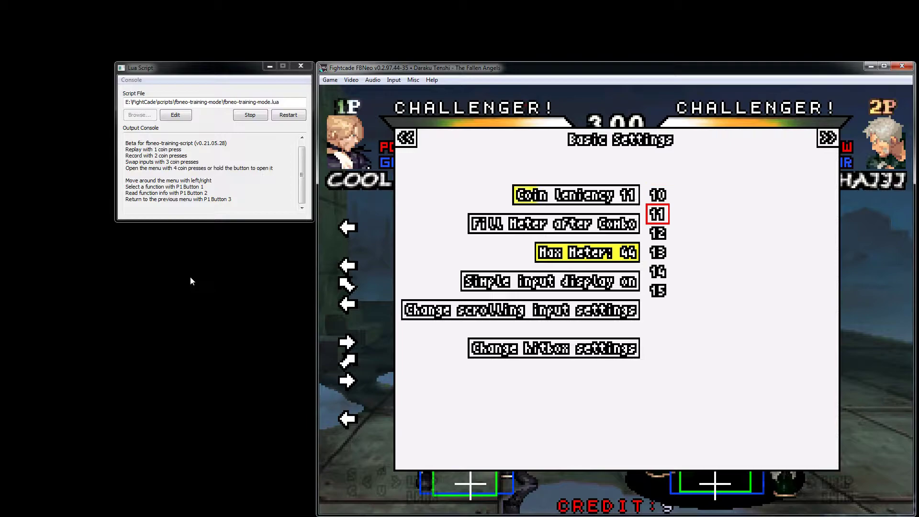
key(Down)
key(Up)
key(Up)
key(Up)
key(Up)
key(Up)
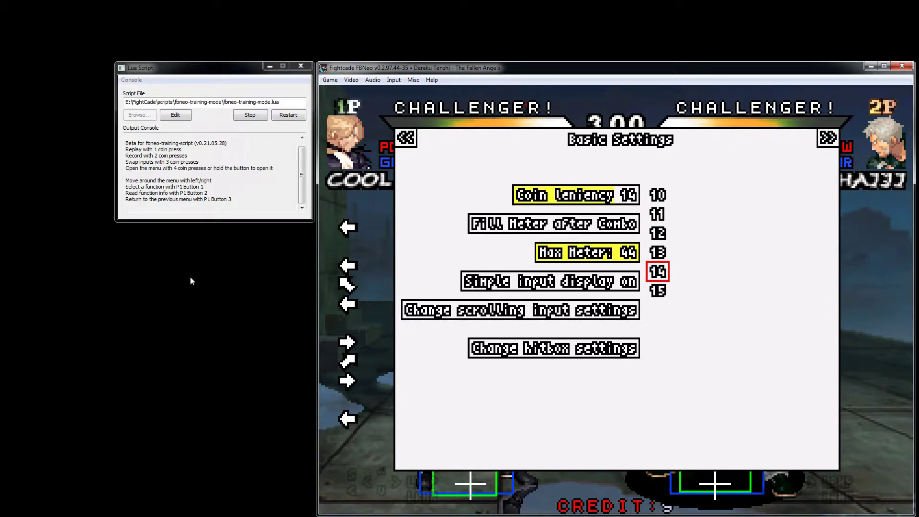
key(Down)
key(Down)
key(Down)
key(Down)
key(Down)
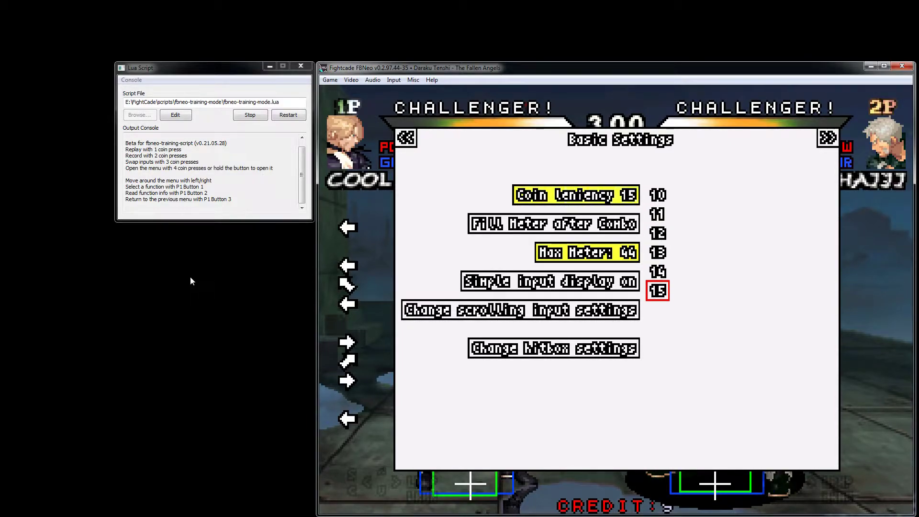
key(z)
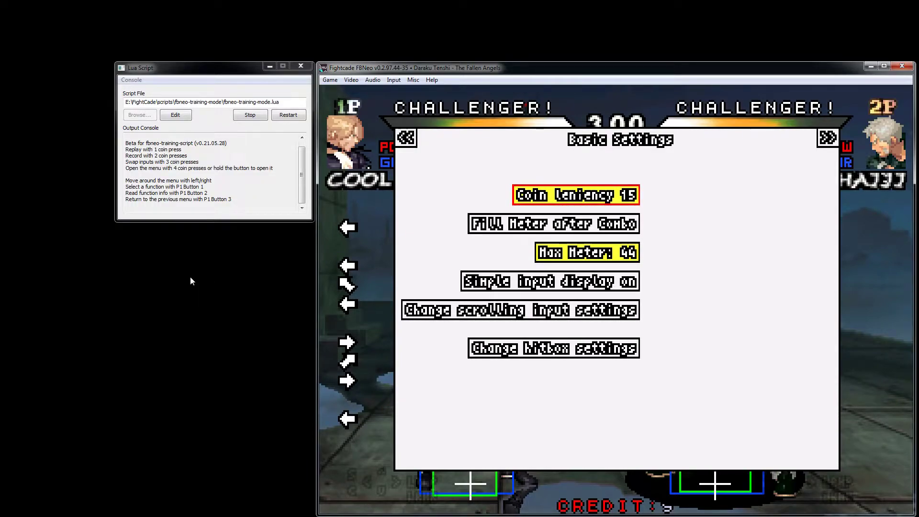
Set Coin leniency back to 10.
key(z)
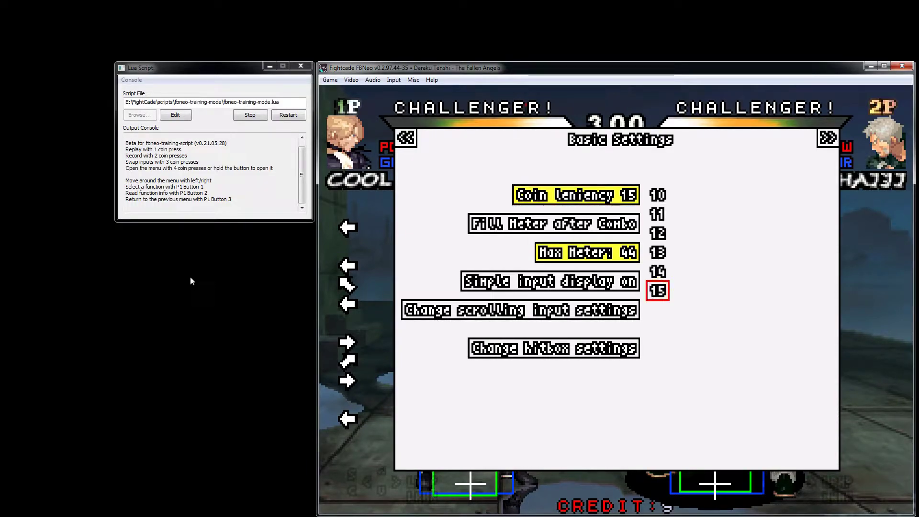
key(Up)
key(Up)
key(Up)
key(Up)
key(Up)
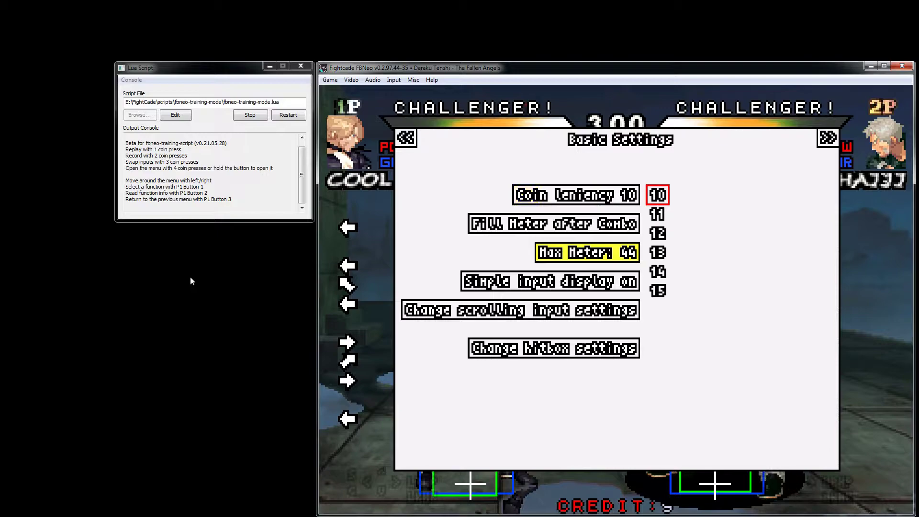
key(z)
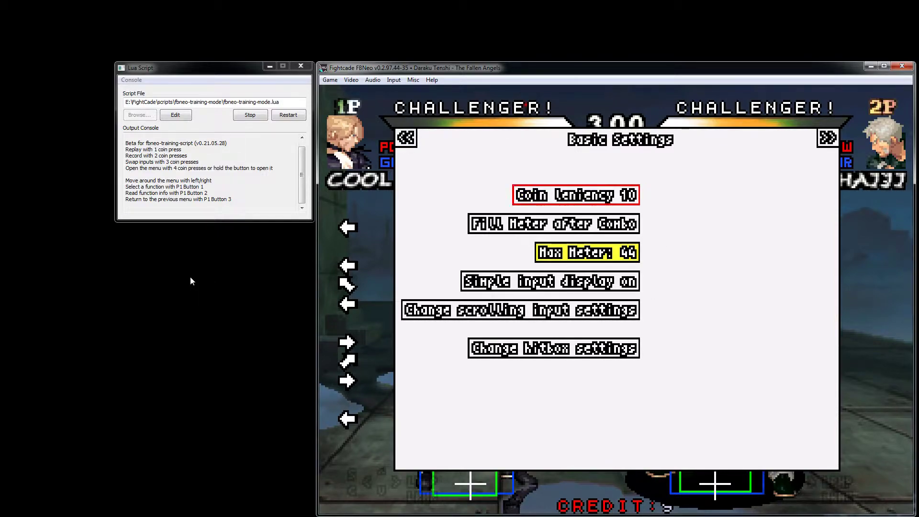
Preview Coin leniency values from 10 up to 15 and back down, confirming 10.
key(z)
key(Down)
key(Down)
key(Down)
key(Down)
key(Down)
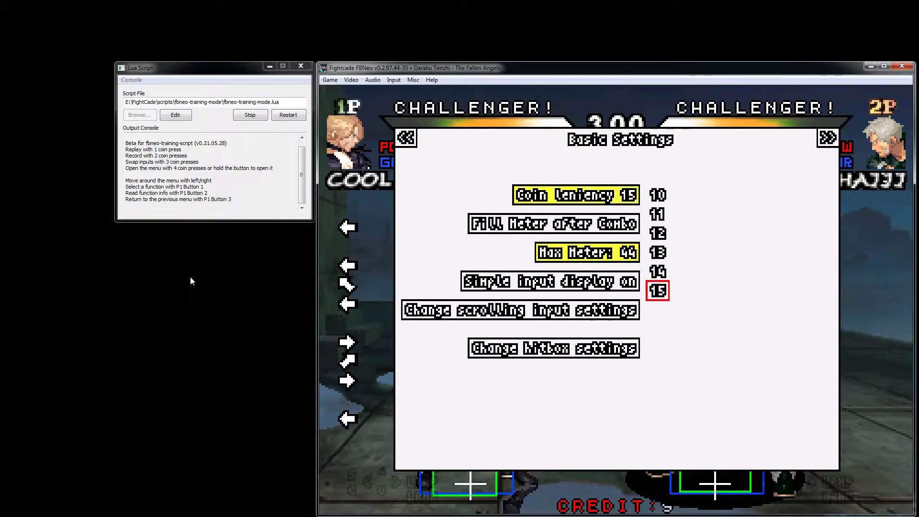
key(Up)
key(Up)
key(Up)
key(Up)
key(Up)
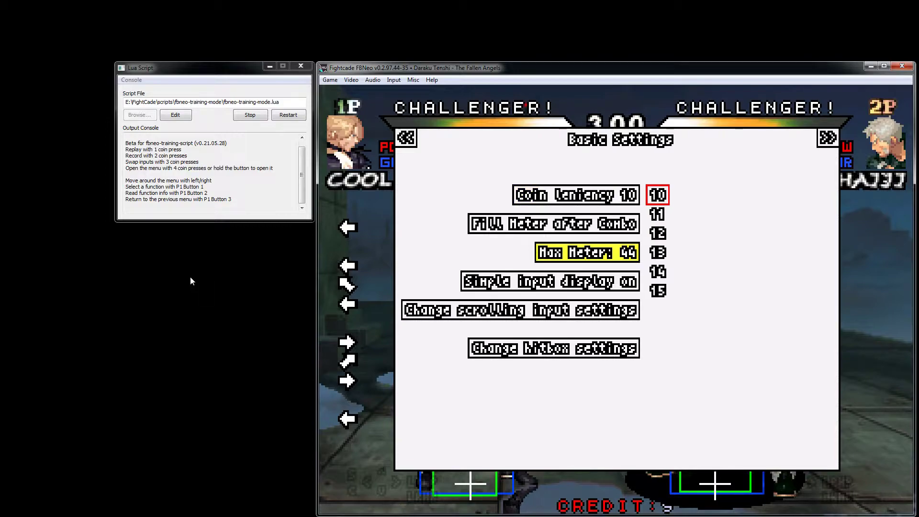
key(z)
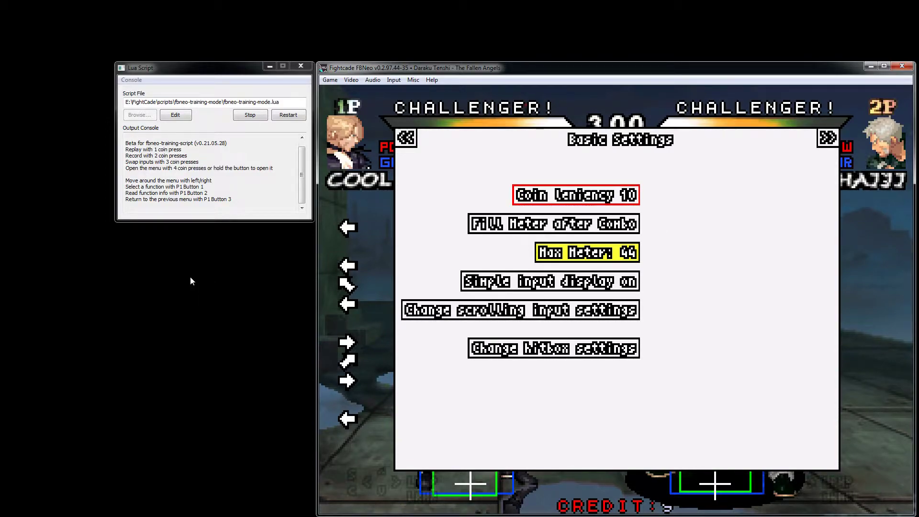
Reopen the Coin leniency values and cycle repeatedly through the range, stopping at 15.
key(z)
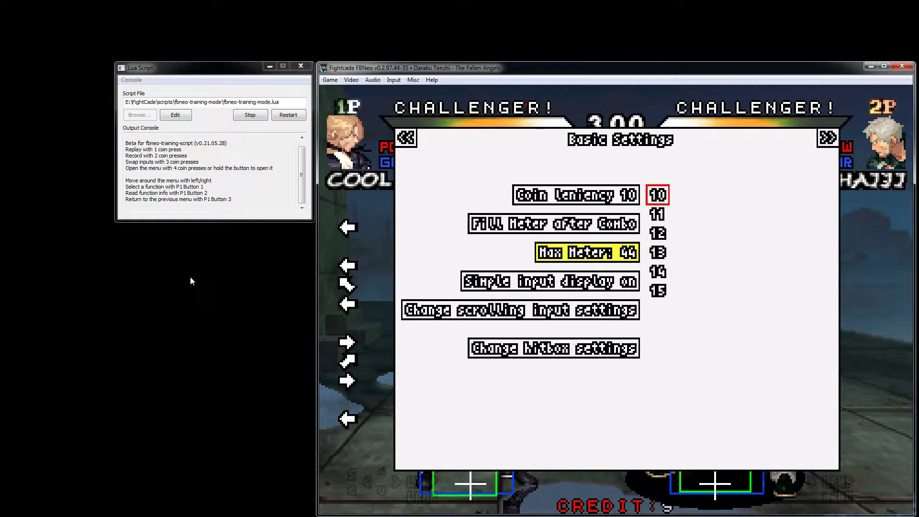
key(Down)
key(Down)
key(Down)
key(Down)
key(Down)
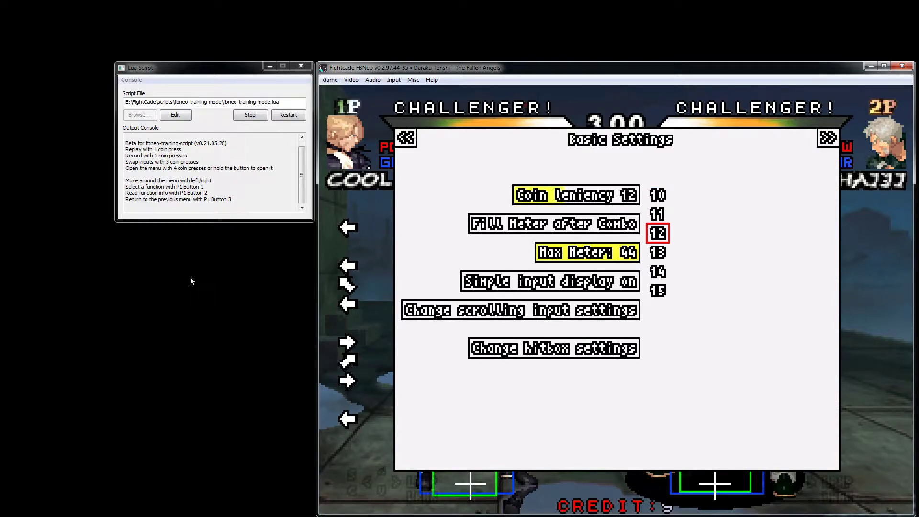
key(Up)
key(Up)
key(Up)
key(Up)
key(Up)
key(Up)
key(Up)
key(Up)
key(Up)
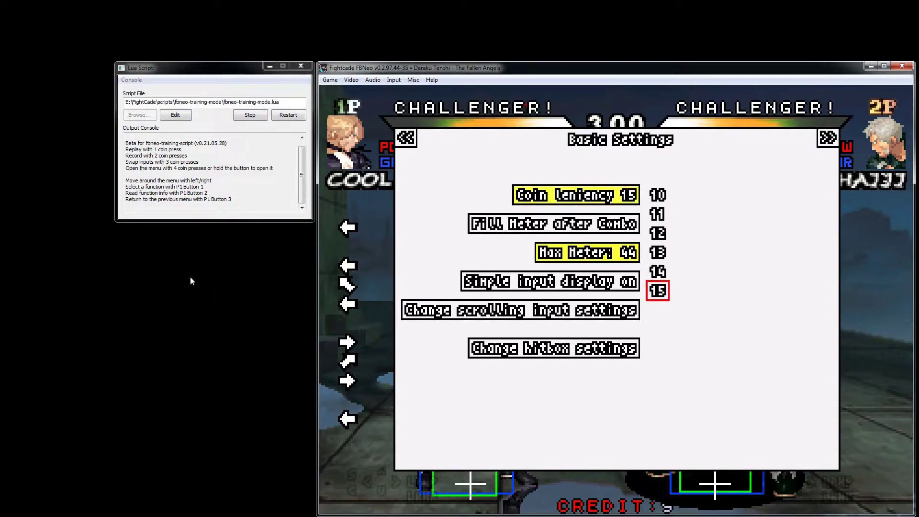
Move Coin leniency to 10, wrap around to the other end of the list and confirm 15.
key(z)
key(z)
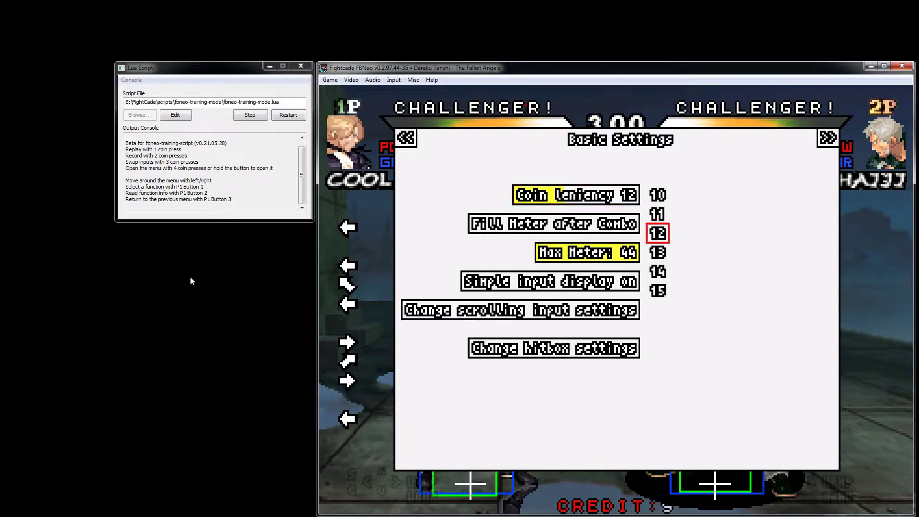
key(Up)
key(Up)
key(z)
key(Return)
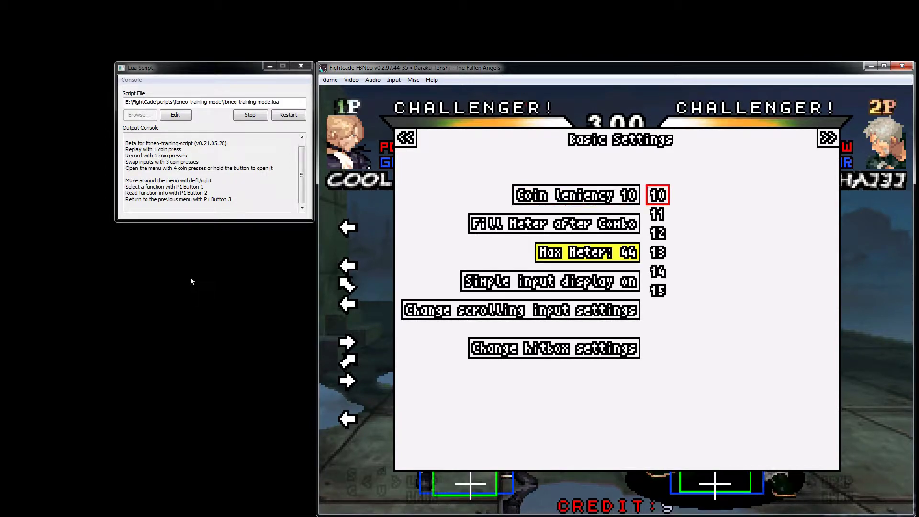
key(Up)
key(Return)
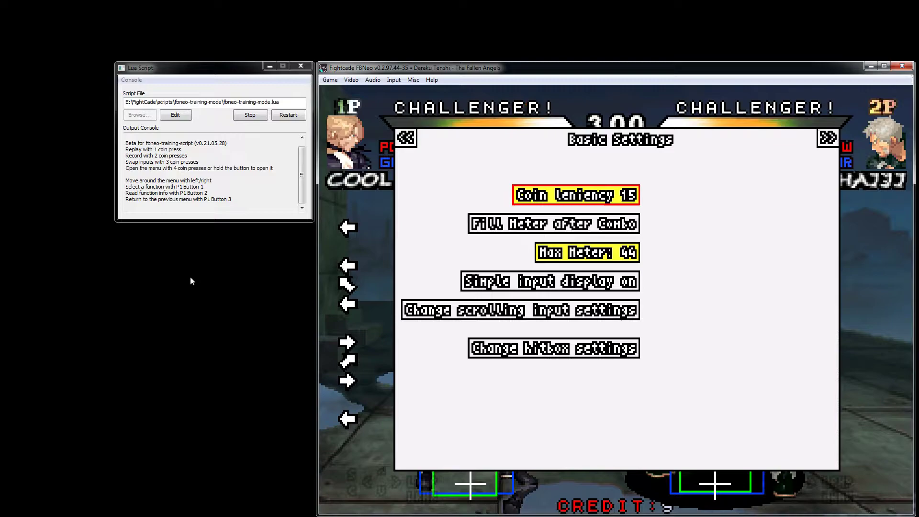
Preview other Coin leniency values such as 12 and restore the setting to 10.
key(Return)
key(Down)
key(Down)
key(Down)
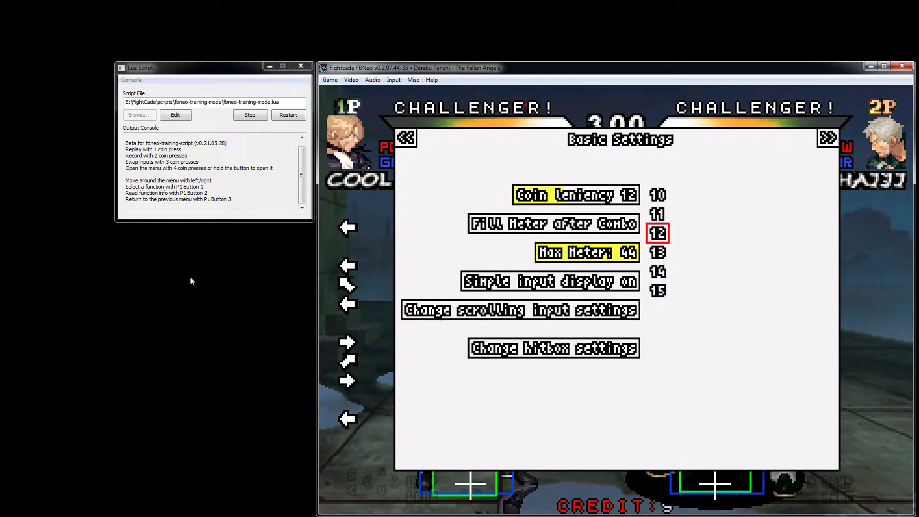
key(Down)
key(Up)
key(Up)
key(Up)
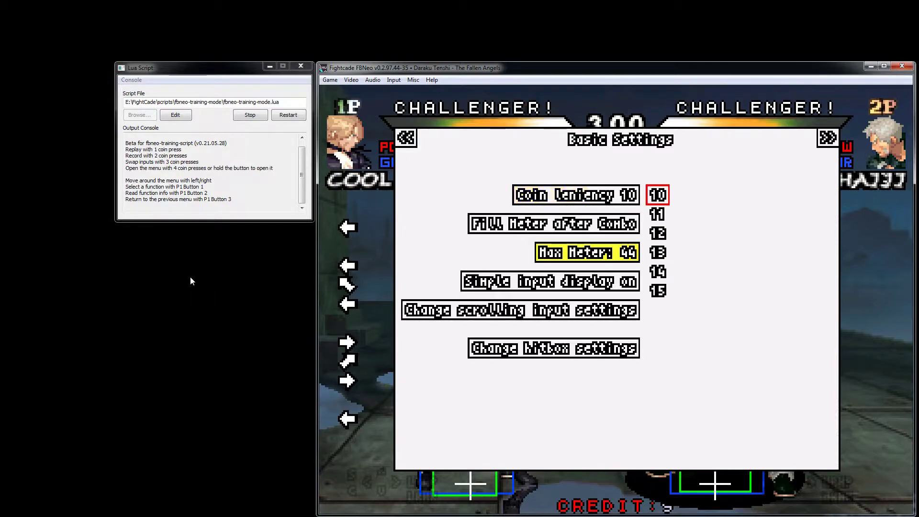
key(Return)
Open the meter refill options and cycle repeatedly between No Meter Refill, Meter Always Full and Fill Meter after Combo.
key(Down)
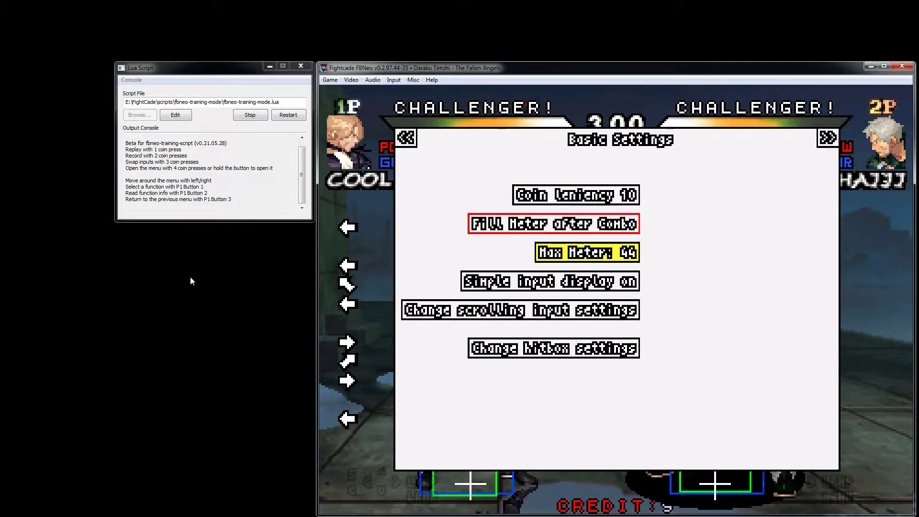
key(Return)
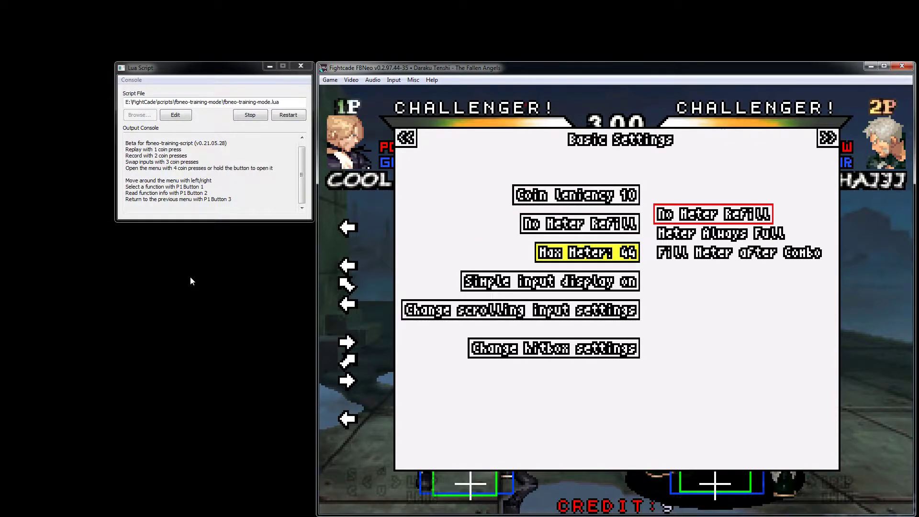
key(Down)
key(Down)
key(Up)
key(Up)
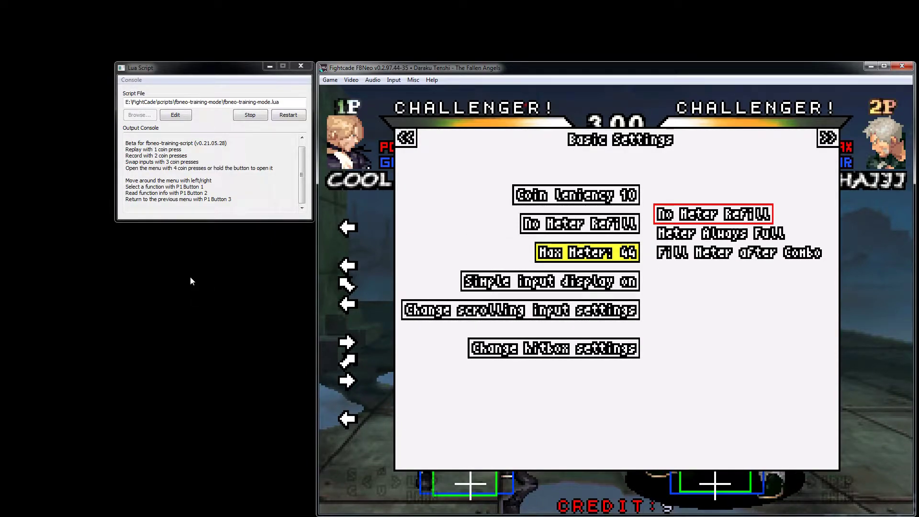
key(Down)
key(Down)
key(Up)
key(Up)
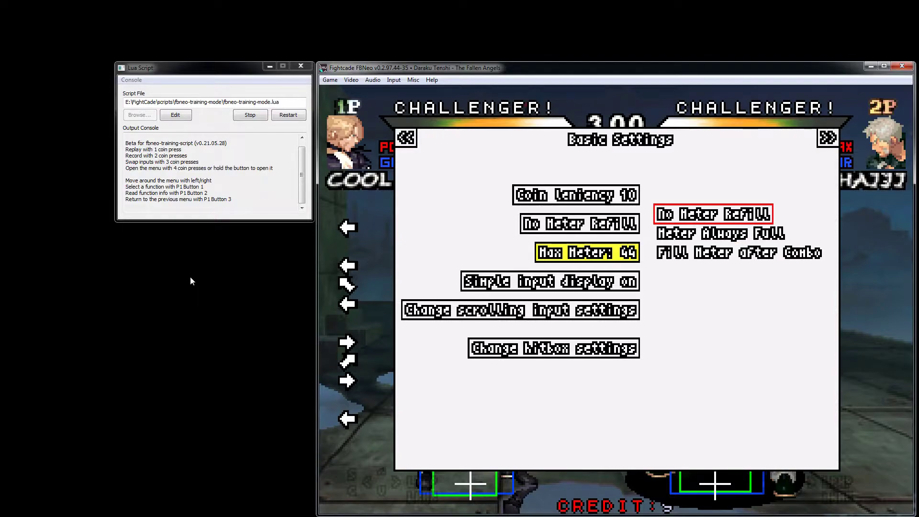
Preview Fill Meter after Combo again and confirm No Meter Refill as the meter refill mode.
key(Down)
key(Down)
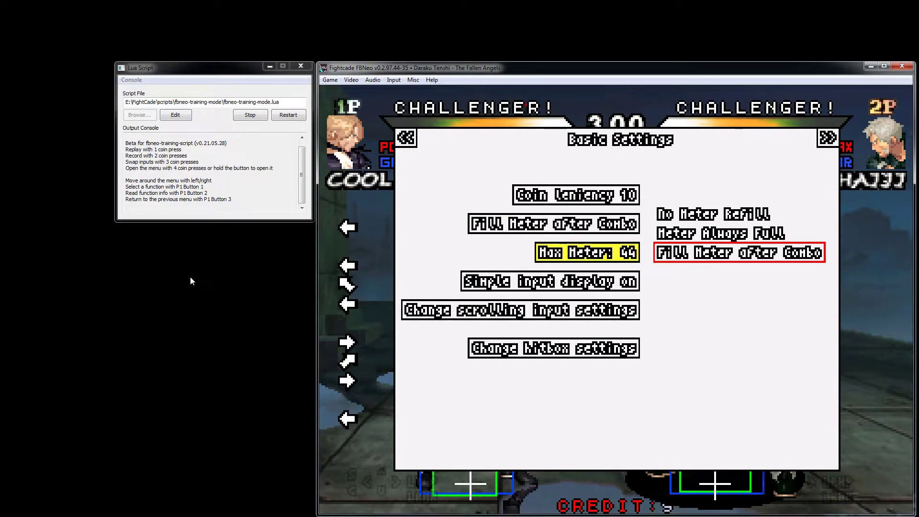
key(Up)
key(Up)
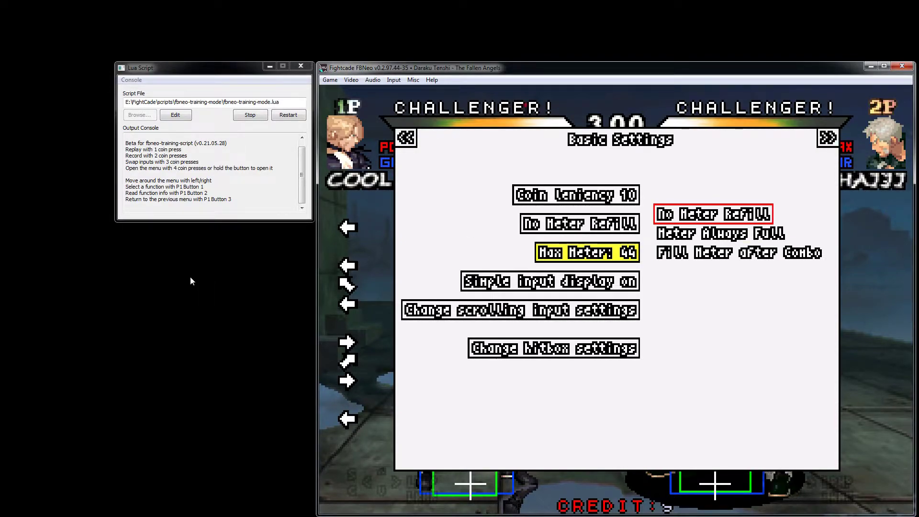
key(Down)
key(Down)
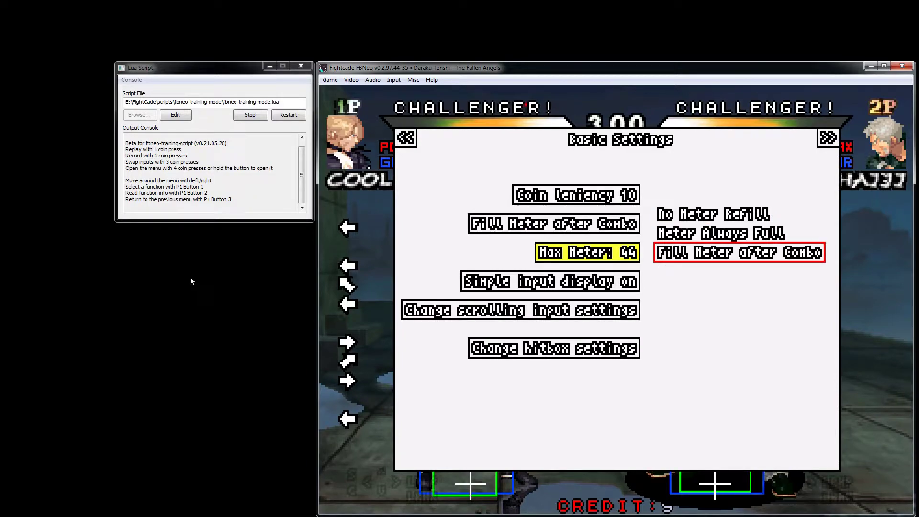
key(Down)
key(z)
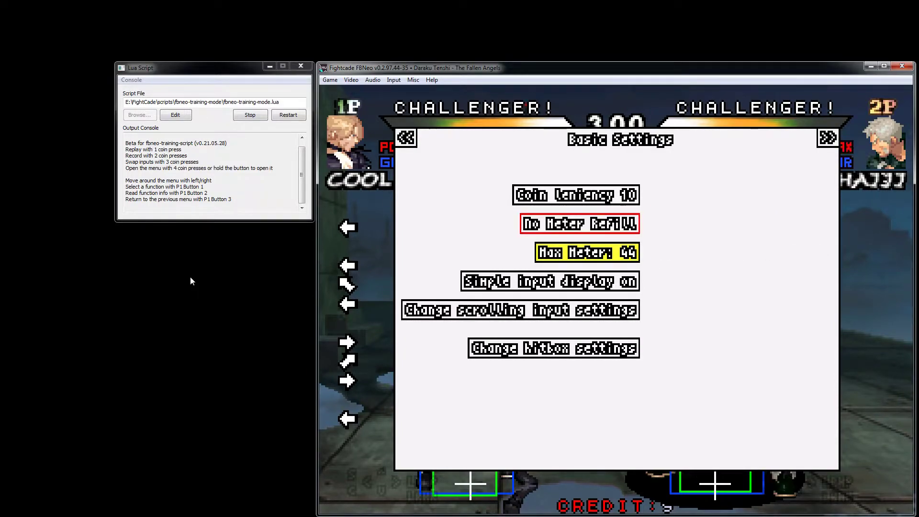
Open the Max Meter slider and lower its value to 12.
key(Down)
key(z)
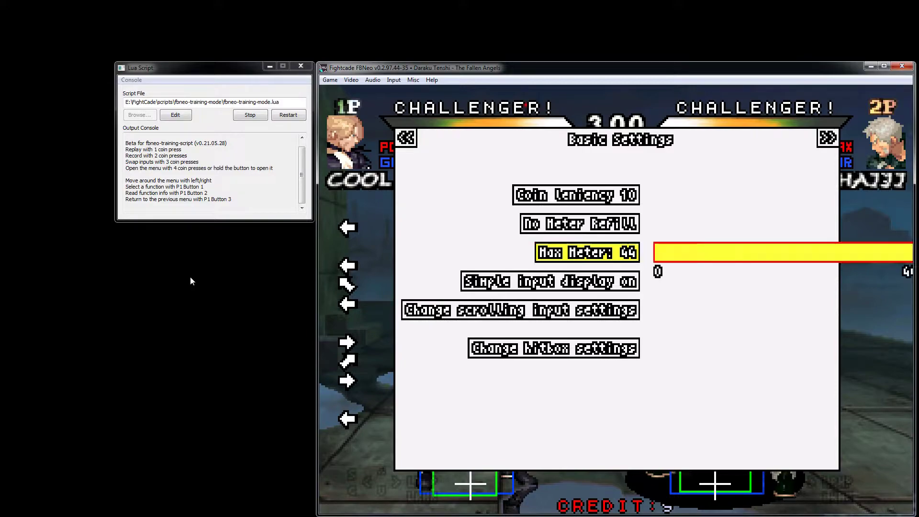
key(Left)
key(Left)
key(Left)
key(Left)
key(Left)
key(Left)
key(Left)
key(Left)
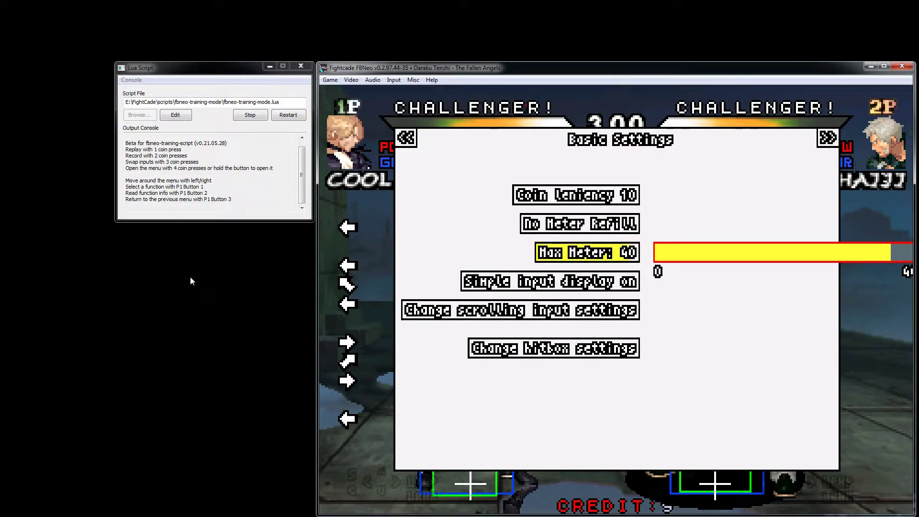
key(Left)
key(Left)
key(Left)
key(Left)
key(Left)
key(Left)
key(Left)
key(Left)
key(Left)
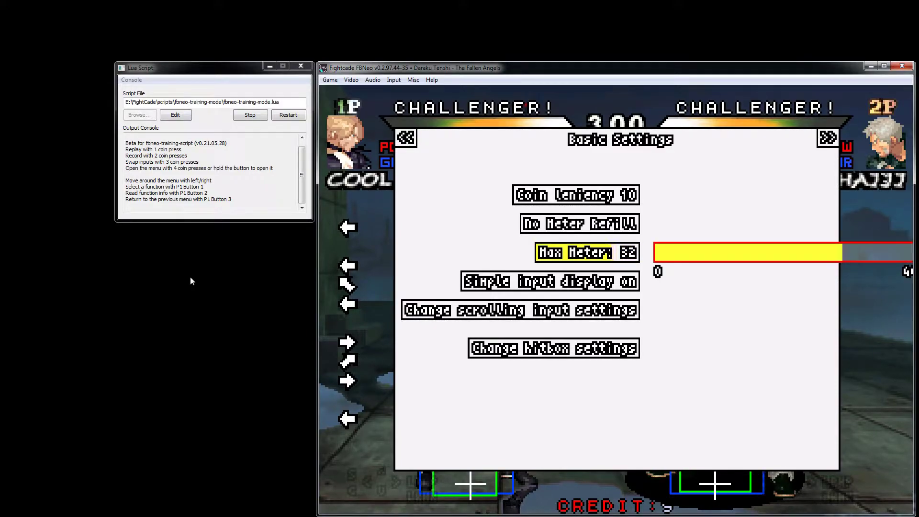
key(Left)
key(Left)
key(Left)
key(Left)
key(Left)
key(Left)
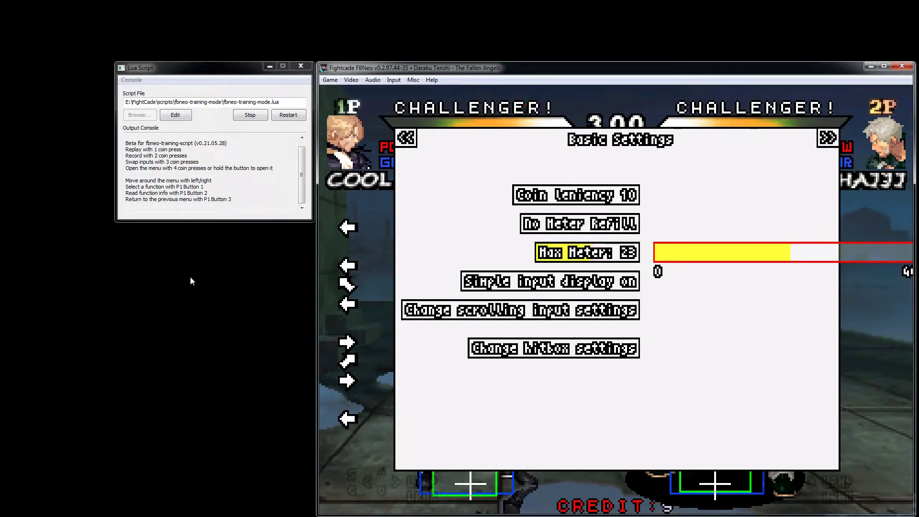
key(Left)
key(Left)
key(Left)
key(Left)
key(Left)
key(Left)
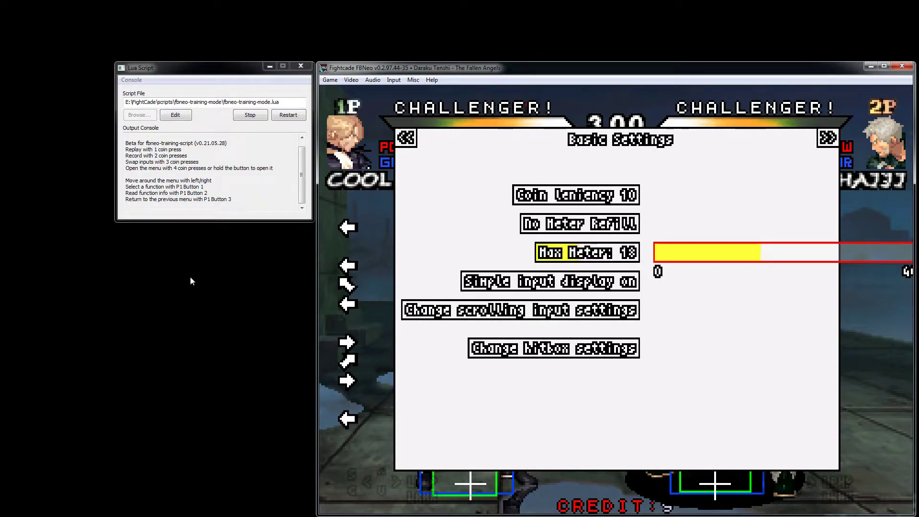
key(Left)
key(Left)
key(Left)
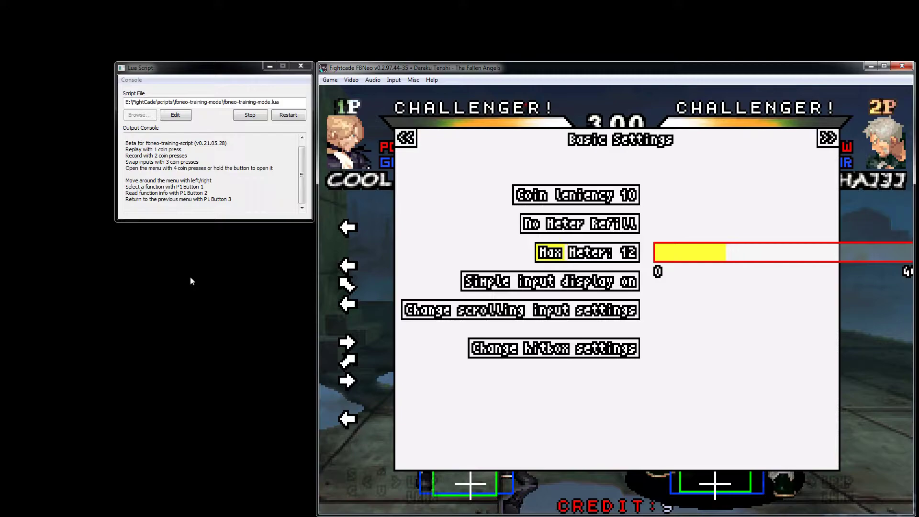
Sweep the Max Meter slider through its range, wrap around from 0 and confirm 44.
key(Right)
key(Right)
key(Right)
key(Right)
key(Right)
key(Right)
key(Right)
key(Right)
key(Right)
key(Right)
key(Right)
key(Right)
key(Right)
key(Right)
key(Right)
key(Right)
key(Right)
key(Right)
key(Right)
key(Right)
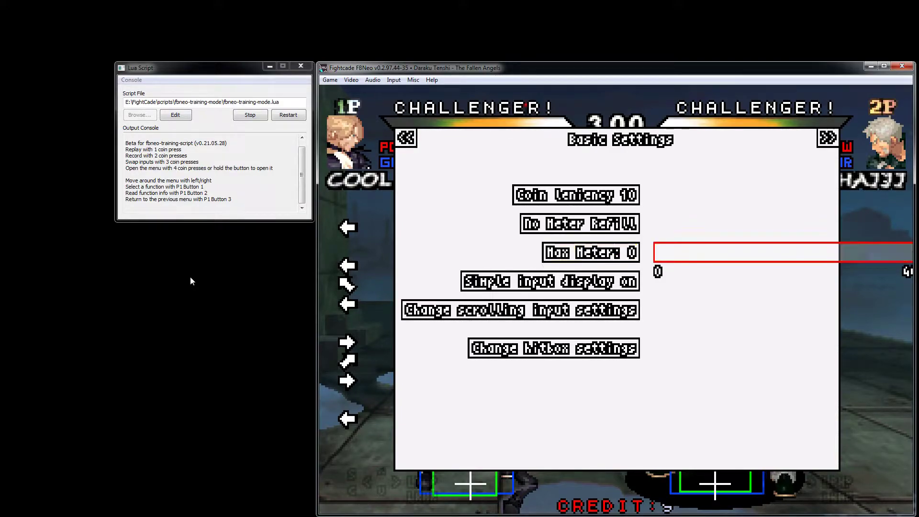
key(Left)
key(z)
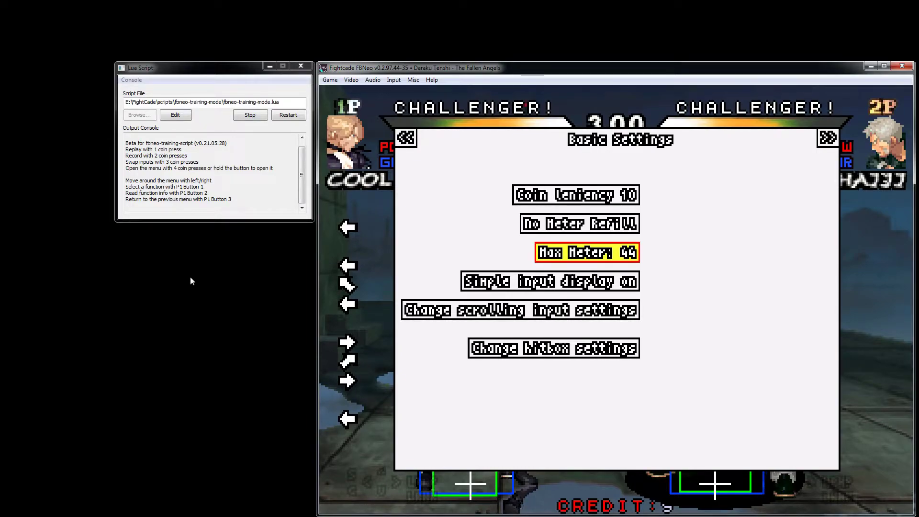
Toggle the simple input display repeatedly, leaving it on.
key(Down)
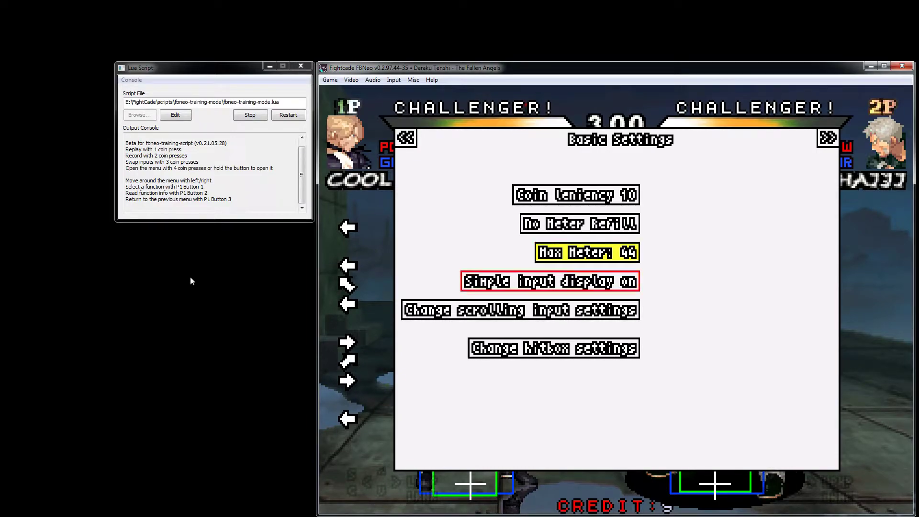
key(Up)
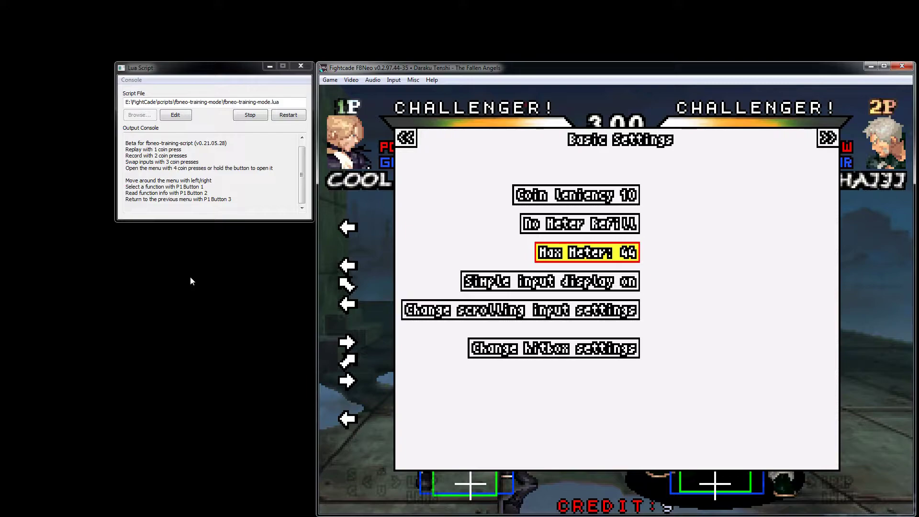
key(Down)
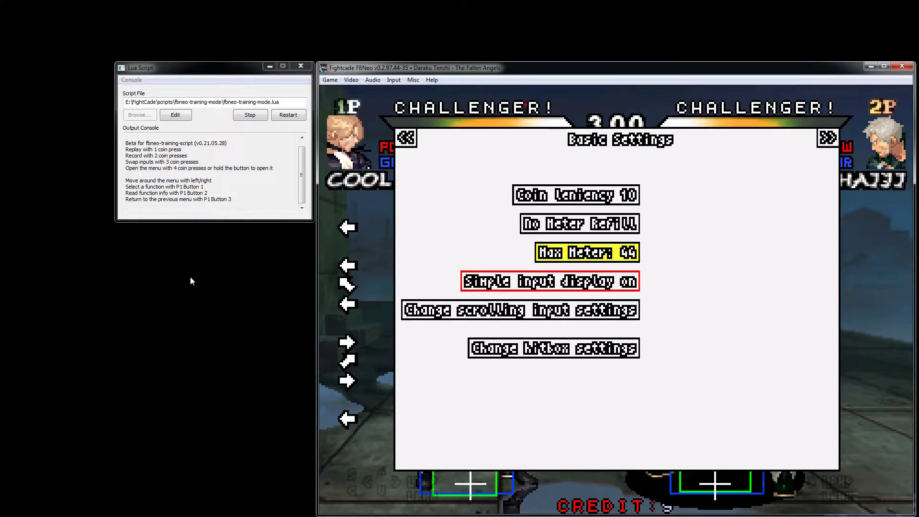
key(z)
key(z)
key(z)
key(z)
Open the scrolling input settings and go through the entries down to the frame number display and back.
key(Down)
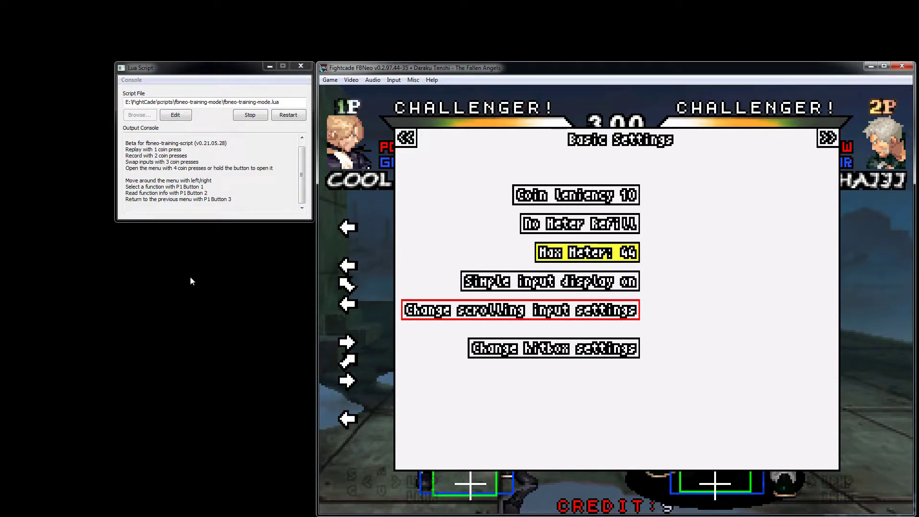
key(z)
key(Down)
key(Down)
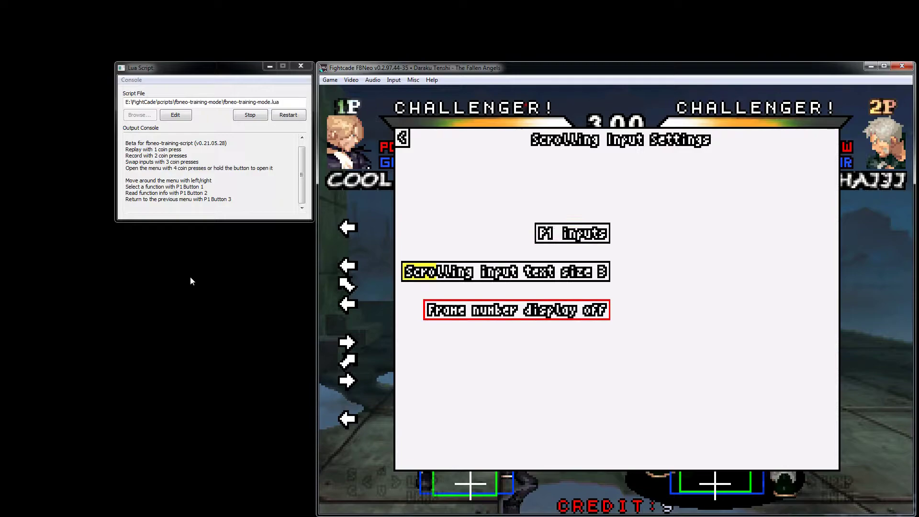
key(Up)
key(Up)
Browse the scrolling input player choices from P1 inputs to Off and confirm P1 inputs.
key(z)
key(Down)
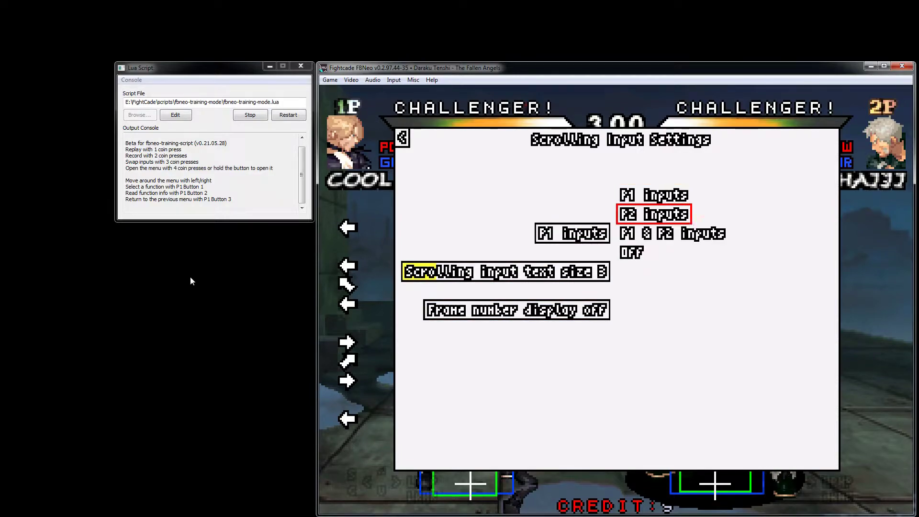
key(Down)
key(Down)
key(Up)
key(Up)
key(Up)
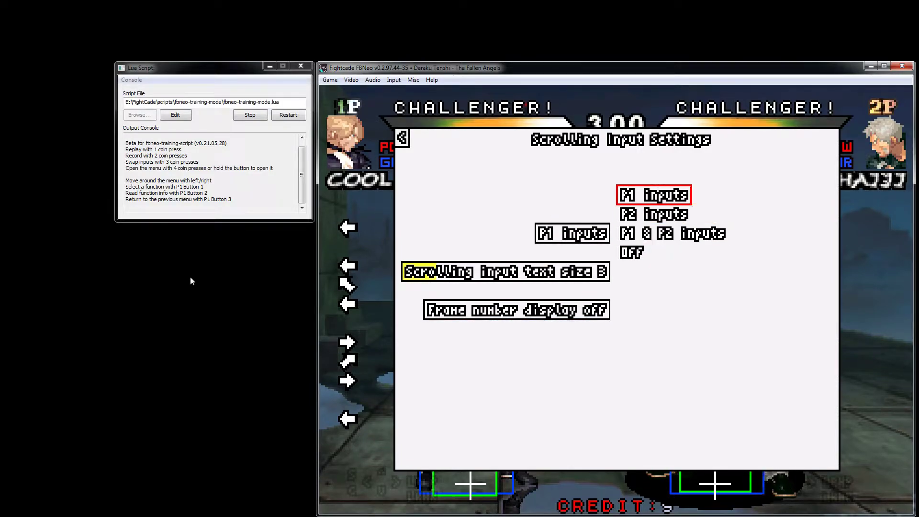
key(z)
Switch the scrolling input display to P2 inputs, followed by P1 & P2 inputs.
key(z)
key(Down)
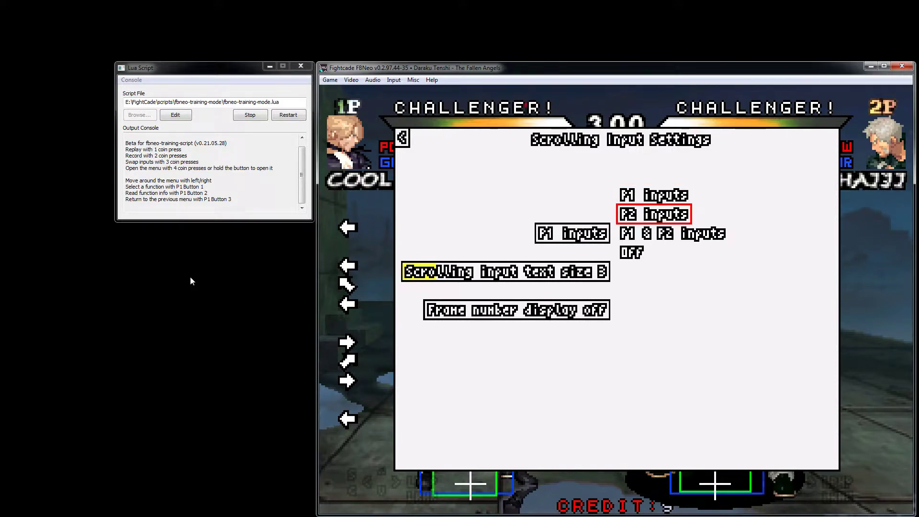
key(z)
key(z)
key(Down)
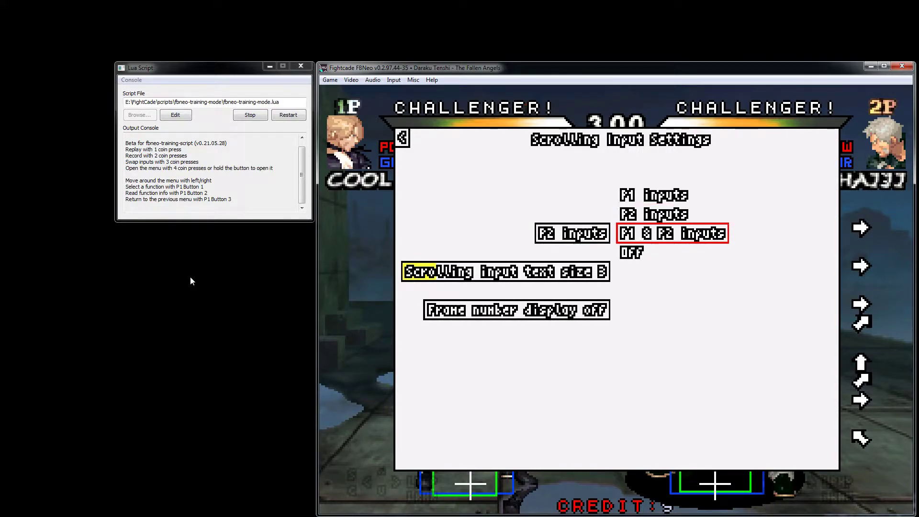
key(z)
Turn the scrolling input display off and restore it to P1 inputs.
key(z)
key(Down)
key(z)
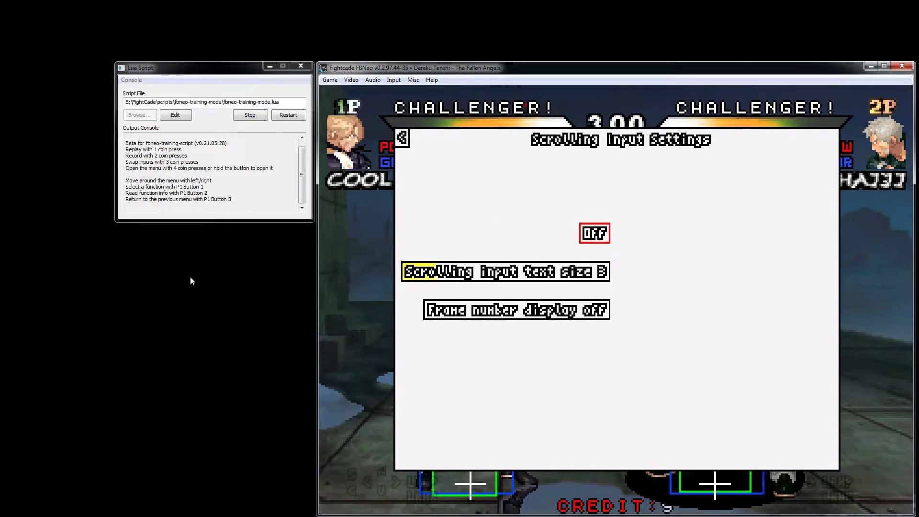
key(z)
key(Down)
key(z)
Open the scrolling input text size values and raise the size step by step through 7 and 10 to 13.
key(Down)
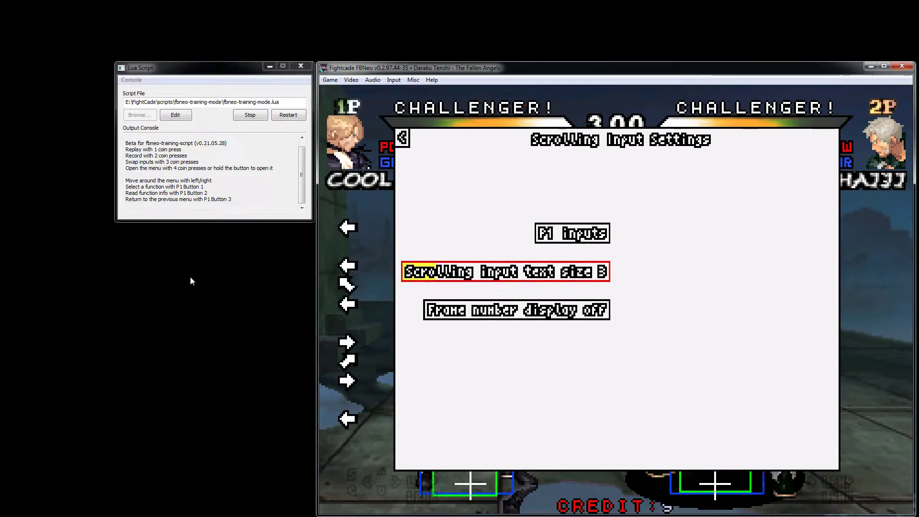
key(z)
key(Down)
key(Down)
key(Down)
key(Down)
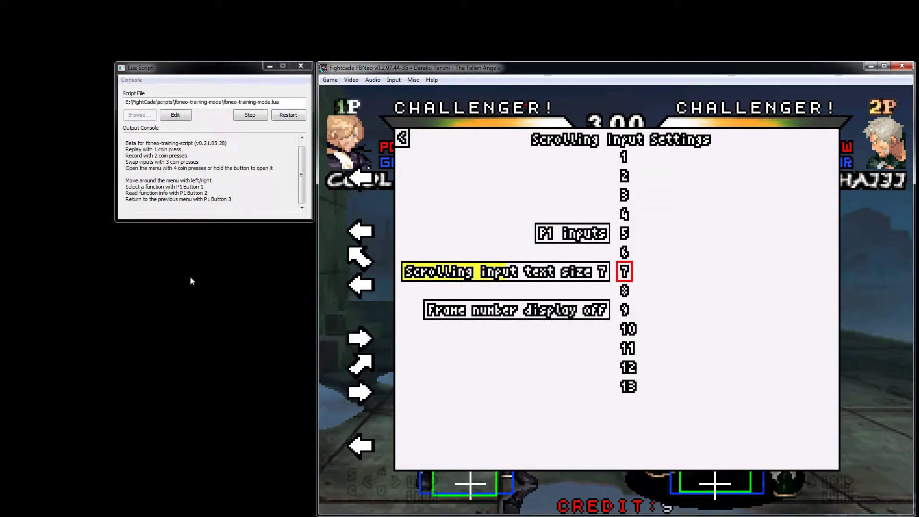
key(Down)
key(Down)
key(Down)
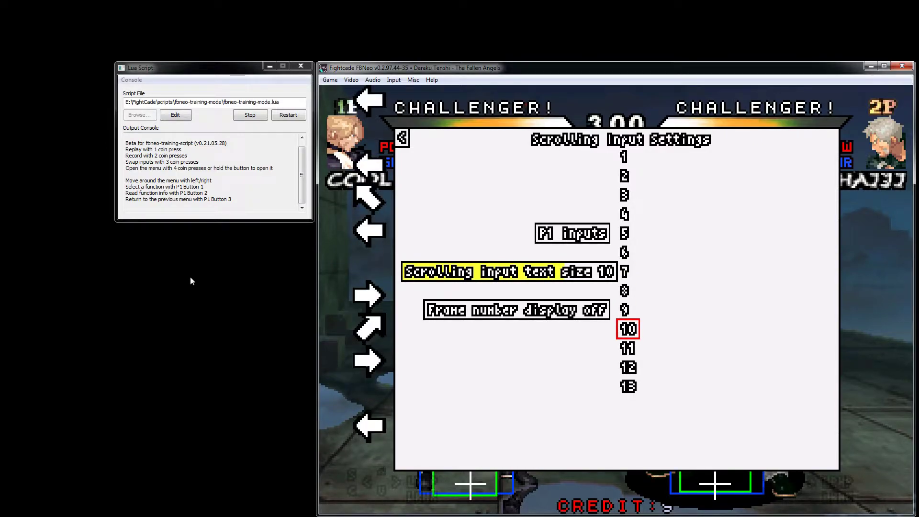
key(Down)
key(Down)
key(Down)
Preview smaller scrolling input text sizes, going through 7 and the lowest values and stopping at 3.
key(Up)
key(Up)
key(Up)
key(Up)
key(Up)
key(Up)
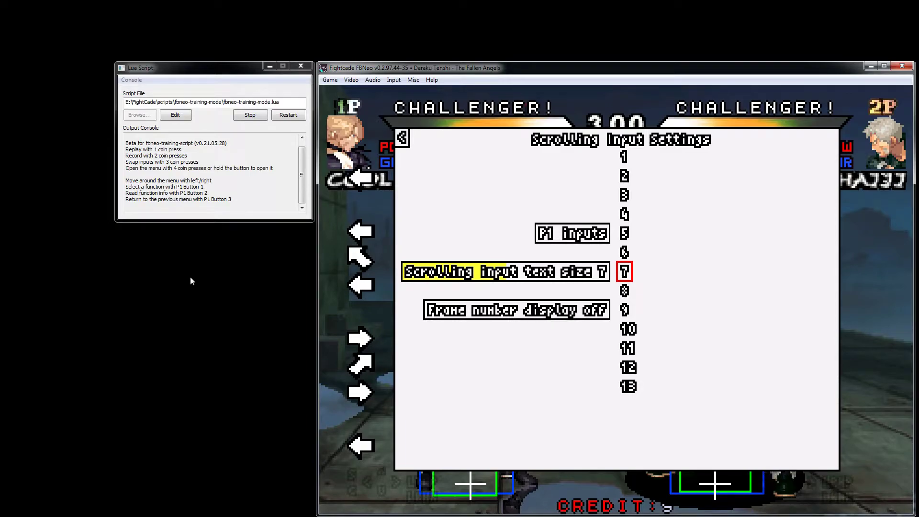
key(Down)
key(Down)
key(Up)
key(Up)
key(Up)
key(Up)
key(Up)
key(Up)
key(Up)
key(Down)
key(Down)
key(Down)
key(Down)
key(Down)
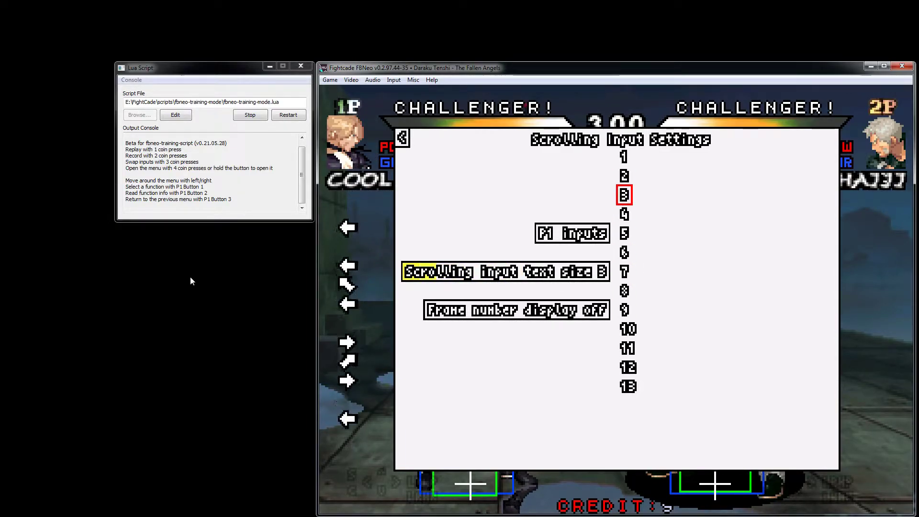
Compare scrolling input text sizes around 5 and 6 and confirm size 6.
key(Up)
key(Up)
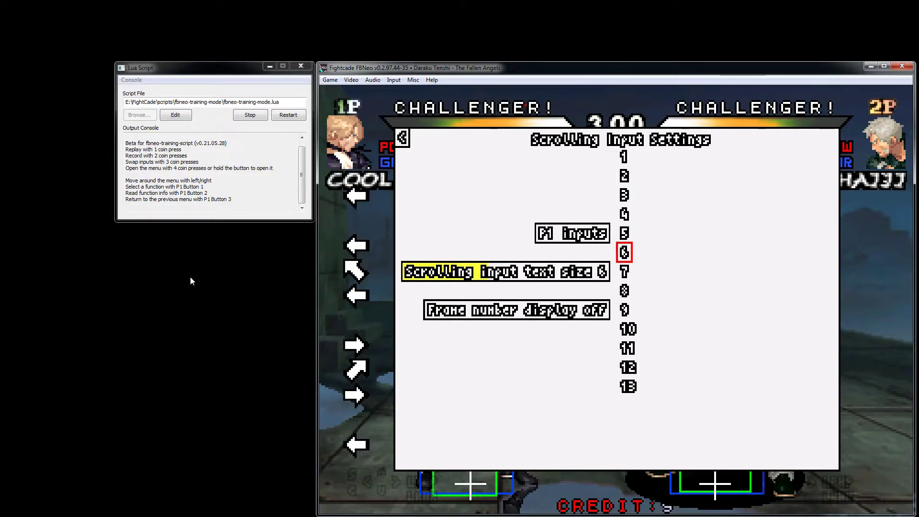
key(Down)
key(Down)
key(Up)
key(Up)
key(Down)
key(Down)
key(Up)
key(Up)
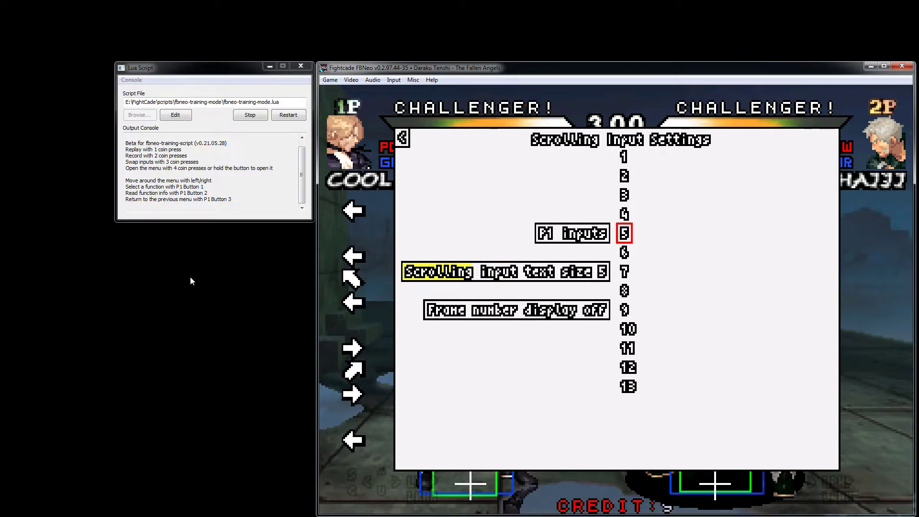
key(Down)
key(z)
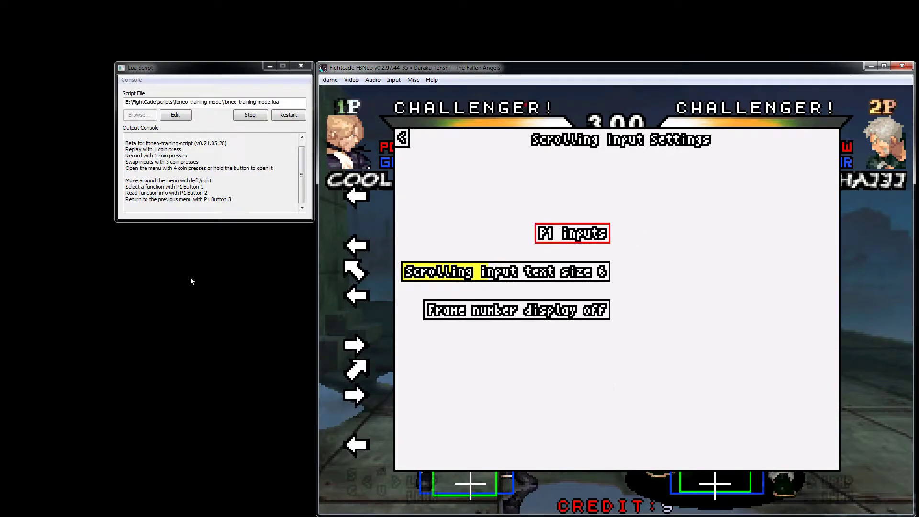
Turn the frame number display on in the Scrolling Input Settings.
key(Down)
key(Down)
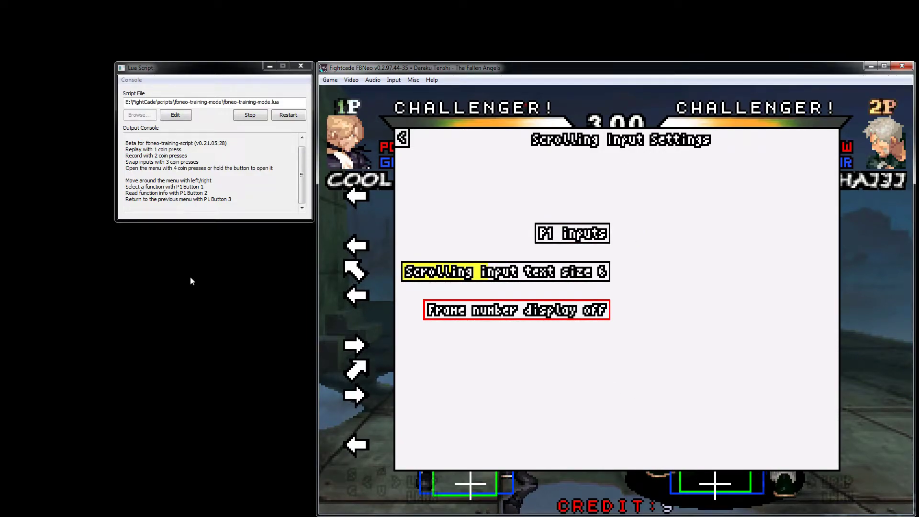
key(Up)
key(Down)
key(z)
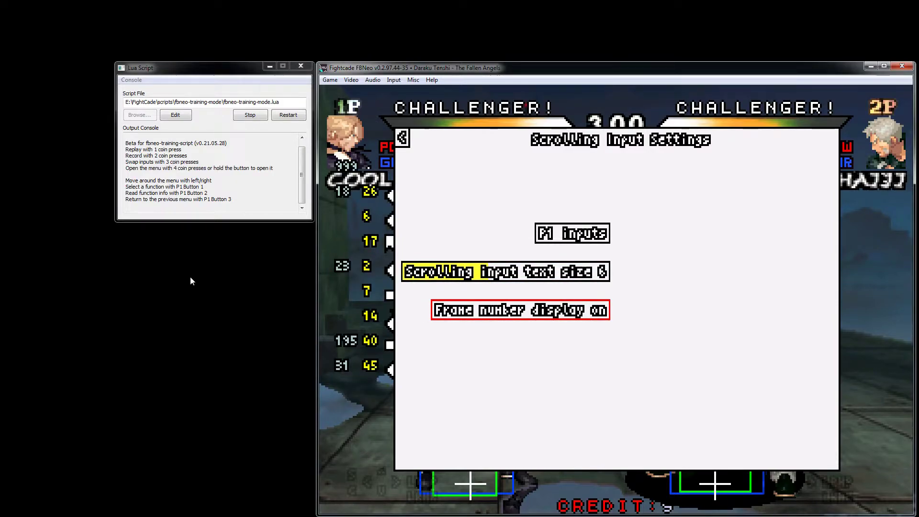
key(Up)
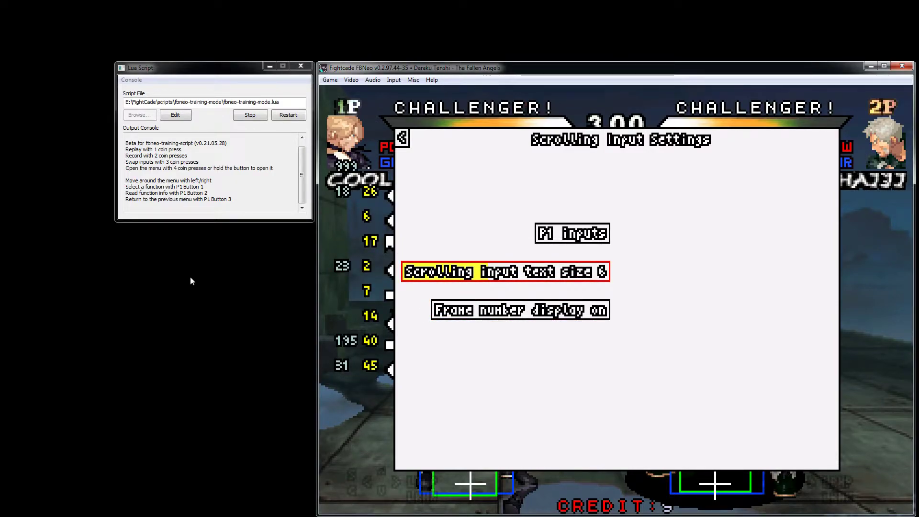
key(Down)
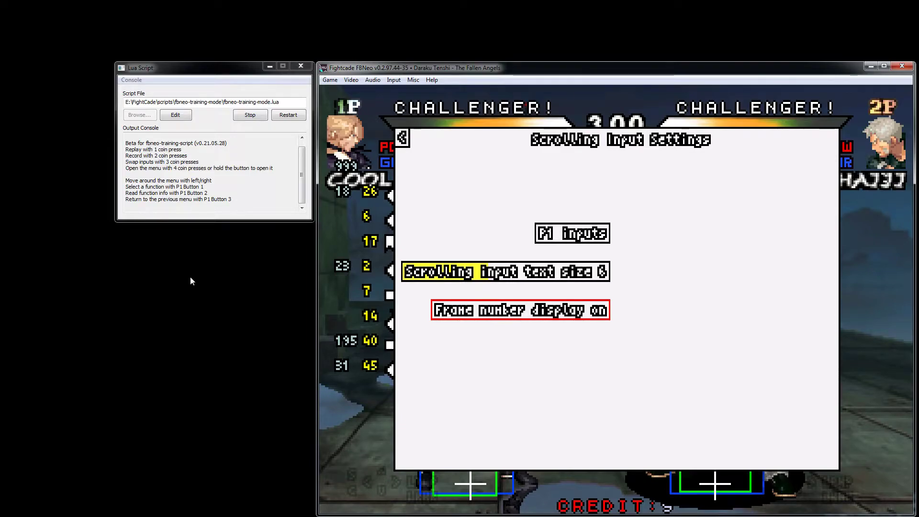
Close the training menu and walk P1 back and forth to examine the frame numbers beside the scrolling inputs.
key(5)
key(Right)
key(Right)
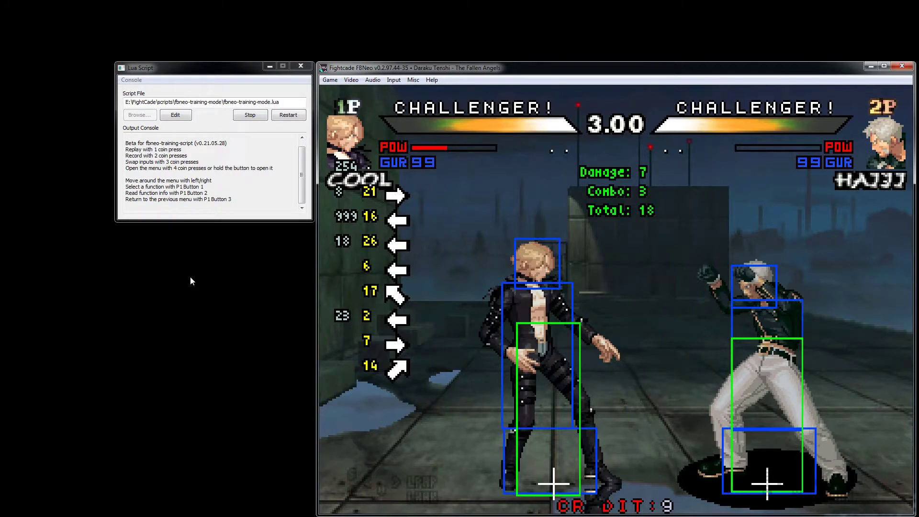
key(Left)
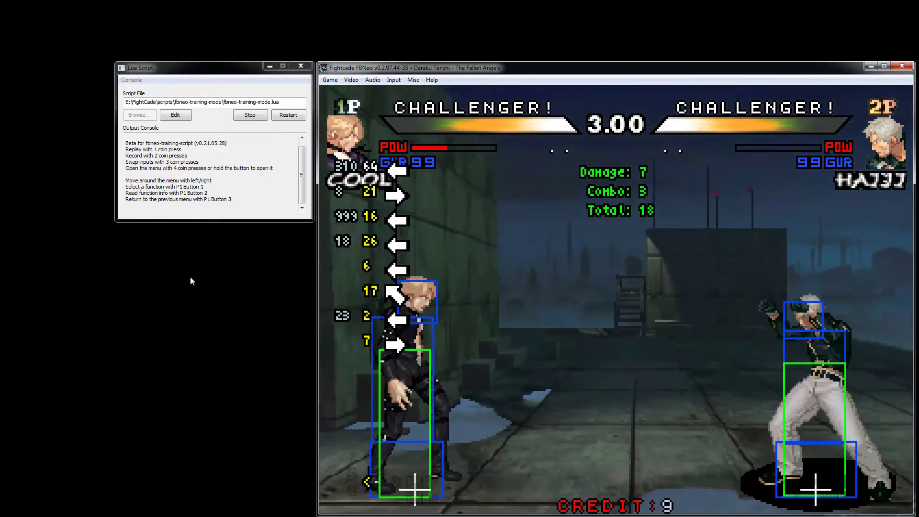
key(Right)
key(Right)
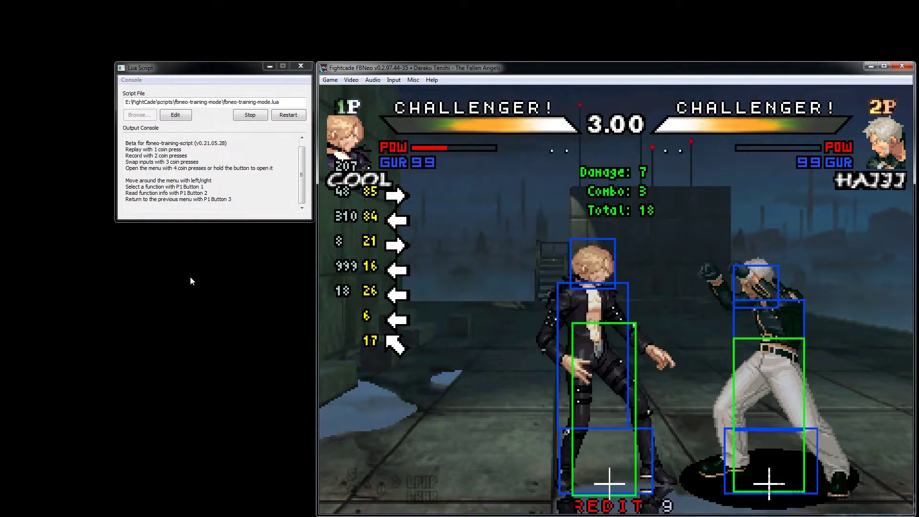
key(Left)
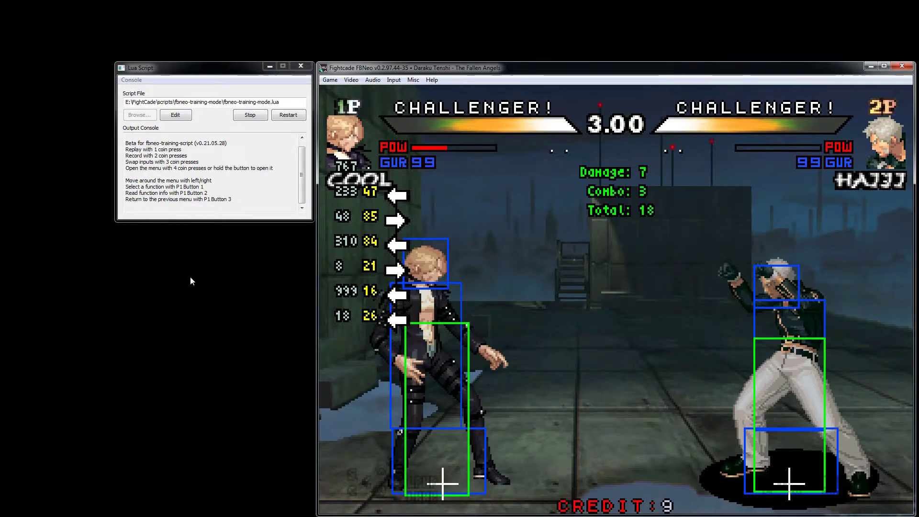
key(Right)
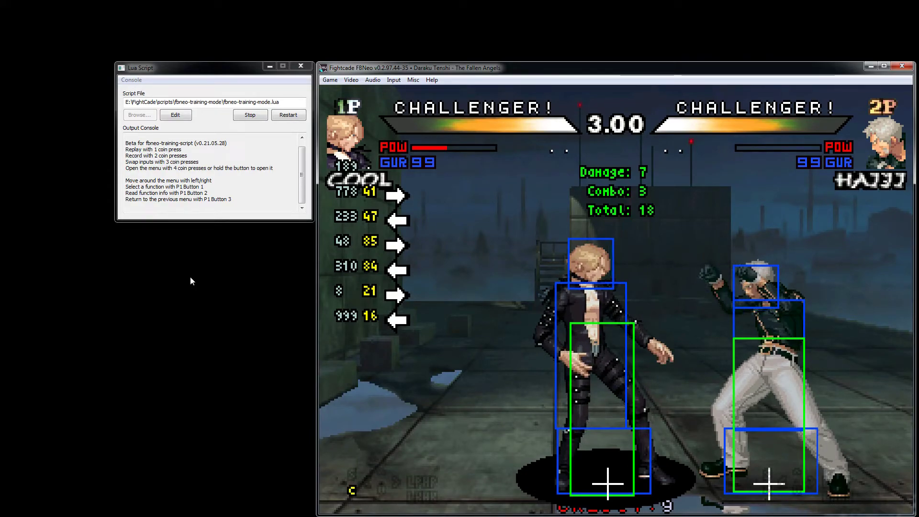
Reopen the training menu, turn the frame number display off and return to Basic Settings.
key(5)
key(z)
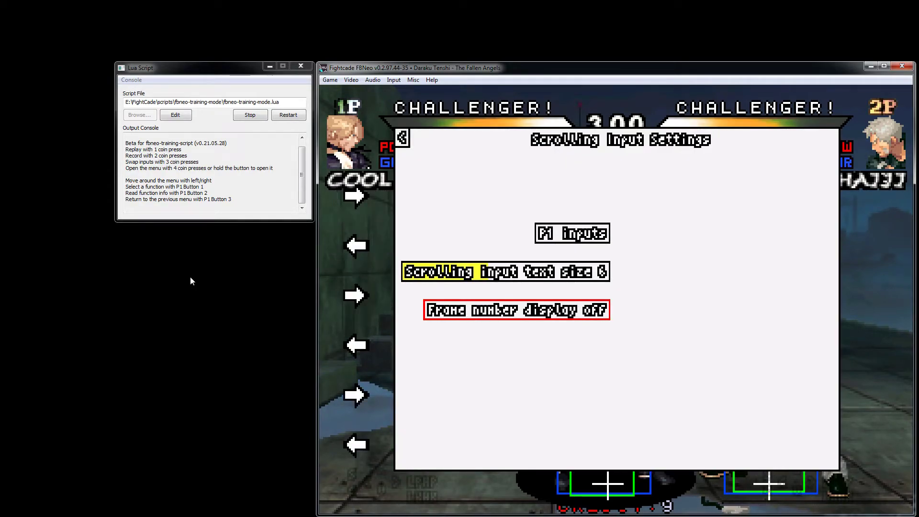
key(Right)
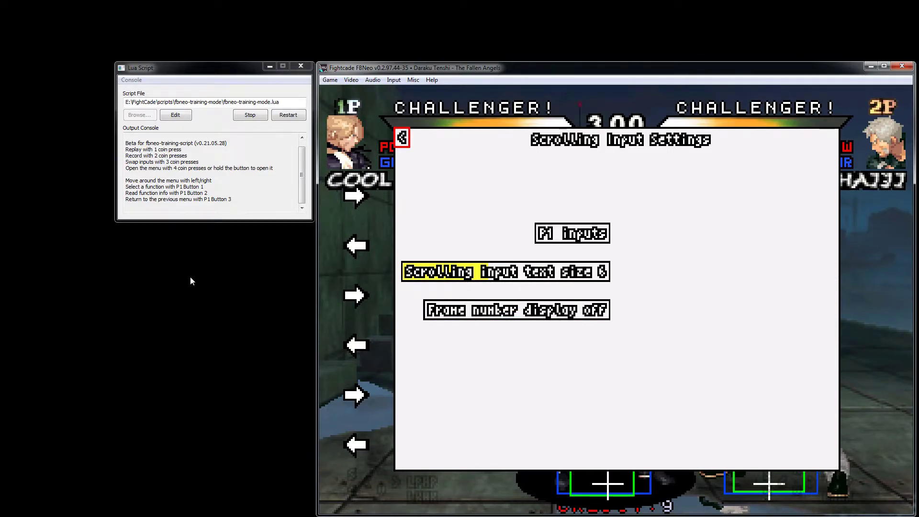
key(z)
Switch hitboxes off and back on in the Hitbox Settings, and close the training menu.
key(Down)
key(Down)
key(Down)
key(Down)
key(Down)
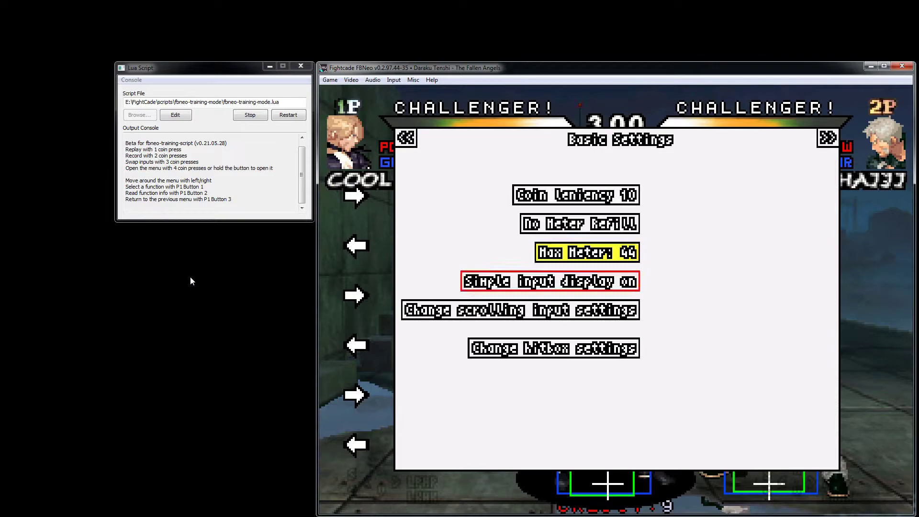
key(z)
key(a)
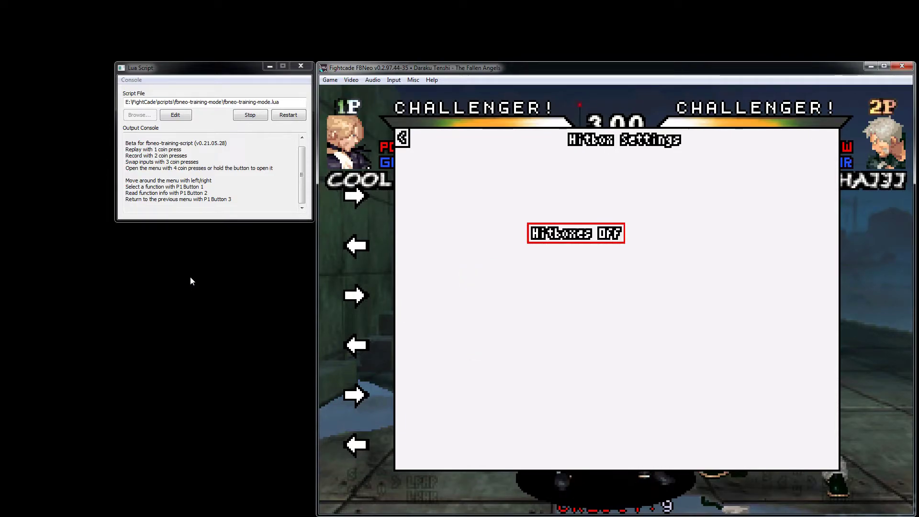
key(a)
key(5)
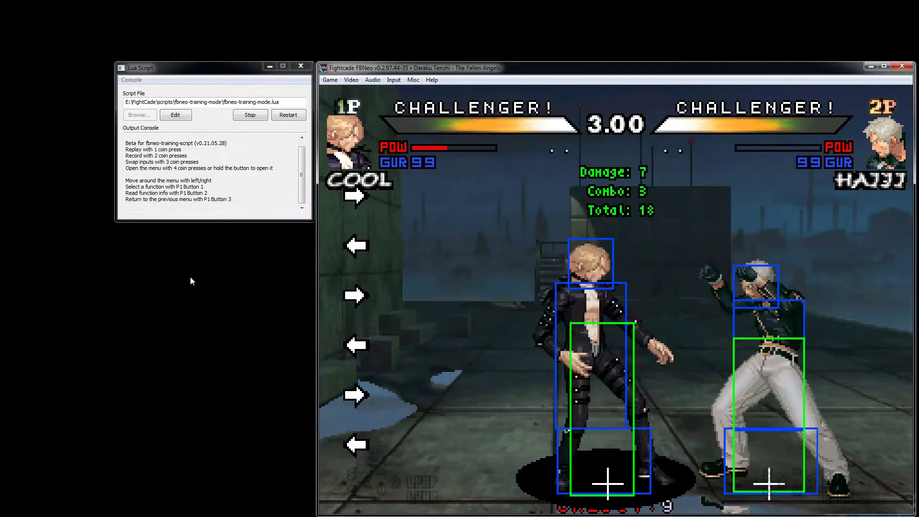
Play back recording slot 1 in the fight, and reopen the training menu at Basic Settings.
key(Left)
key(5)
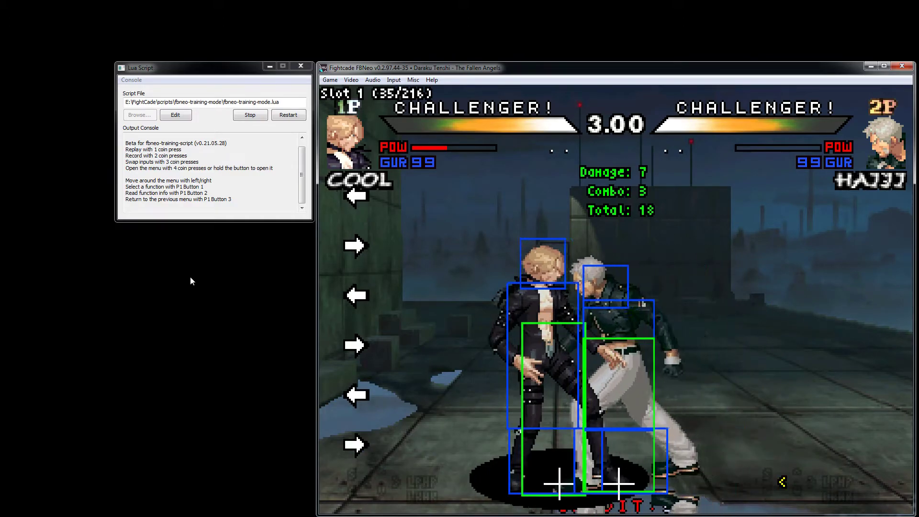
key(5)
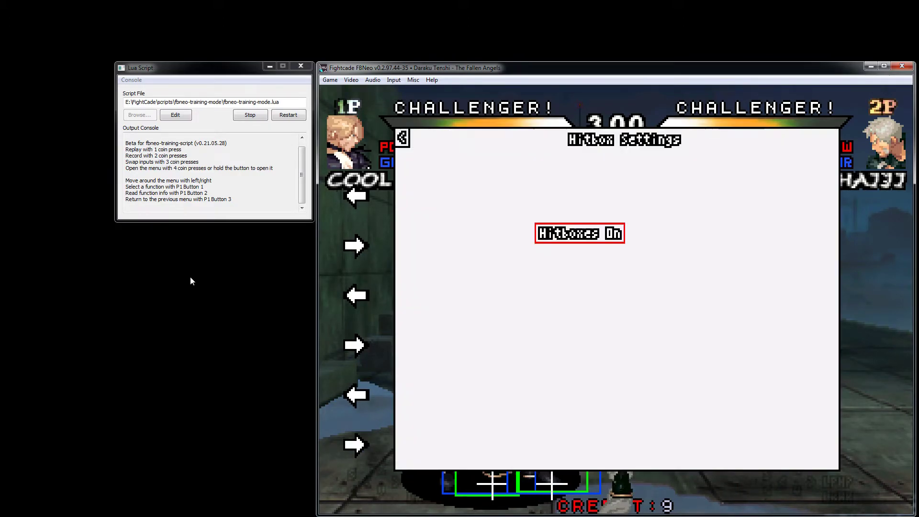
key(Left)
key(z)
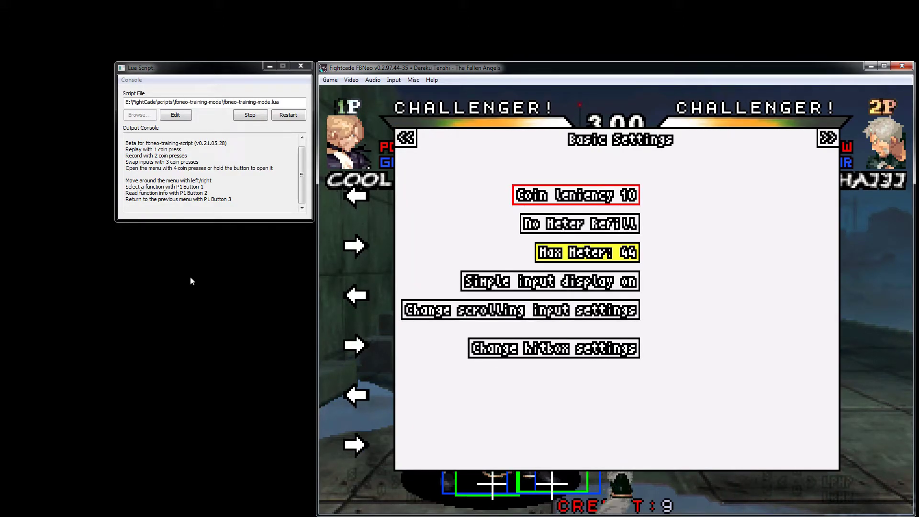
Look through the Basic Settings entries and go on to the Dummy Settings page.
key(Right)
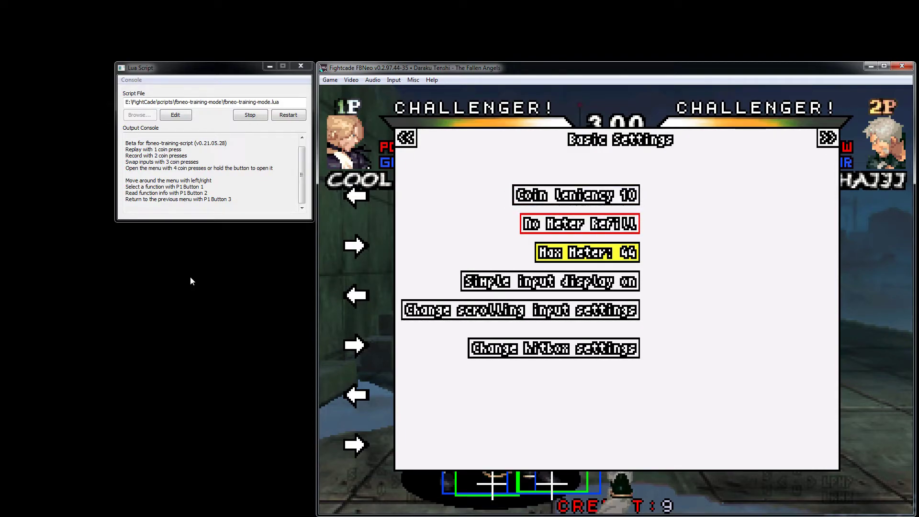
key(c)
key(c)
key(Right)
key(Right)
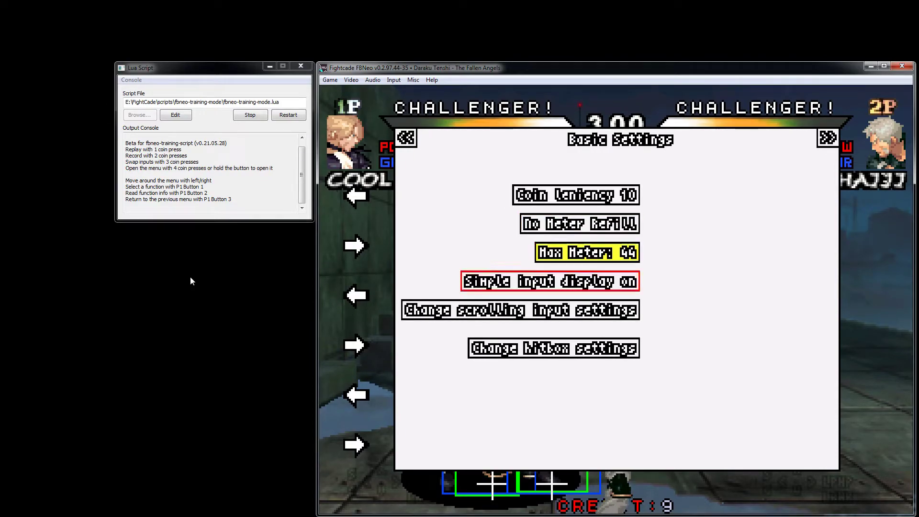
key(Right)
key(Left)
key(Left)
key(Left)
key(Left)
key(Left)
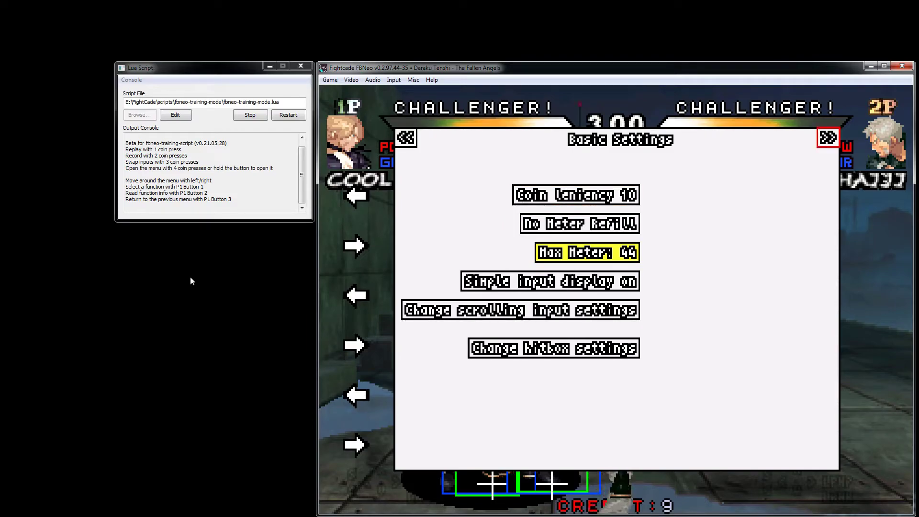
key(z)
Step back from Dummy Settings to Basic Settings and return to the Dummy Settings page.
key(c)
key(c)
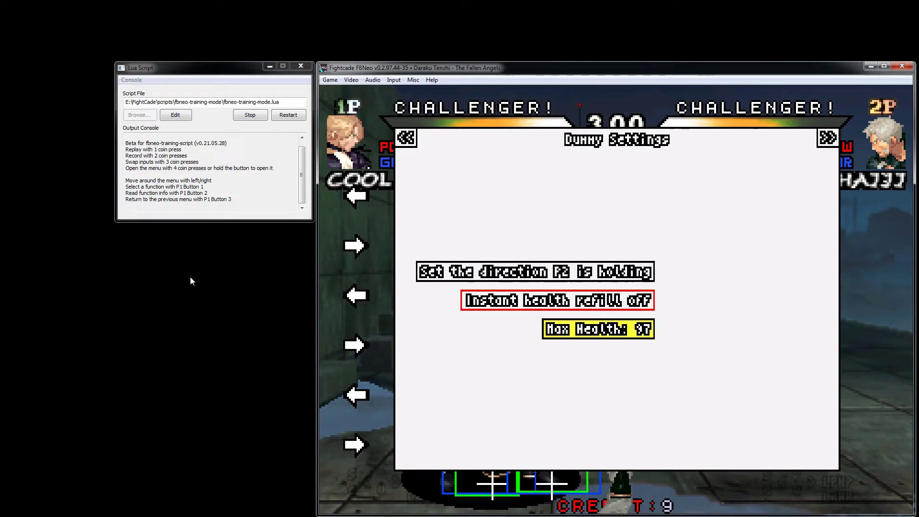
key(c)
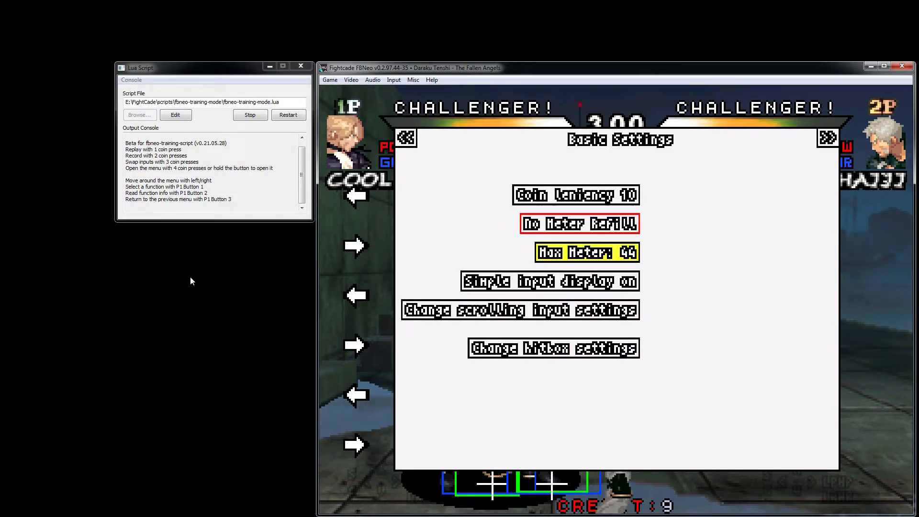
key(Left)
key(Left)
key(z)
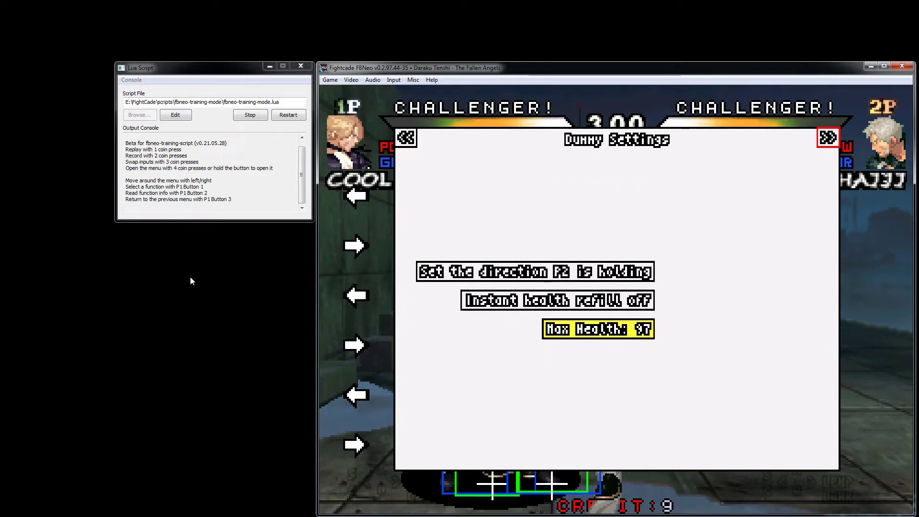
Try out the available directions for P2 to hold and set the held direction to Down-Right.
key(Right)
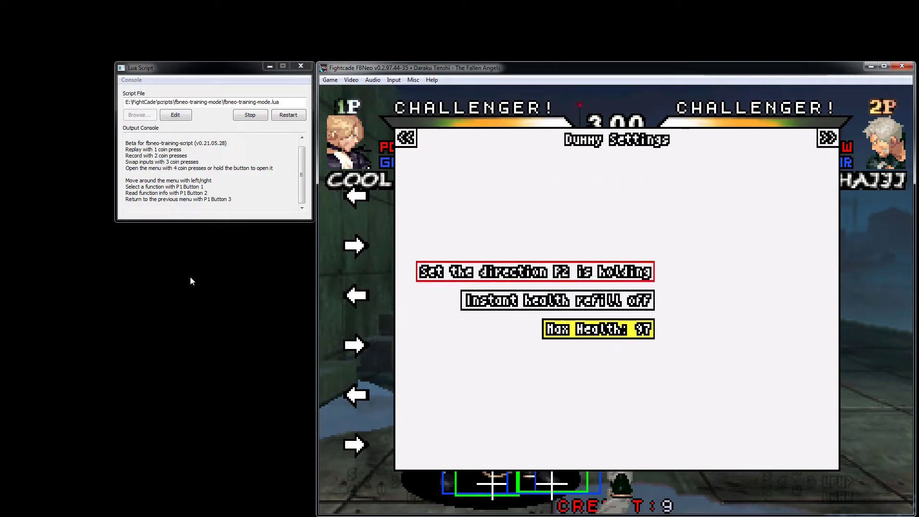
key(z)
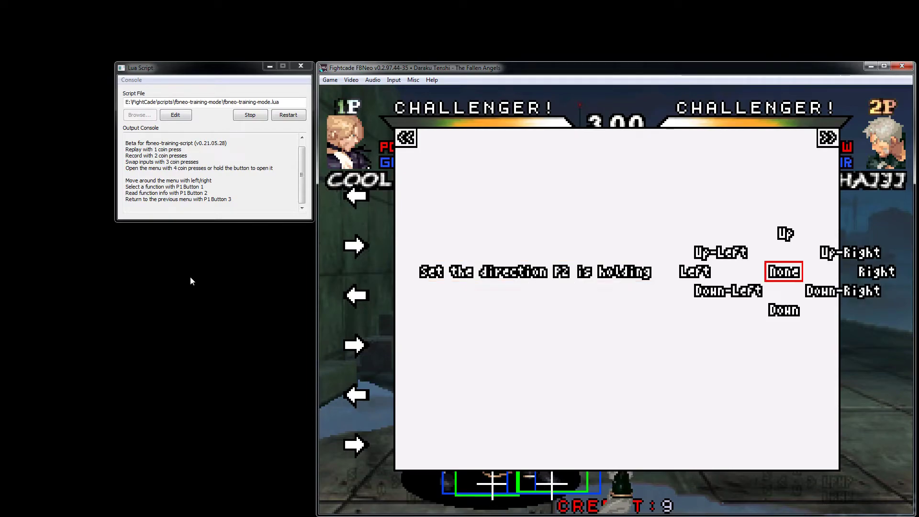
key(Up)
key(Right)
key(Down)
key(Left)
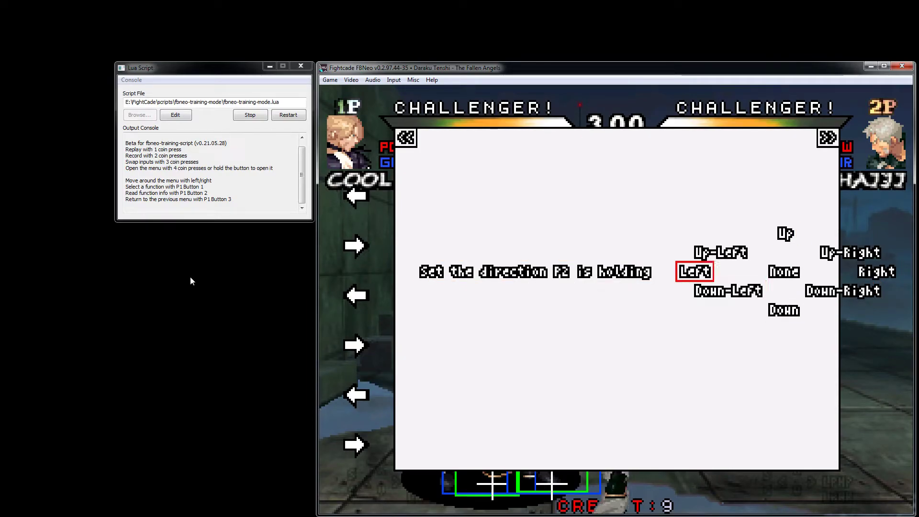
key(Right)
key(Up)
key(Right)
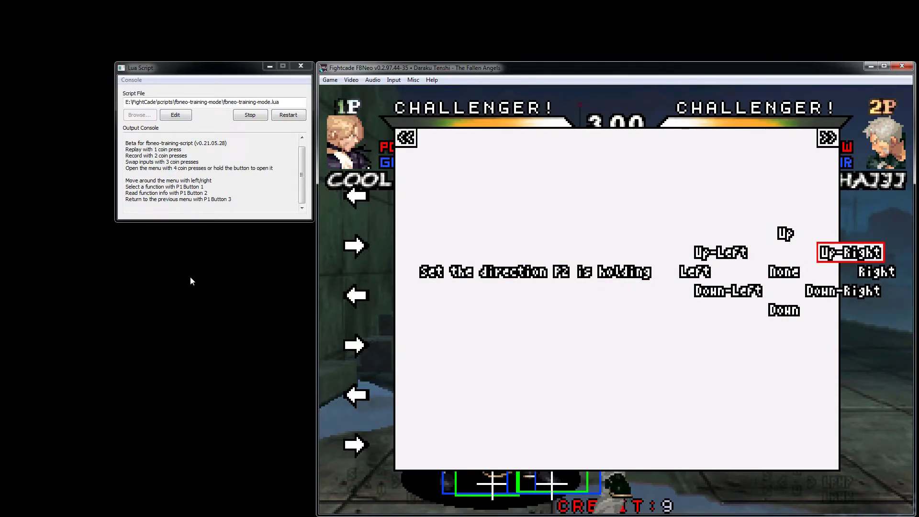
key(Down)
key(Down)
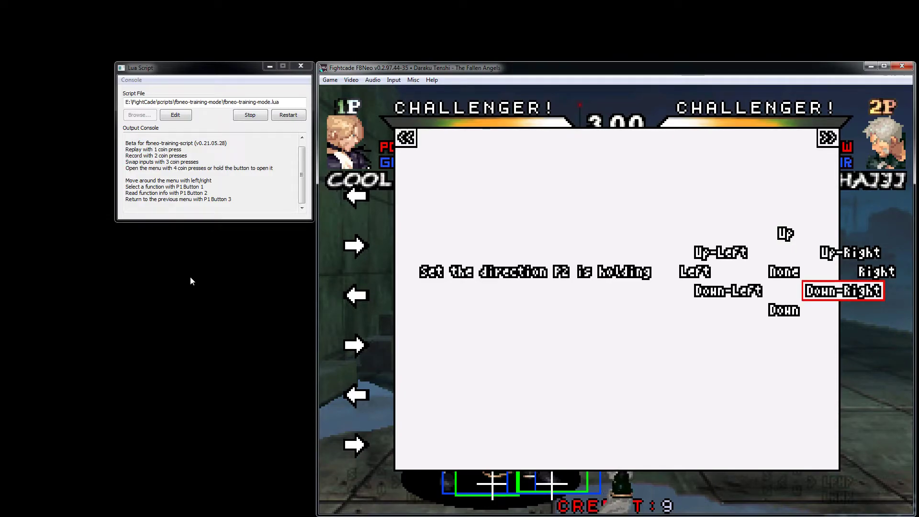
key(z)
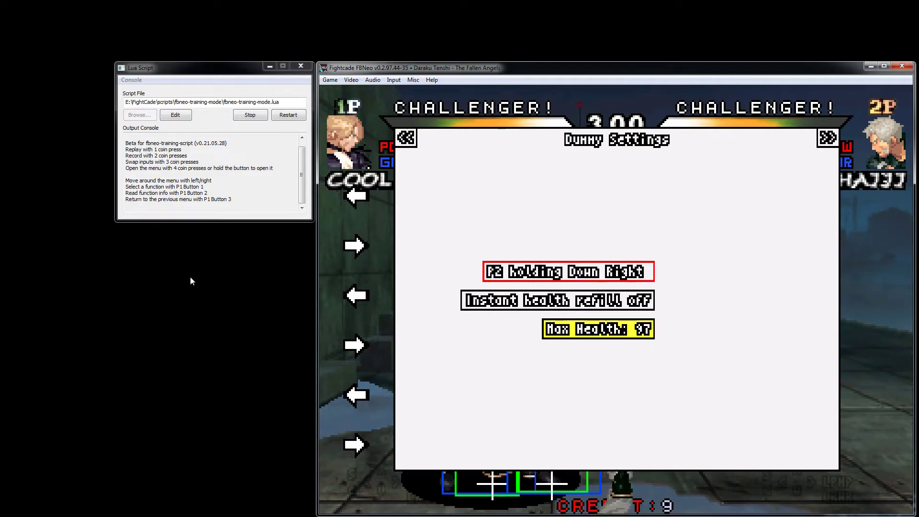
Close the training menu and attack P2 with P1 to test the dummy holding Down-Right.
key(c)
key(Left)
key(Right)
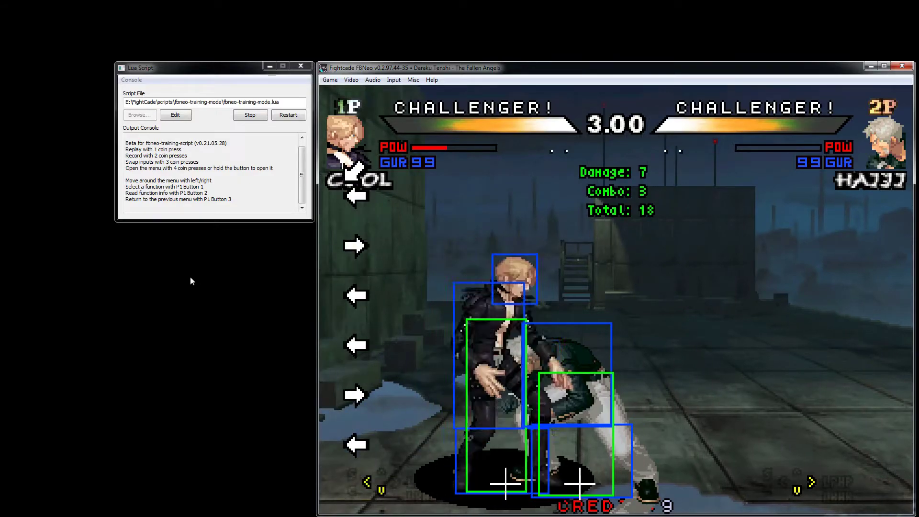
key(Left)
key(Down)
key(z)
key(Left)
key(z)
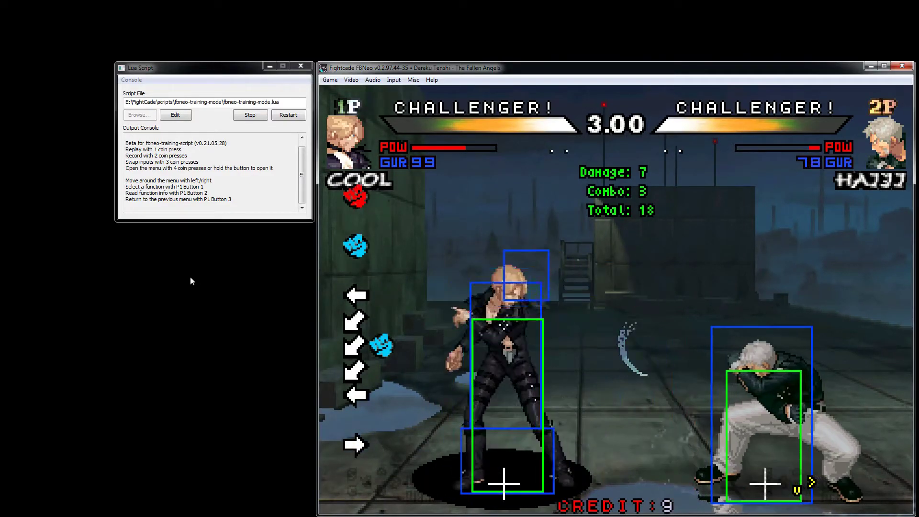
key(x)
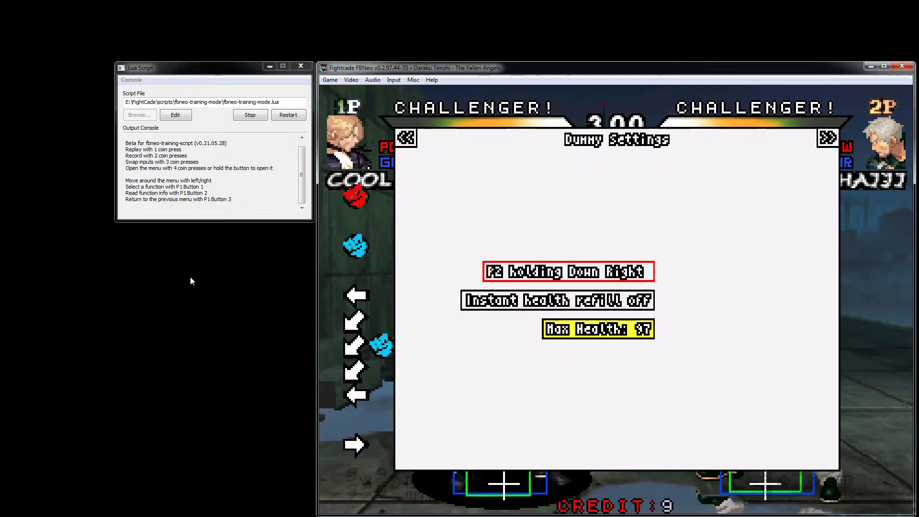
Reopen the Dummy Settings, set P2's held direction to None and turn instant health refill on.
key(5)
key(Down)
key(Up)
key(z)
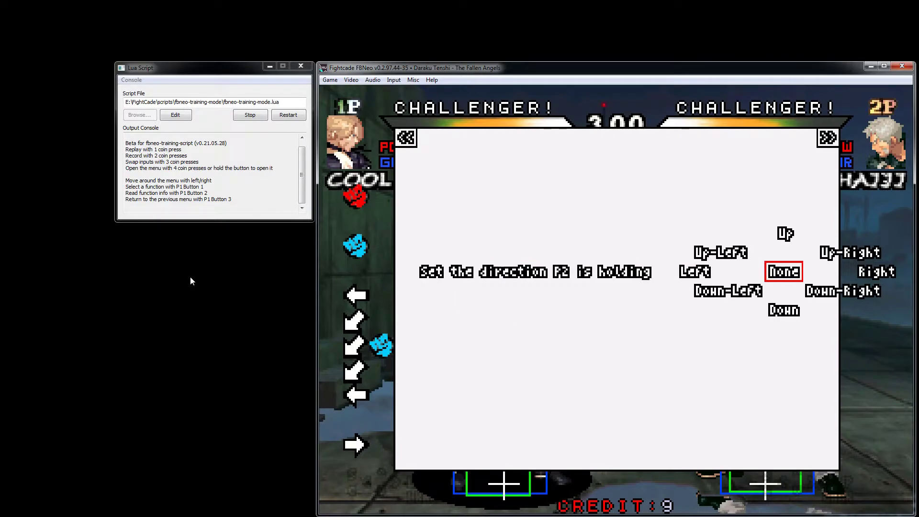
key(z)
key(Right)
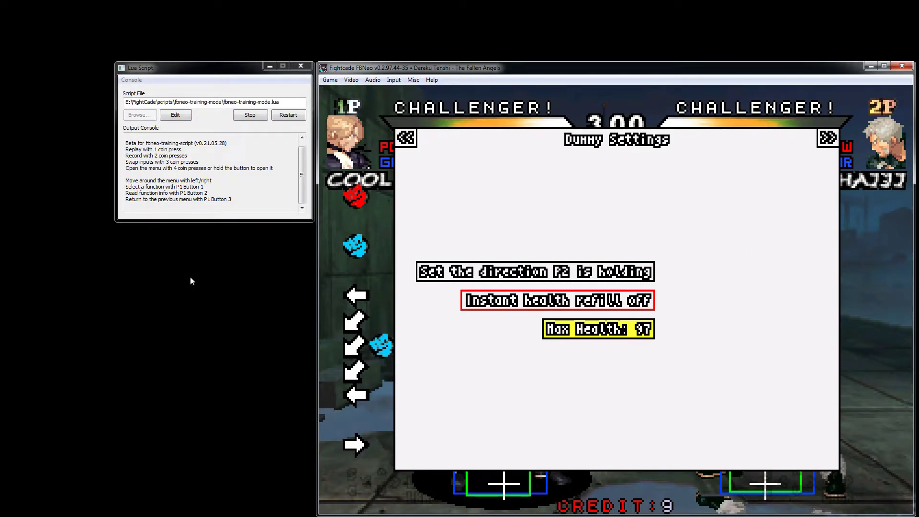
key(z)
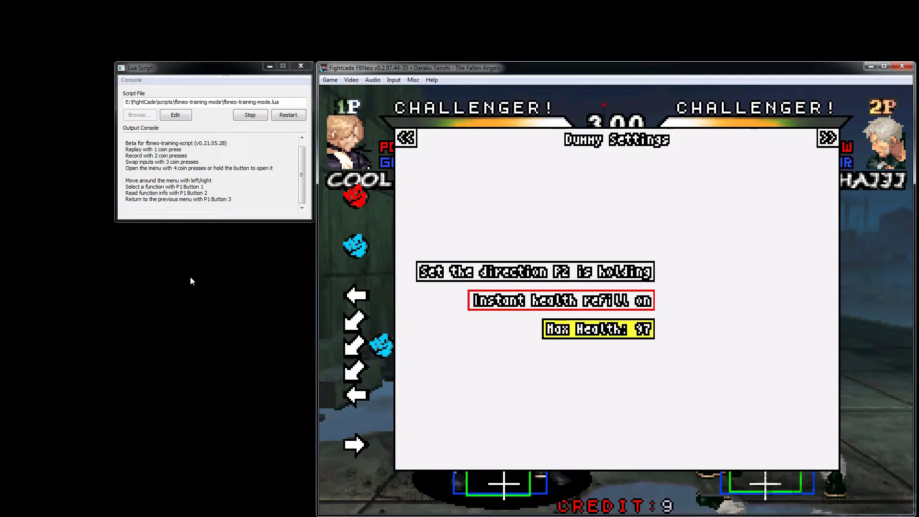
Close the training menu and hit P2 with repeated crouching attacks from P1 to test the instant health refill.
key(z)
key(z)
key(c)
key(Right)
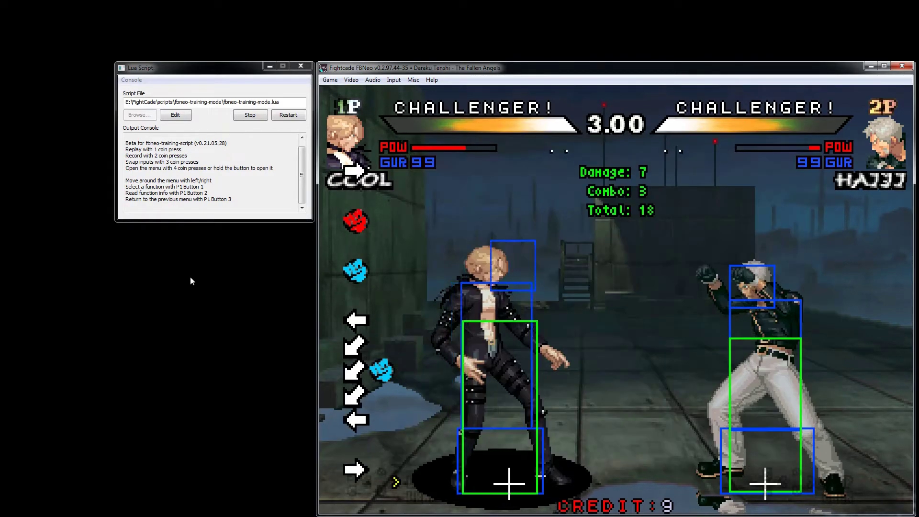
key(Down)
key(z)
key(z)
key(z)
key(z)
key(z)
key(z)
key(z)
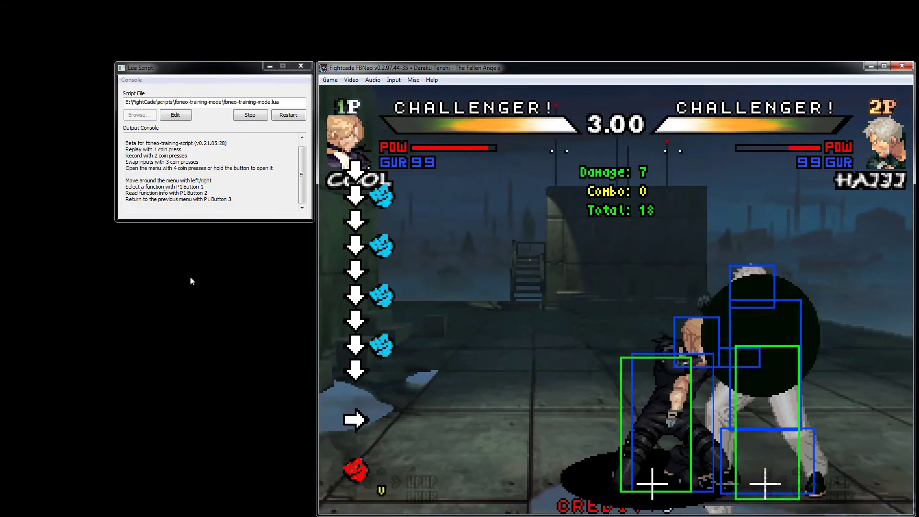
key(Right)
key(Down)
key(z)
key(z)
key(z)
key(z)
key(z)
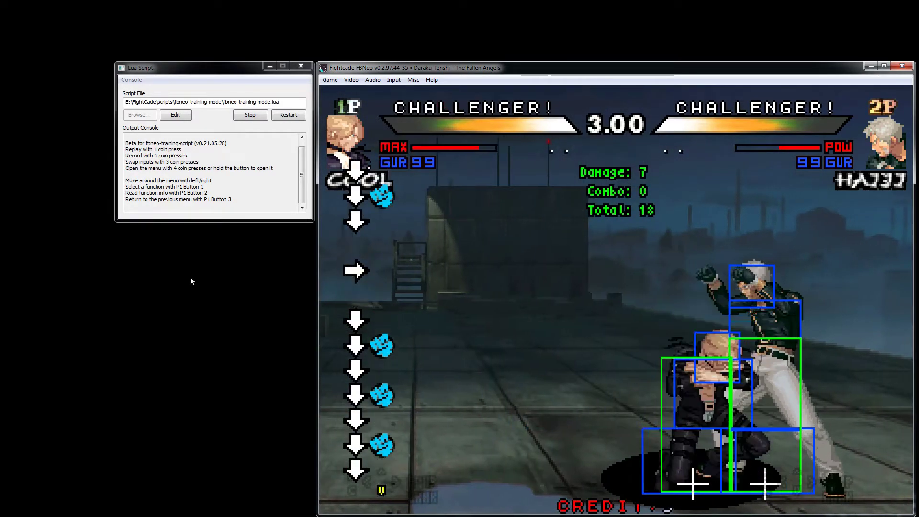
key(Left)
Reopen the Dummy Settings and lower Max Health to 18.
key(5)
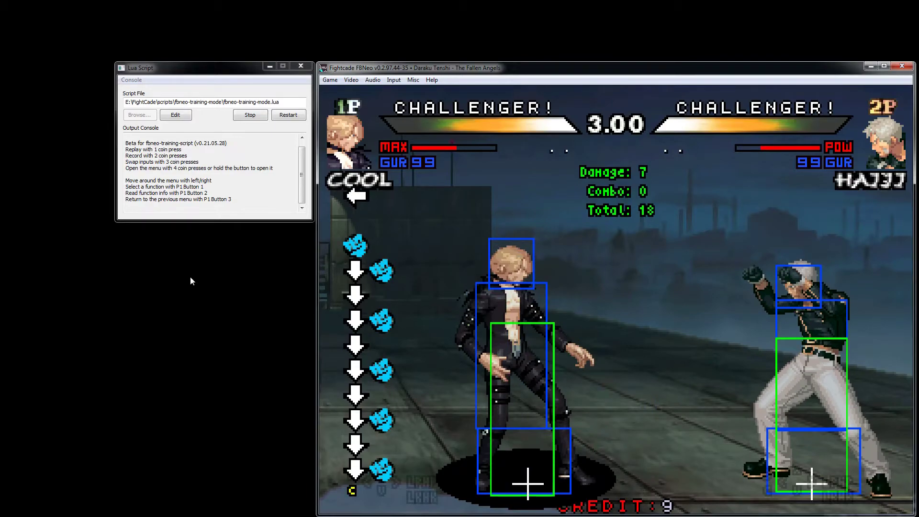
key(Down)
key(z)
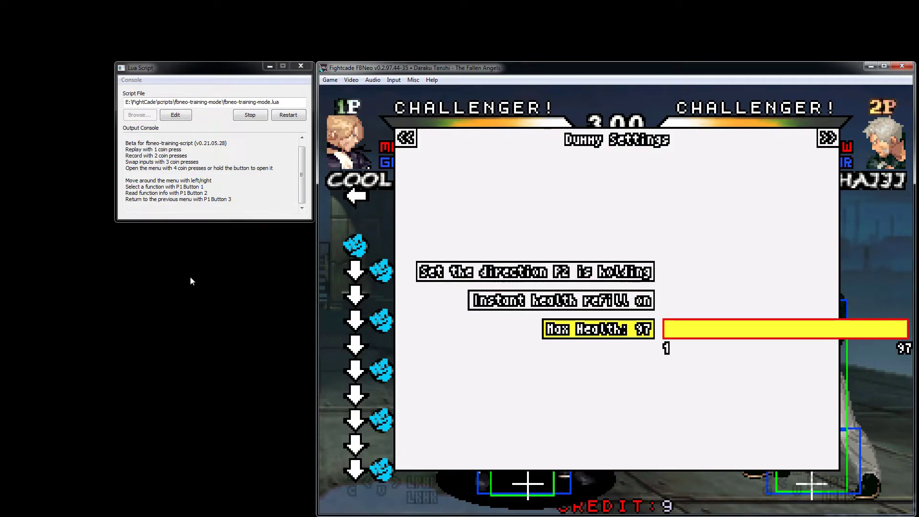
key(Left)
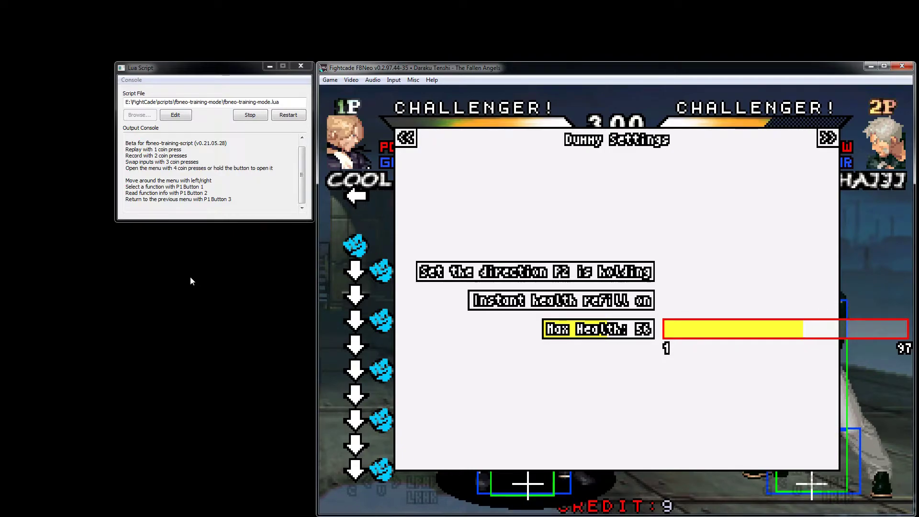
key(Left)
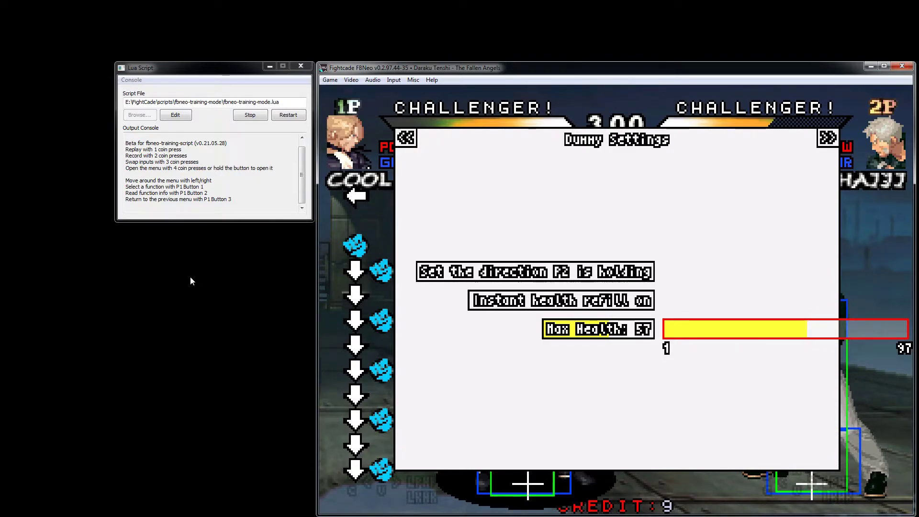
key(Left)
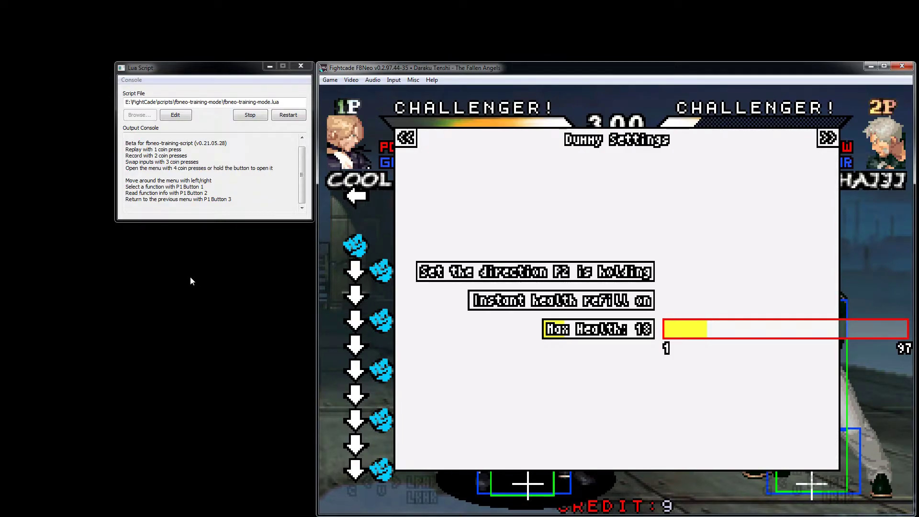
Raise the dummy's Max Health to 23.
key(Right)
key(Right)
key(Right)
key(Right)
key(Right)
key(Right)
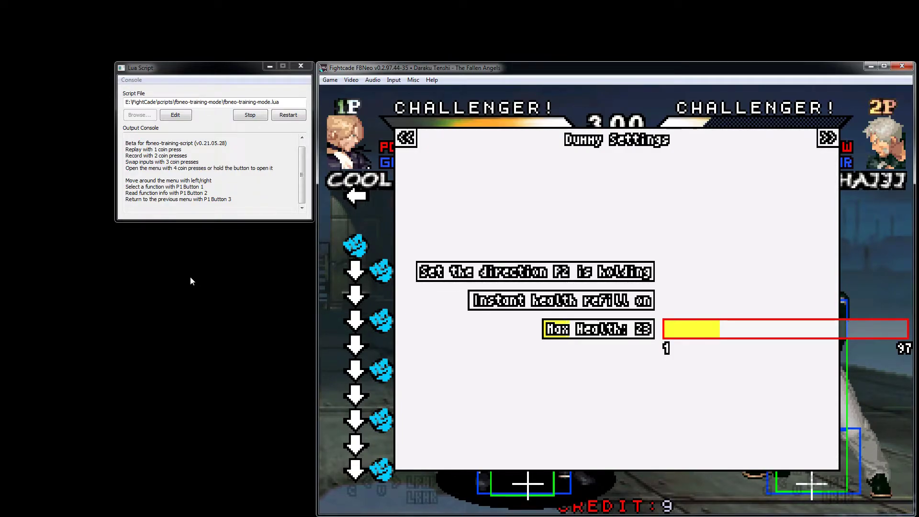
Lower the dummy's Max Health to the minimum of 1.
key(Left)
key(Left)
key(Left)
key(Left)
key(Left)
key(Left)
key(Left)
key(Left)
key(Left)
key(Left)
key(Left)
key(Left)
key(Left)
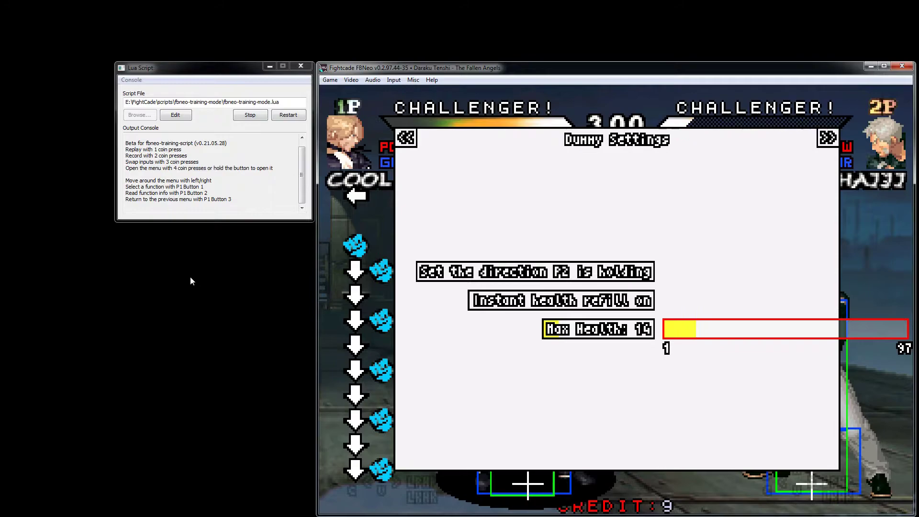
key(Left)
key(Left)
key(Left)
key(Left)
key(Left)
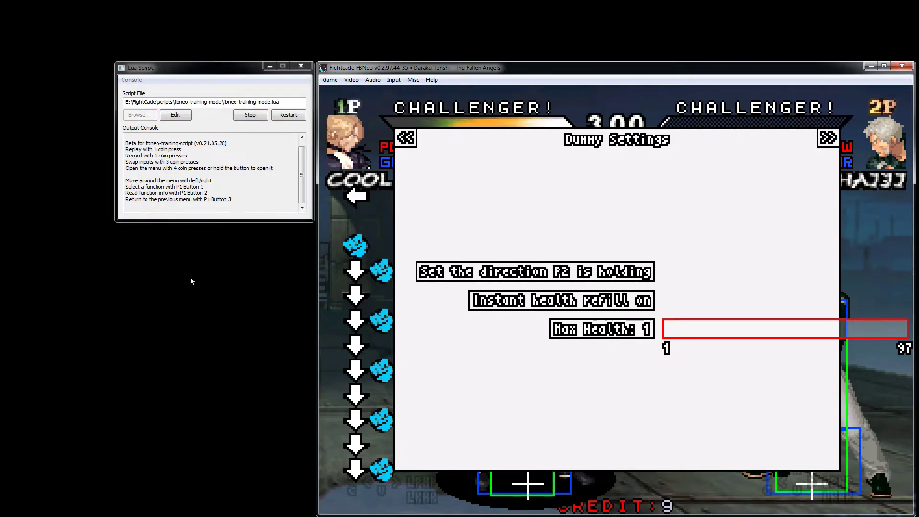
Set Max Health to 97 and go to the Recording Menu page.
key(Left)
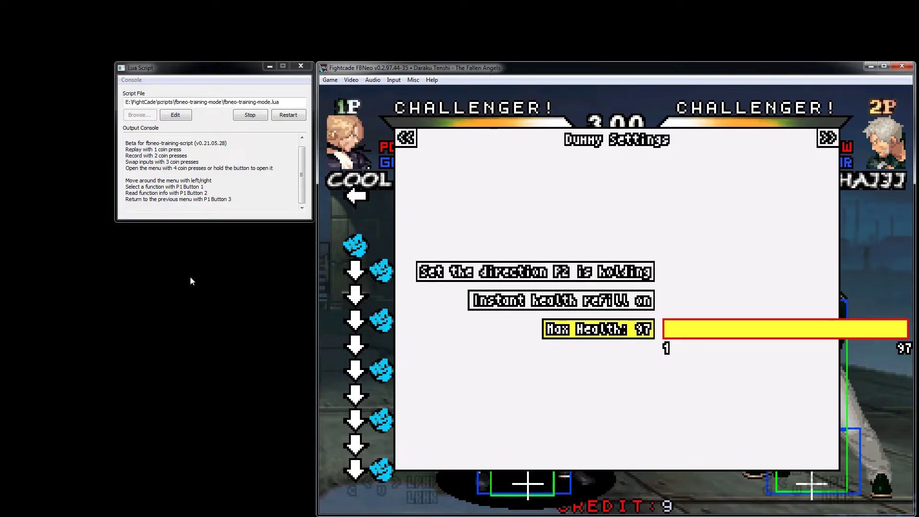
key(z)
key(Right)
key(Right)
key(z)
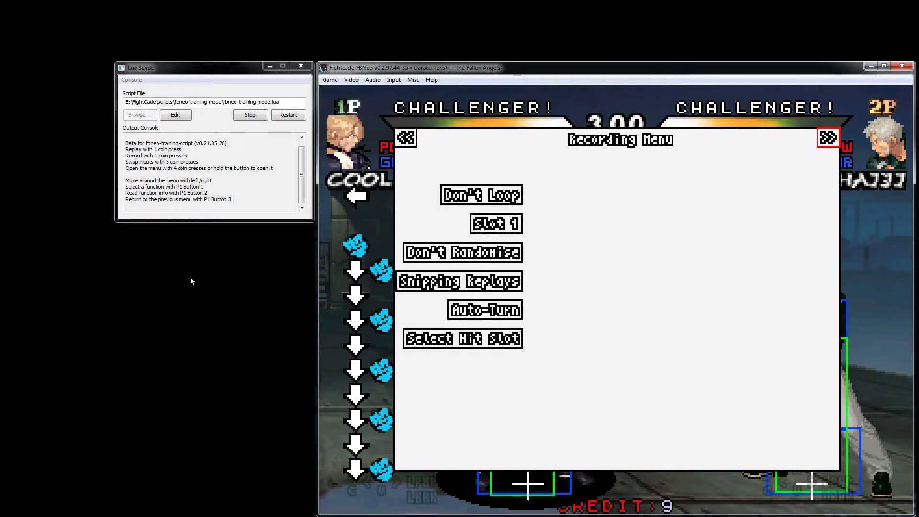
Show the function info and read the descriptions of the Recording Menu options from Don't Loop to Select Hit Slot.
key(Down)
key(Down)
key(Up)
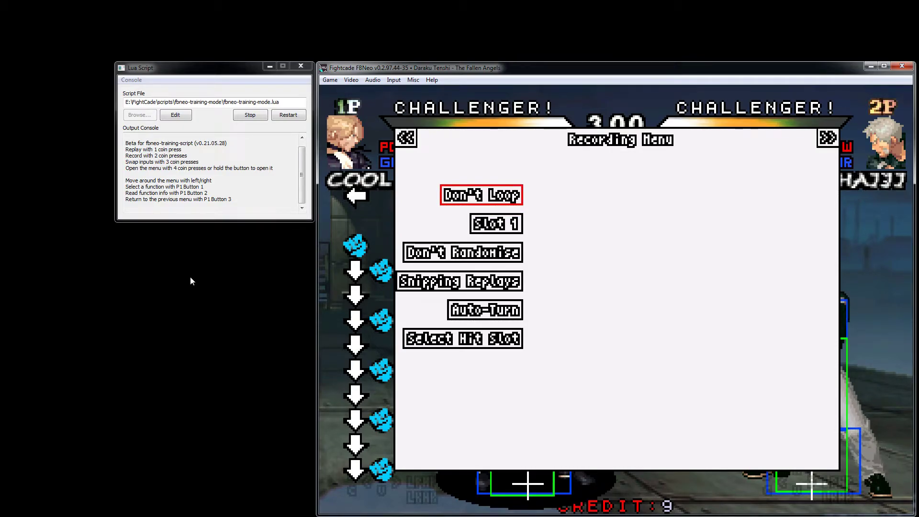
key(x)
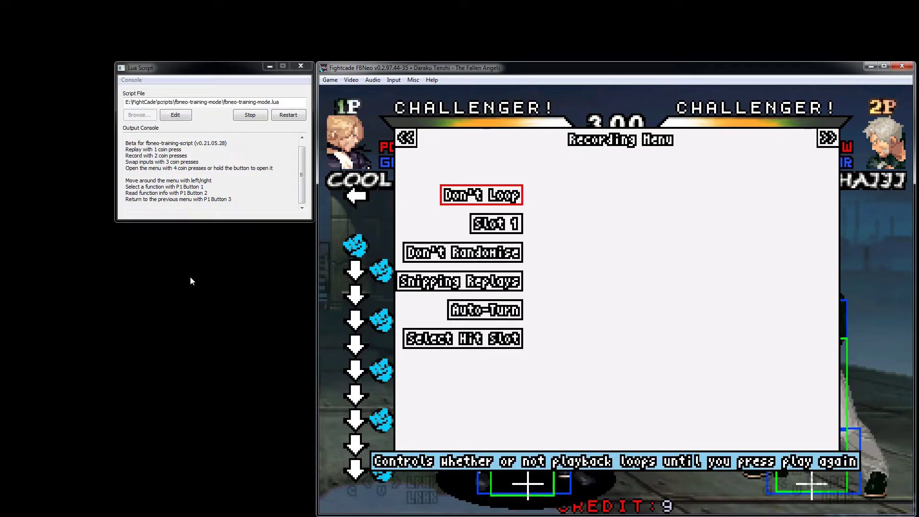
key(Down)
key(Down)
key(Down)
key(Down)
key(Down)
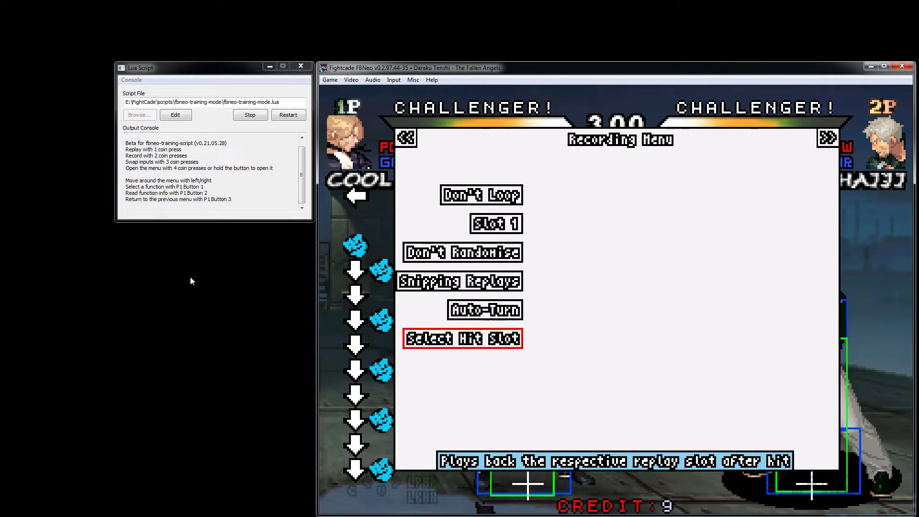
key(Up)
key(Up)
key(Up)
key(Up)
key(Up)
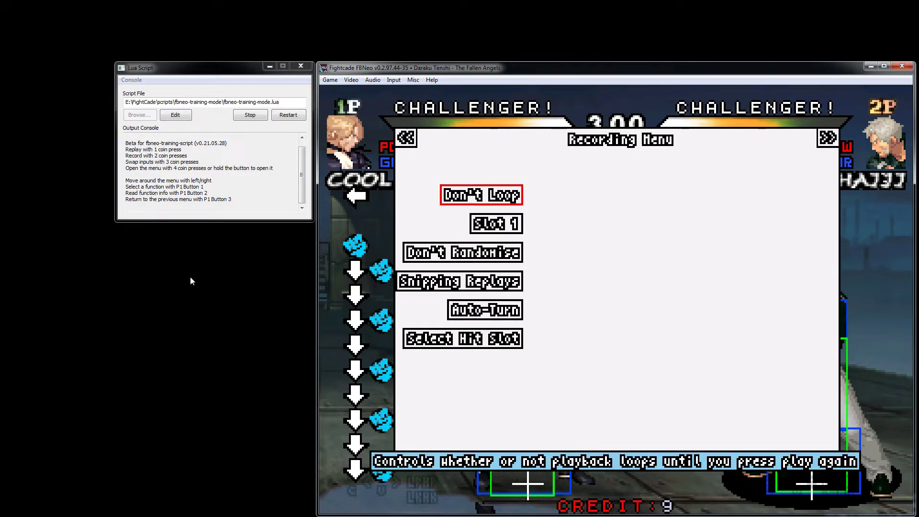
key(Down)
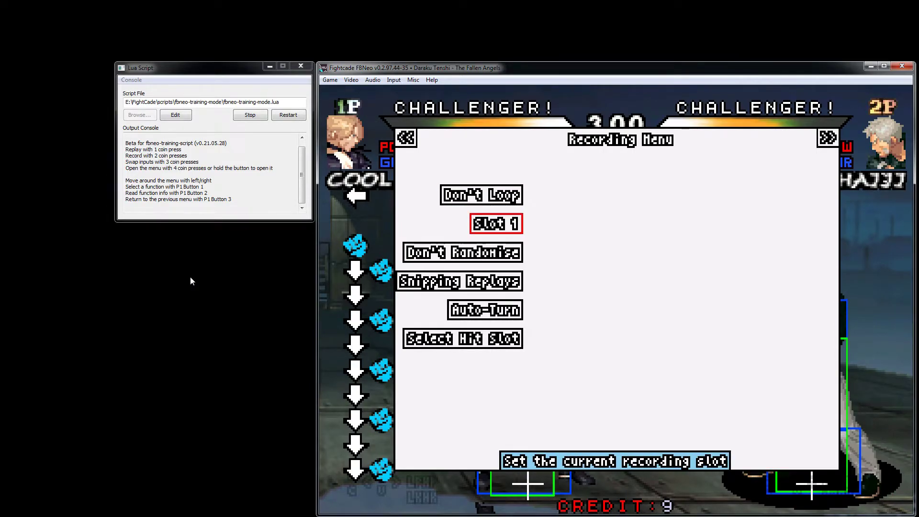
key(Up)
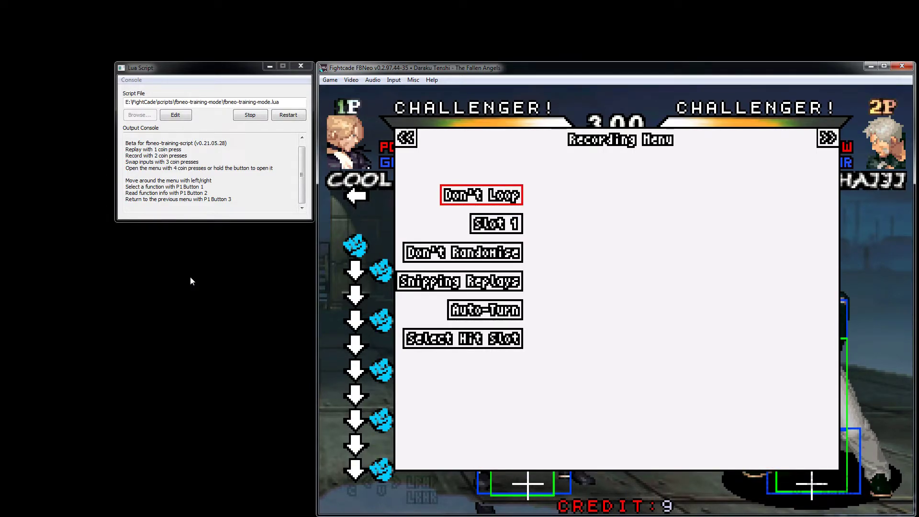
Turn playback looping on, close the training menu and play the slot 1 recording in a loop.
key(z)
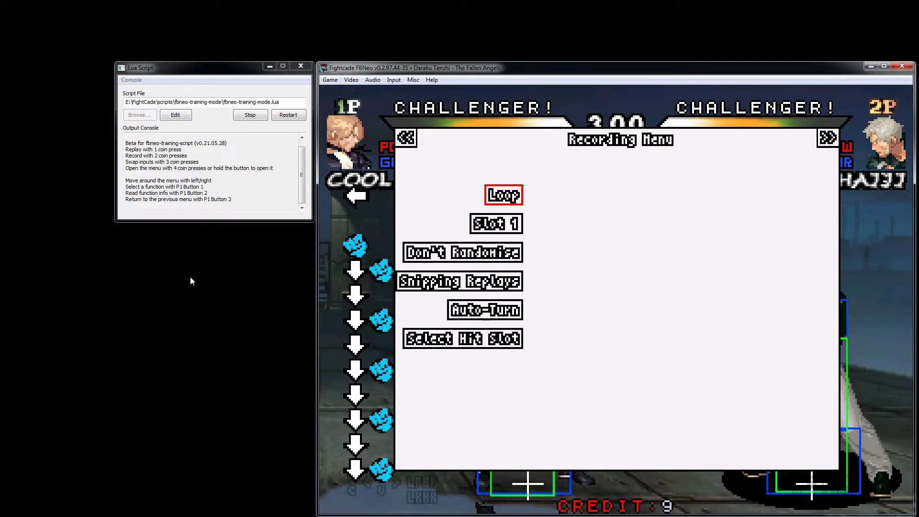
key(c)
key(Left)
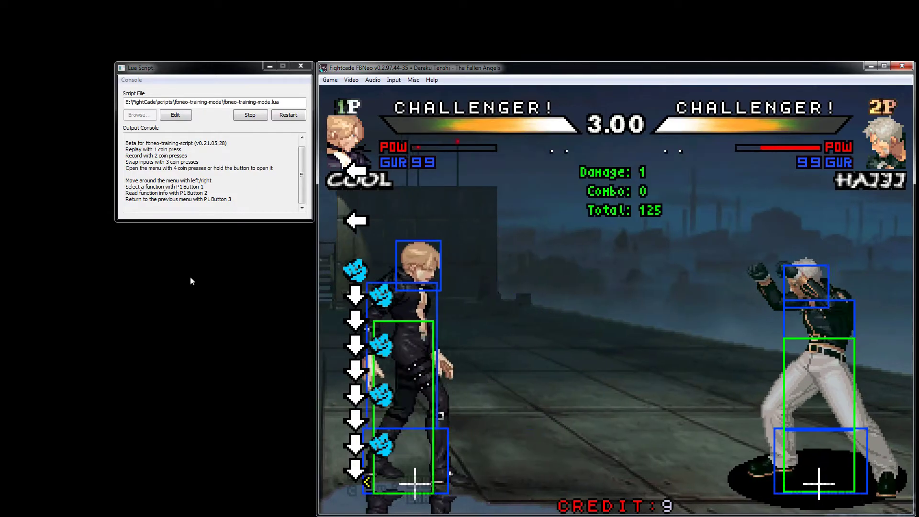
key(5)
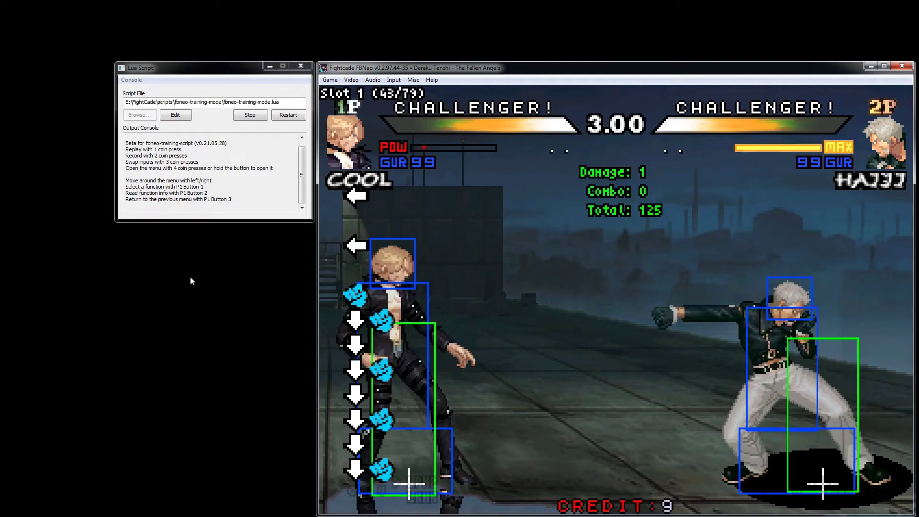
key(5)
Reopen the Recording Menu and set playback to Don't Loop.
key(Right)
key(5)
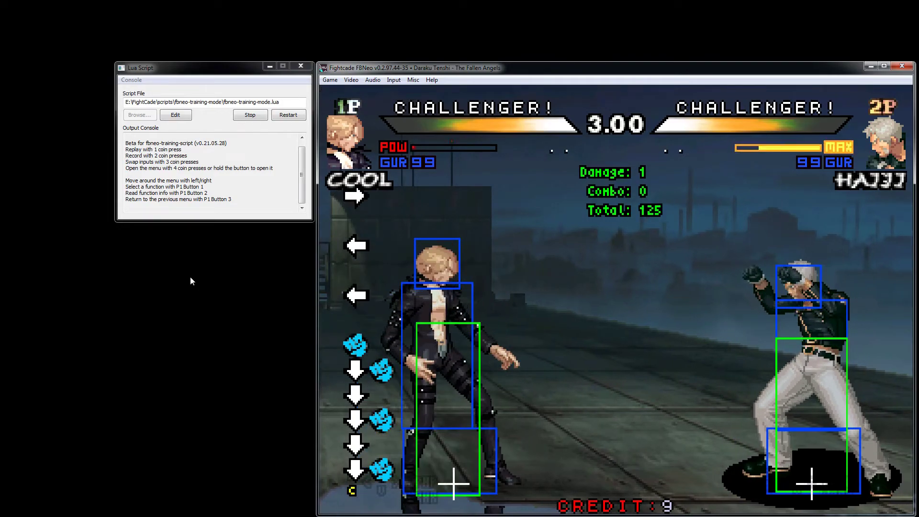
key(z)
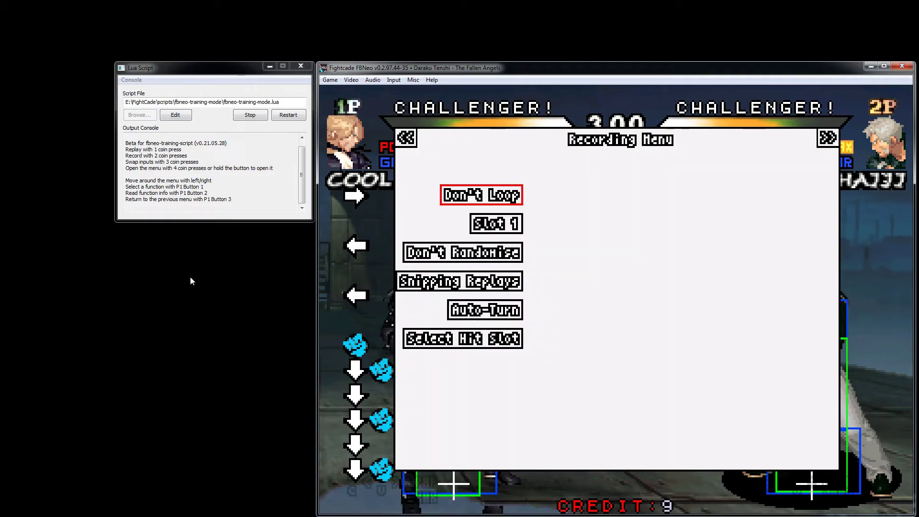
Go through recording slots 1 to 5 and set the current recording slot to 2.
key(Down)
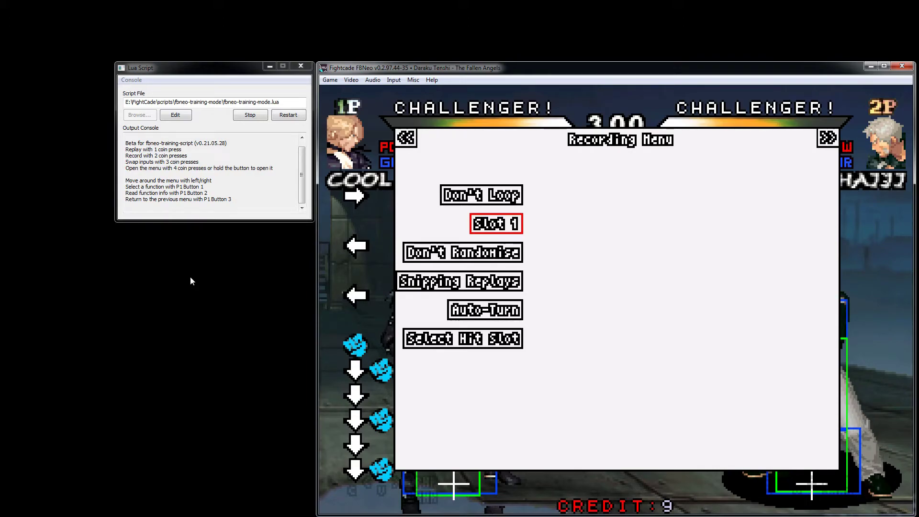
key(Up)
key(Down)
key(z)
key(Down)
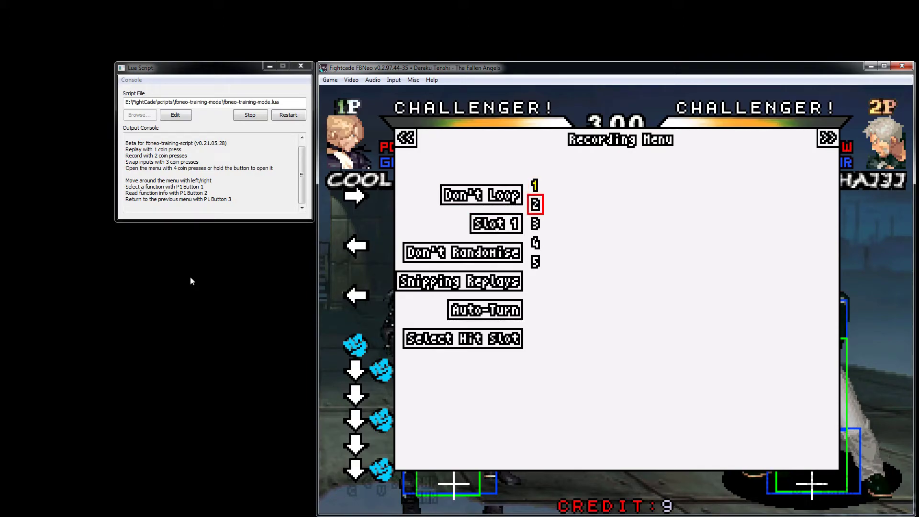
key(Down)
key(Up)
key(Up)
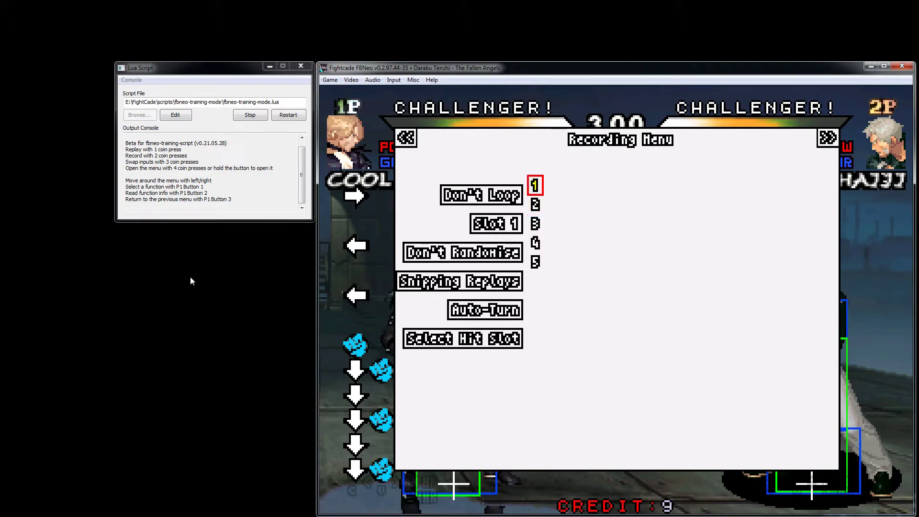
key(Down)
key(Down)
key(Down)
key(Down)
key(Up)
key(Up)
key(Up)
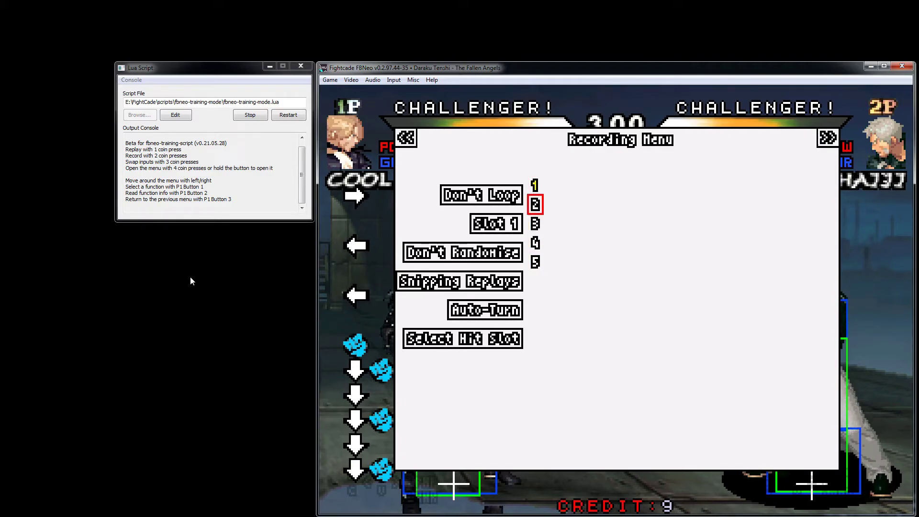
key(Up)
key(Down)
key(Up)
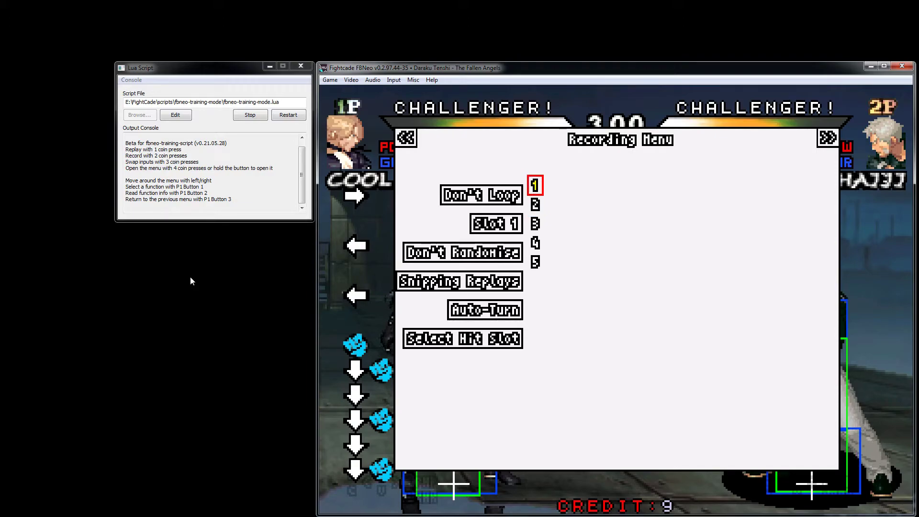
key(Down)
key(Return)
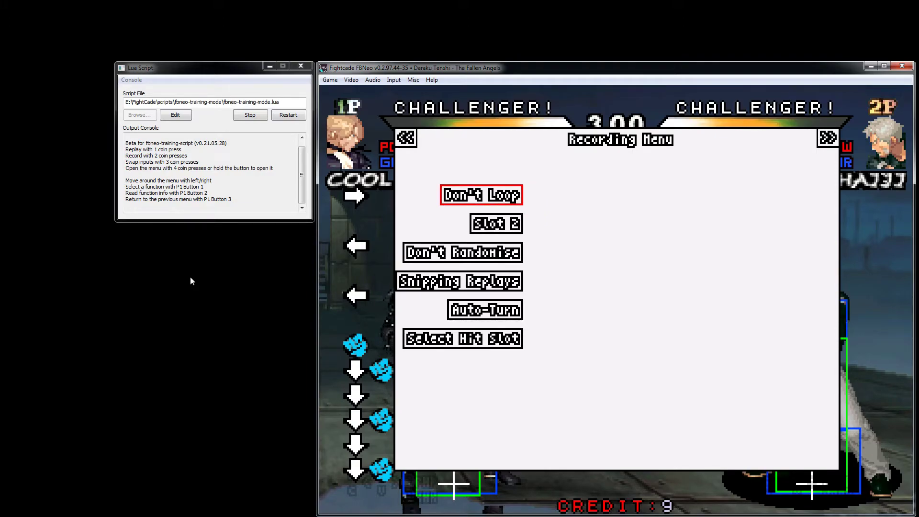
key(Down)
key(Return)
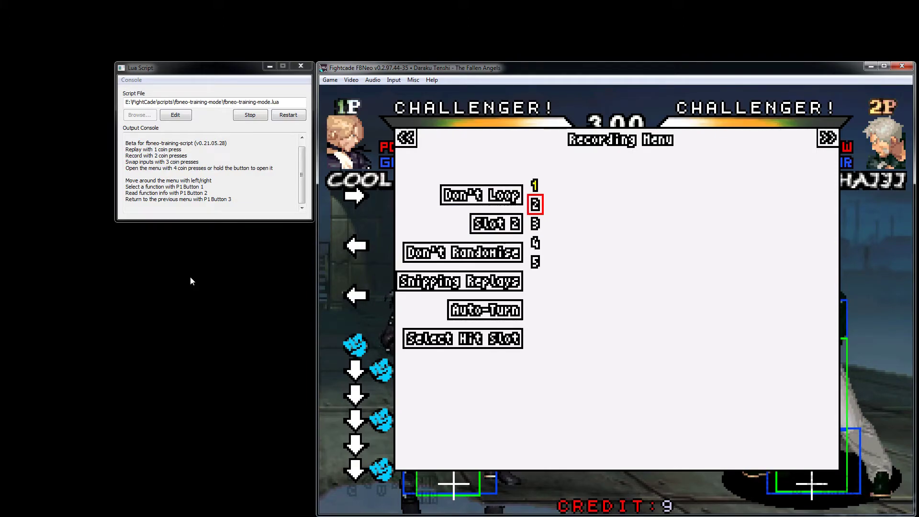
key(Return)
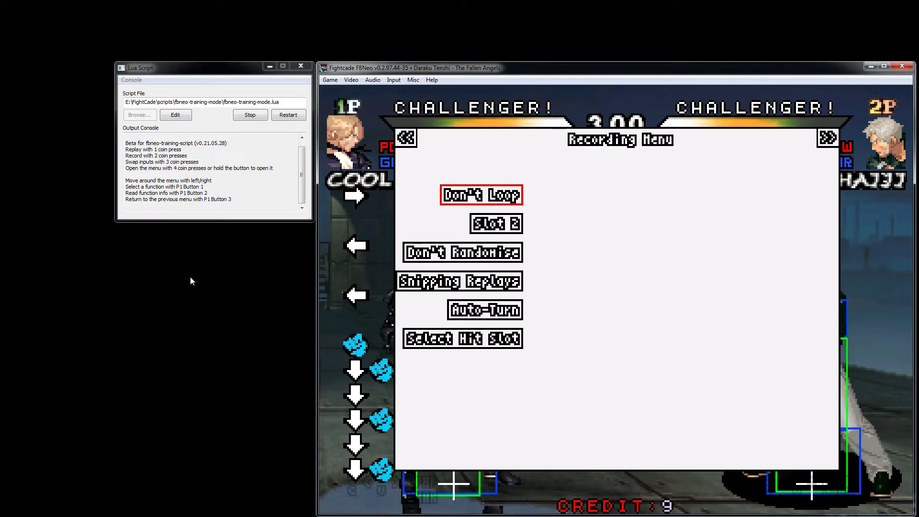
Close the training menu, record a P2 attack into slot 2 and play it back.
key(c)
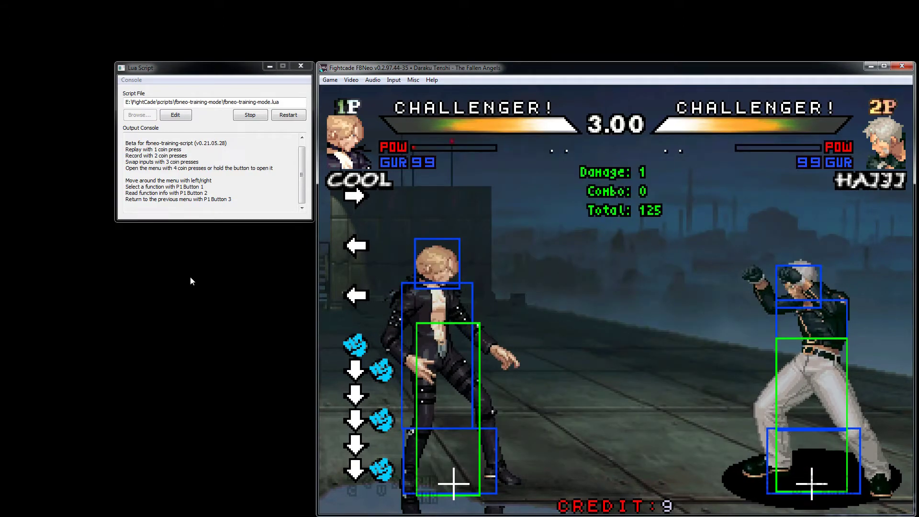
key(5)
key(c)
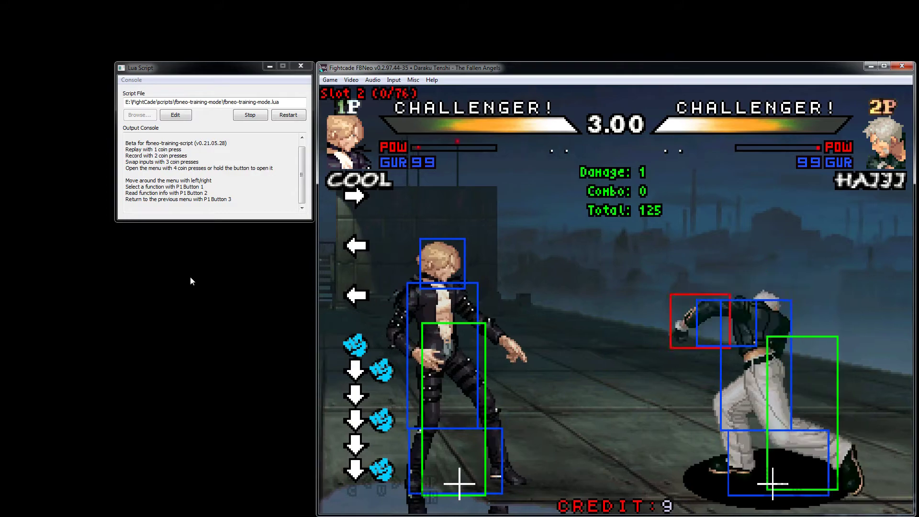
key(5)
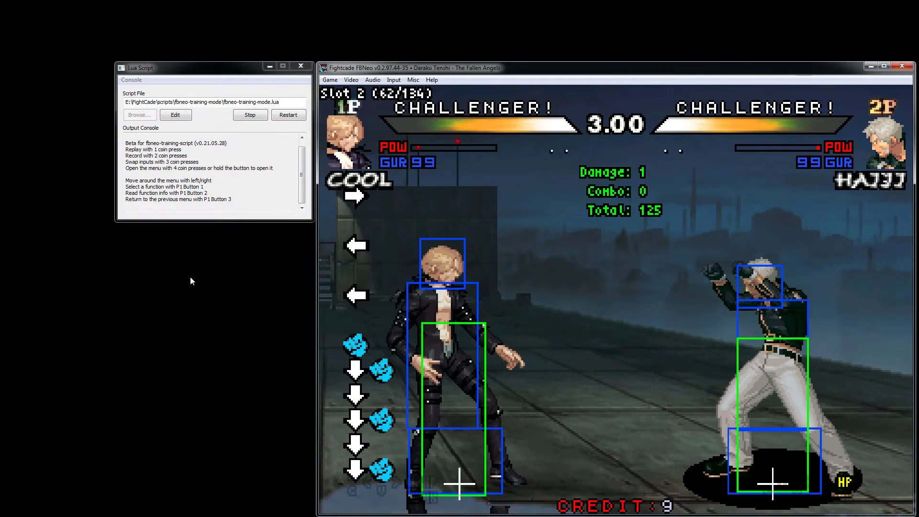
Turn randomised playback on in the Recording Menu, close the menu and play back randomly chosen recordings.
key(5)
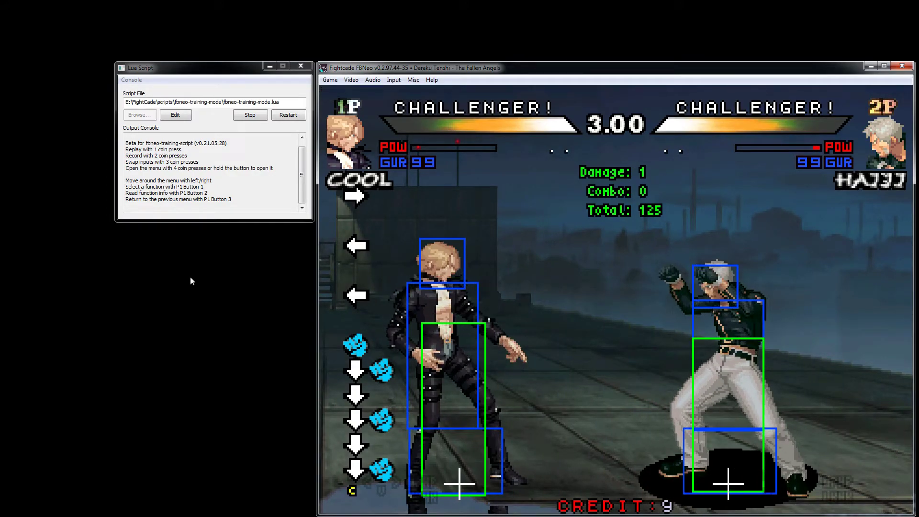
key(Down)
key(Down)
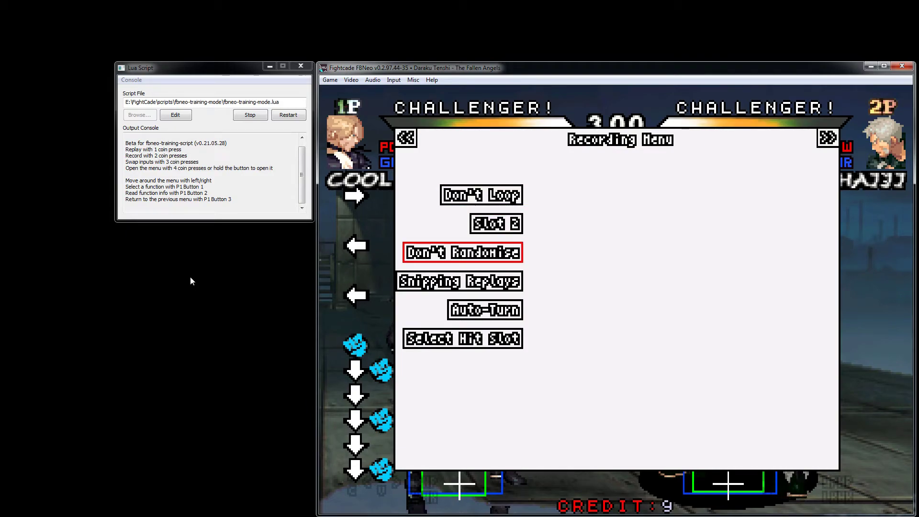
key(c)
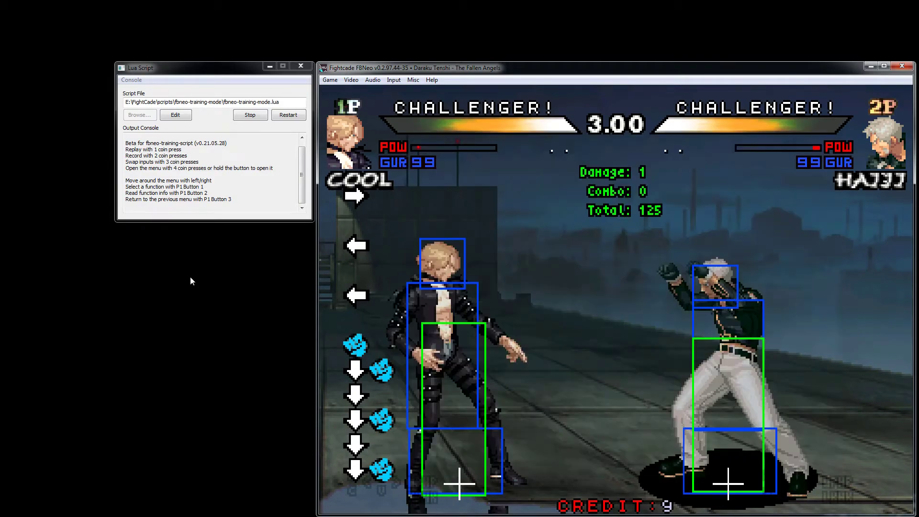
key(Left)
key(Right)
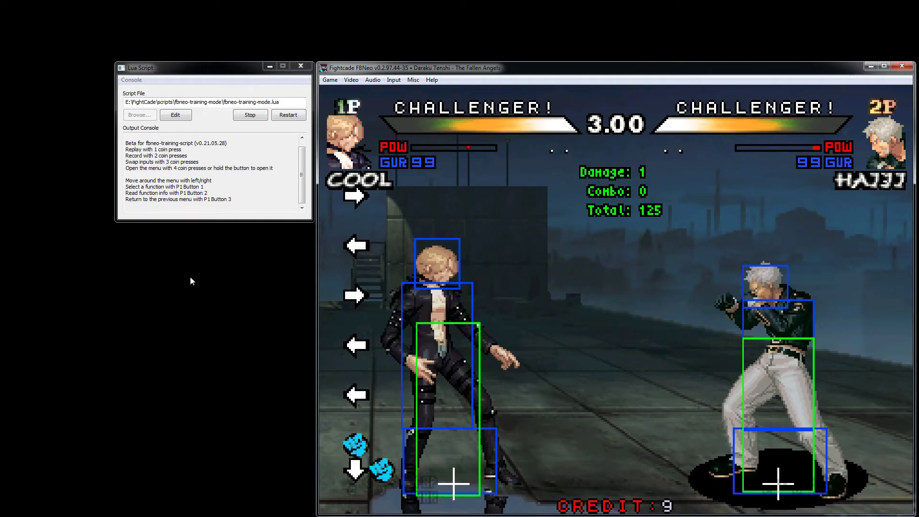
key(5)
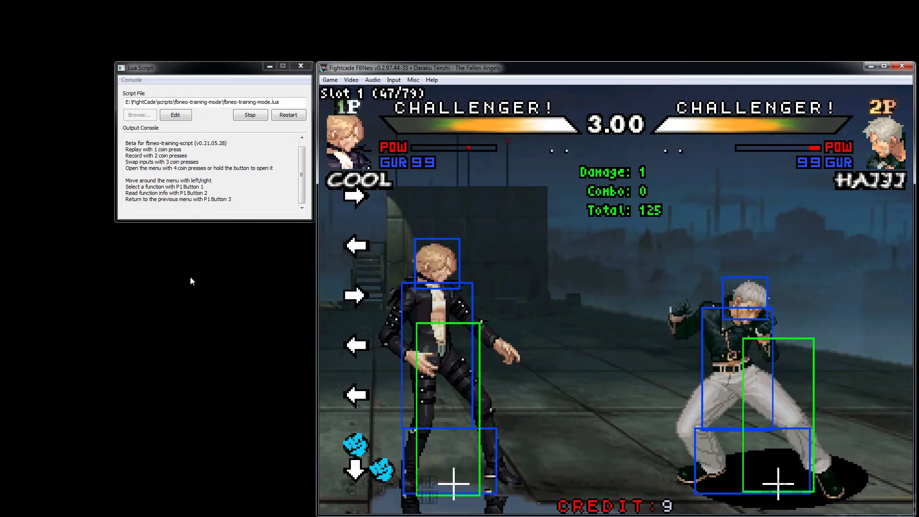
key(5)
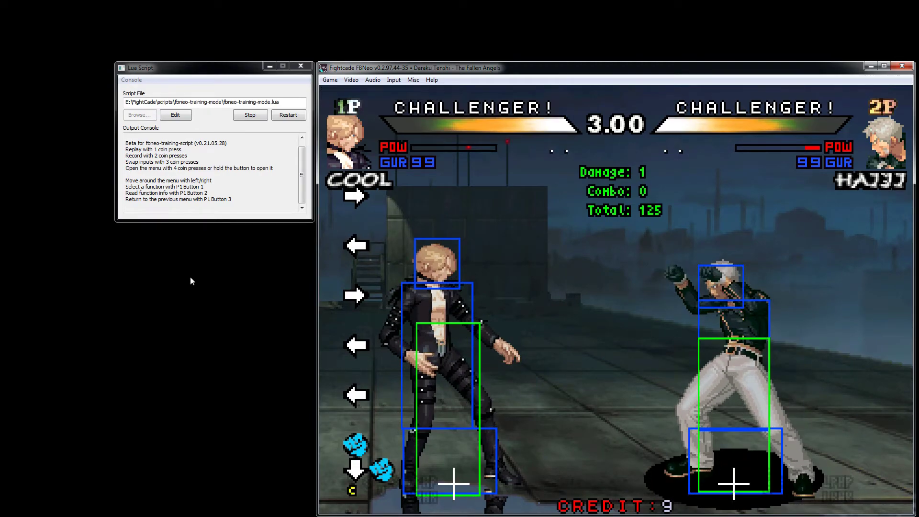
Reopen the Recording Menu, set playback to Don't Randomise and replay snipping to Skip start, and close the menu.
key(5)
key(z)
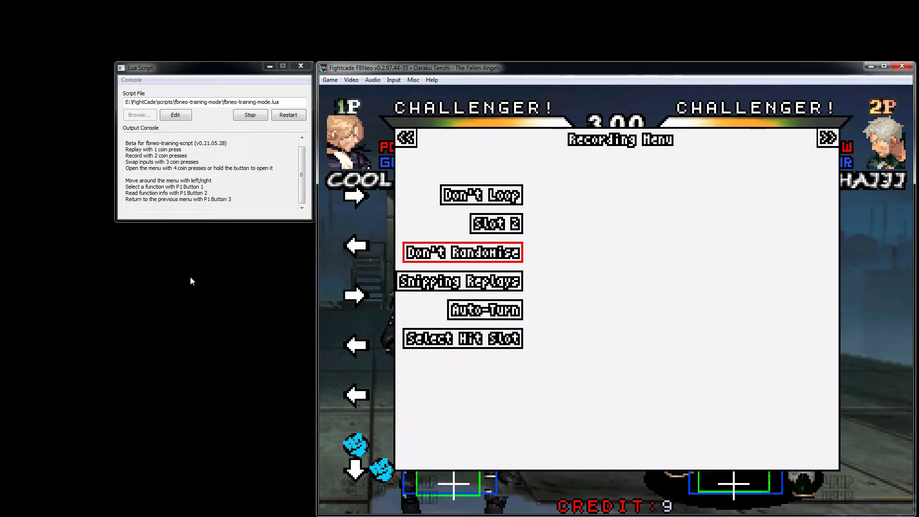
key(Down)
key(z)
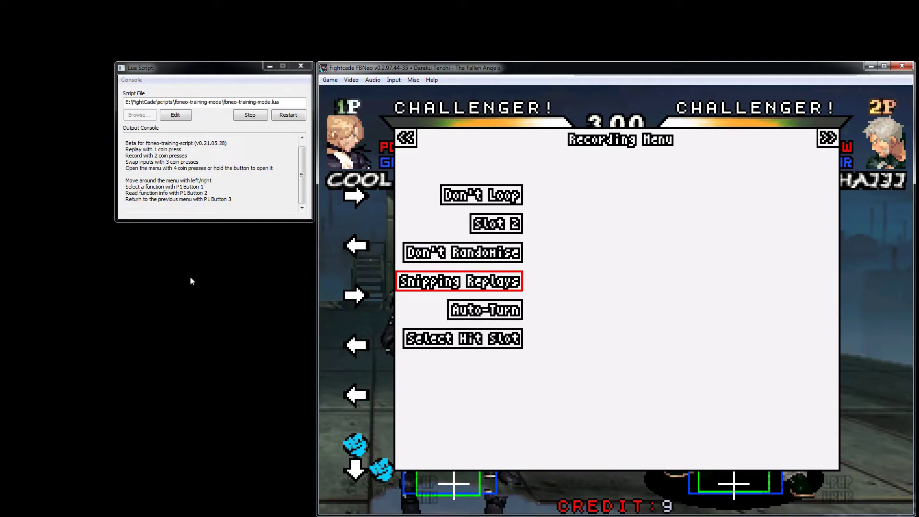
key(x)
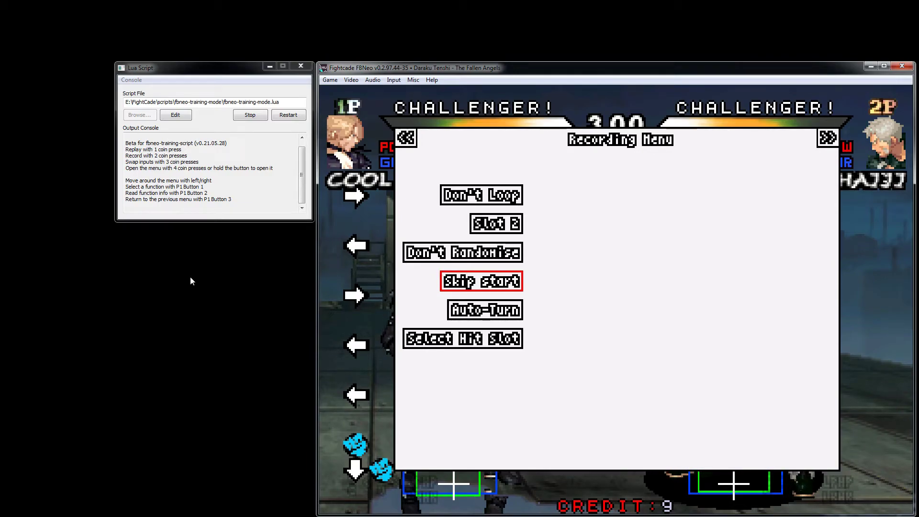
key(c)
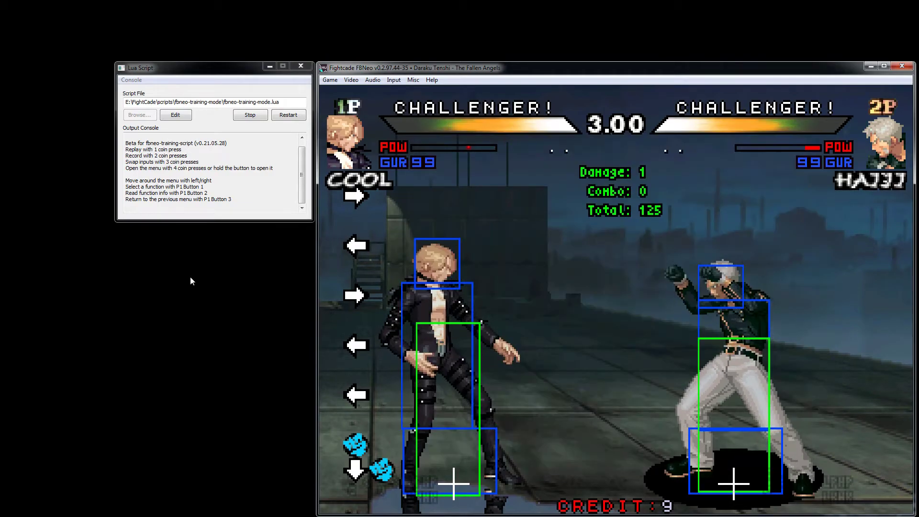
Reposition P1, record a new P2 sequence into slot 2 and play it back.
key(Left)
key(Right)
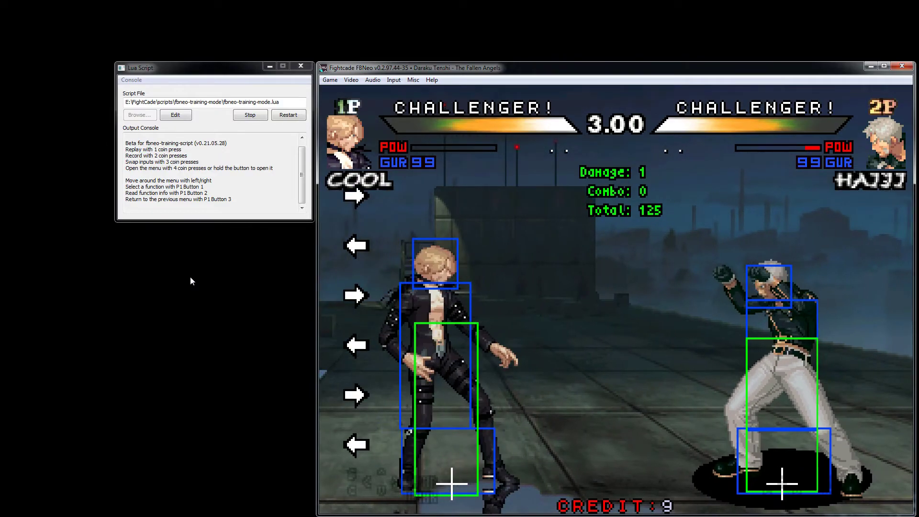
key(5)
key(5)
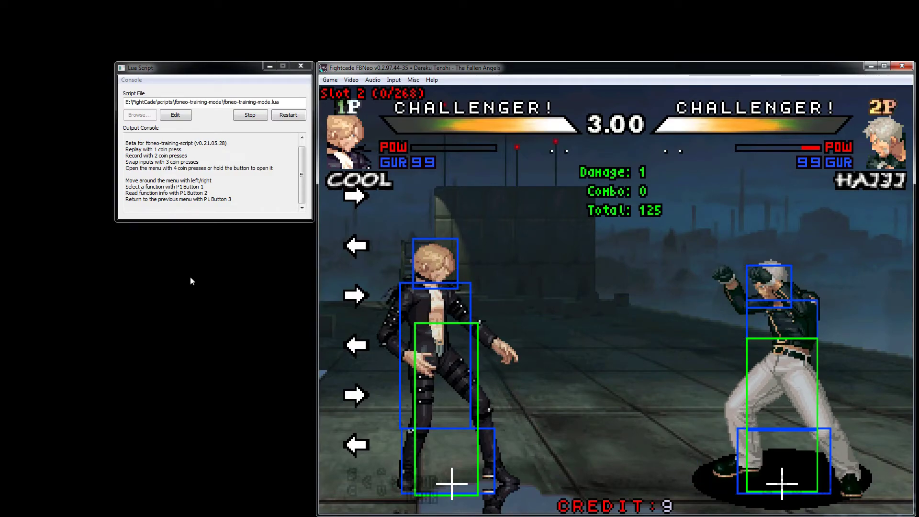
key(5)
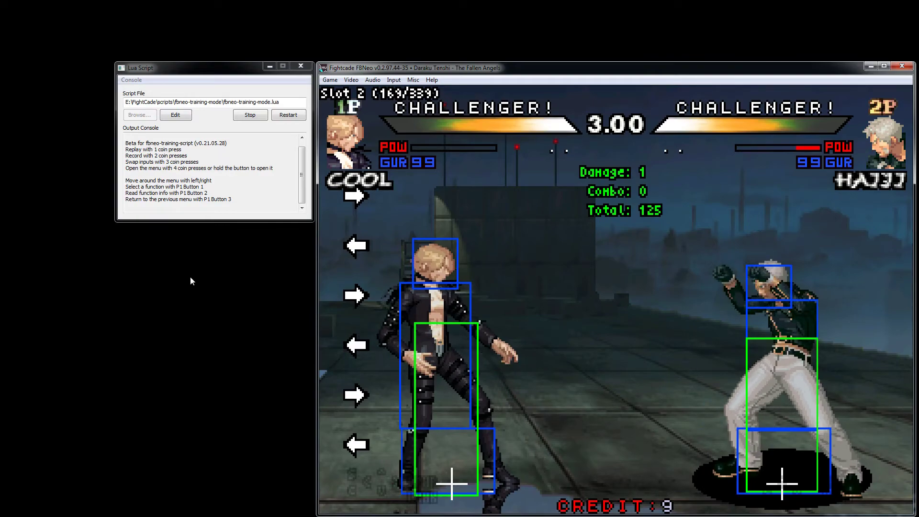
Set replay snipping to Skip start & end, play the slot 2 recording again and return to the Recording Menu.
key(5)
key(5)
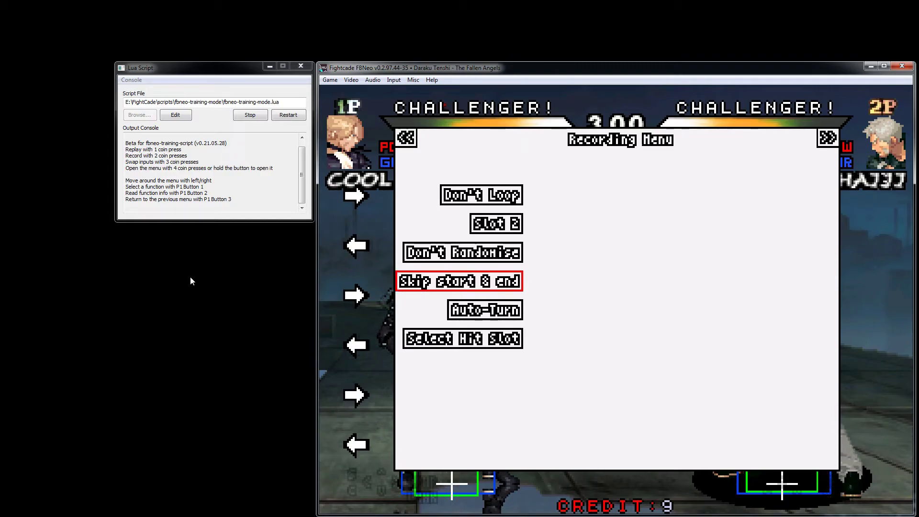
key(5)
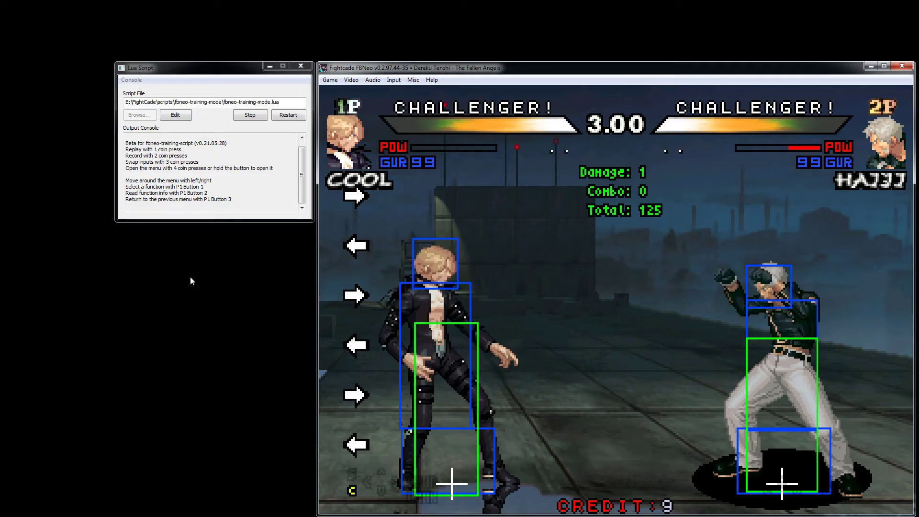
key(5)
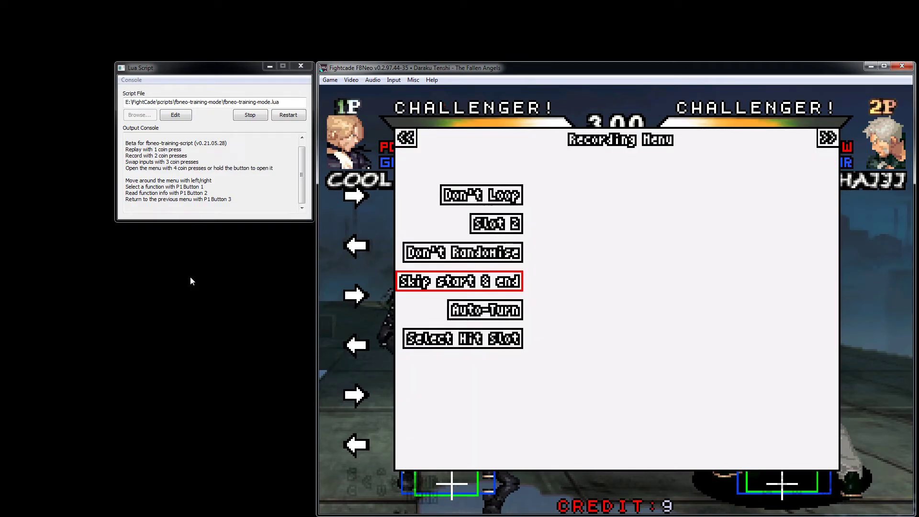
Set replay snipping back to Snipping Replays, switch to Don't Auto-Turn and close the menu.
key(z)
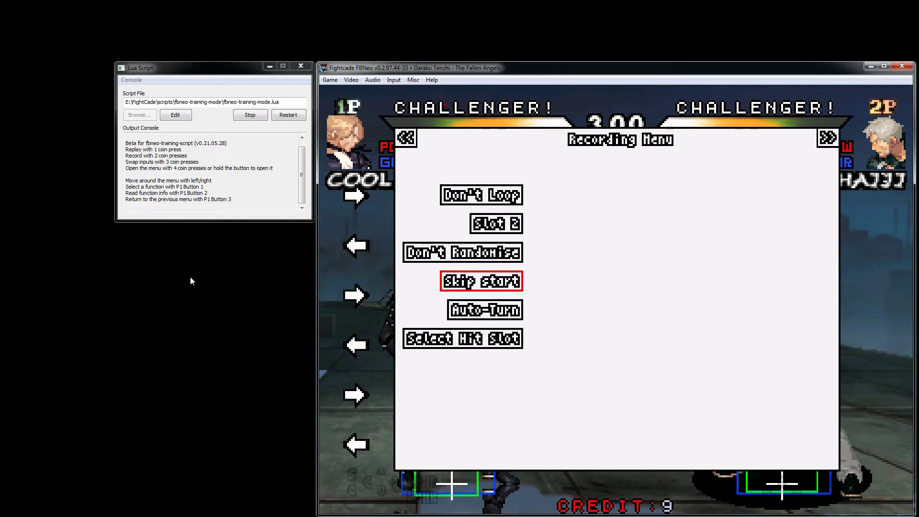
key(Down)
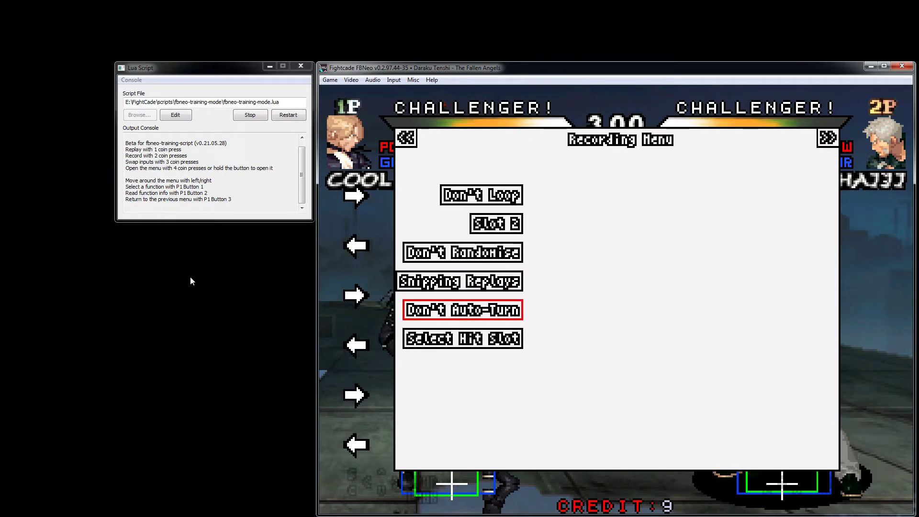
key(c)
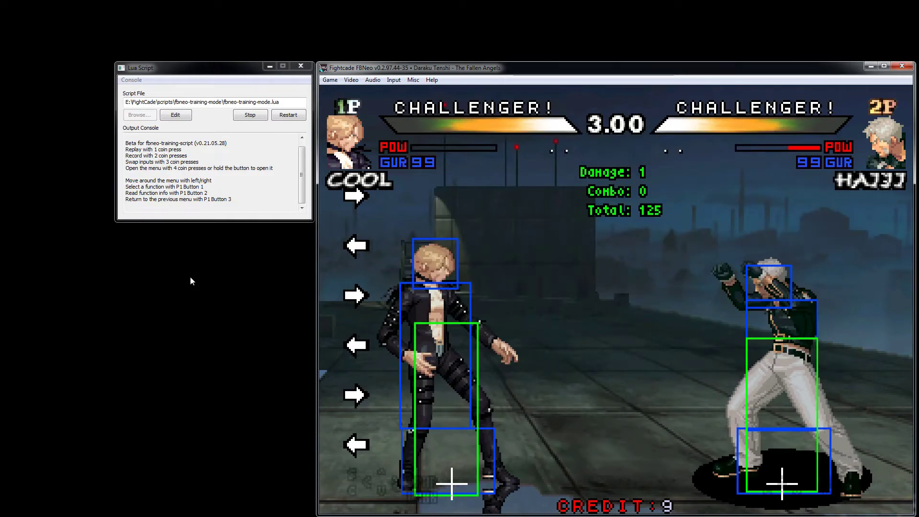
Record P2 moving toward P1 into slot 2, then jump P1 to the other side and play the recording back.
key(5)
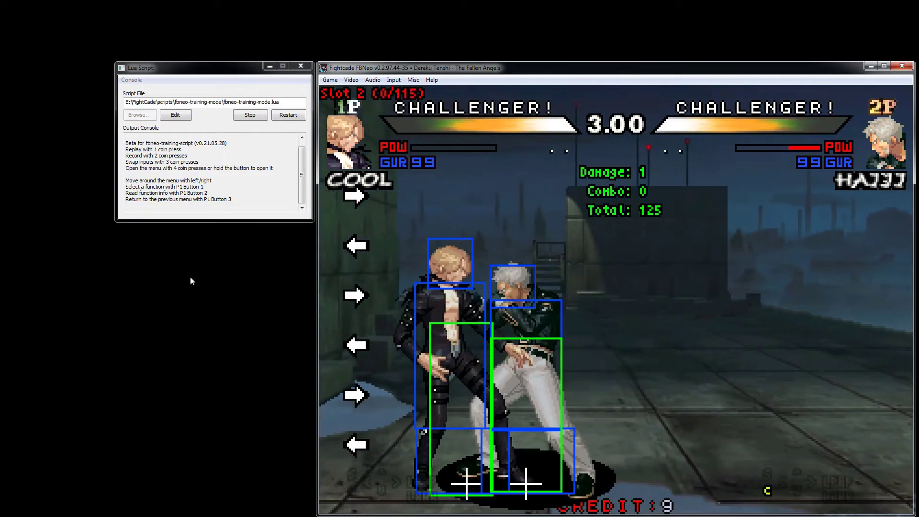
key(5)
key(Up+Right)
key(Right)
key(Left)
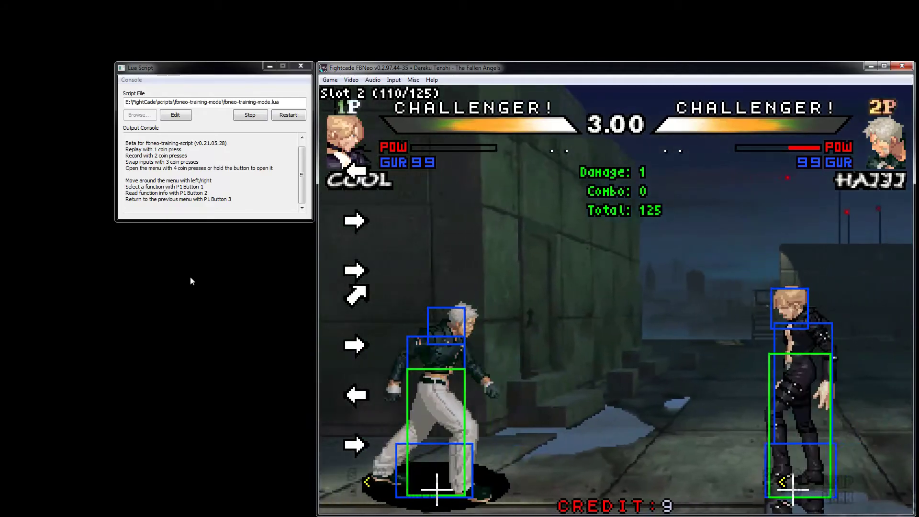
key(Up+Left)
key(Right)
key(Right)
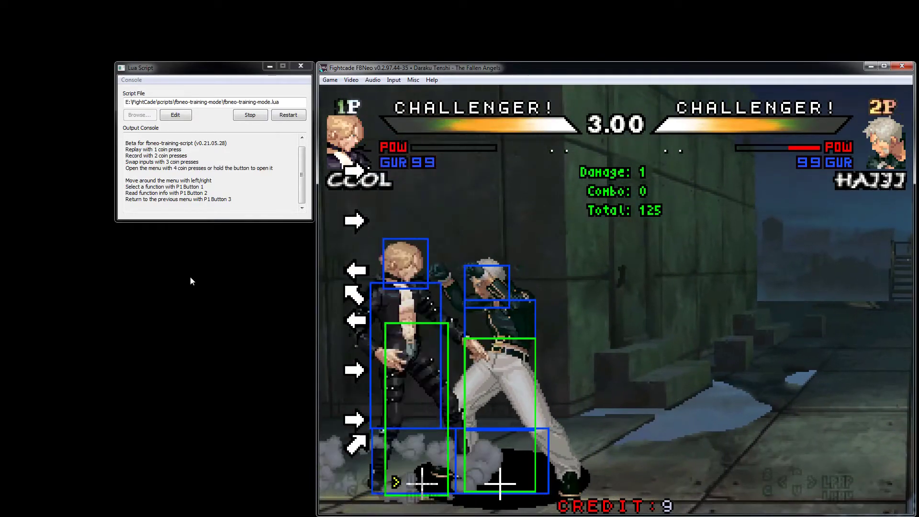
Reopen the Recording Menu, turn Auto-Turn on, choose slot 1 as the hit slot and close the menu.
key(5)
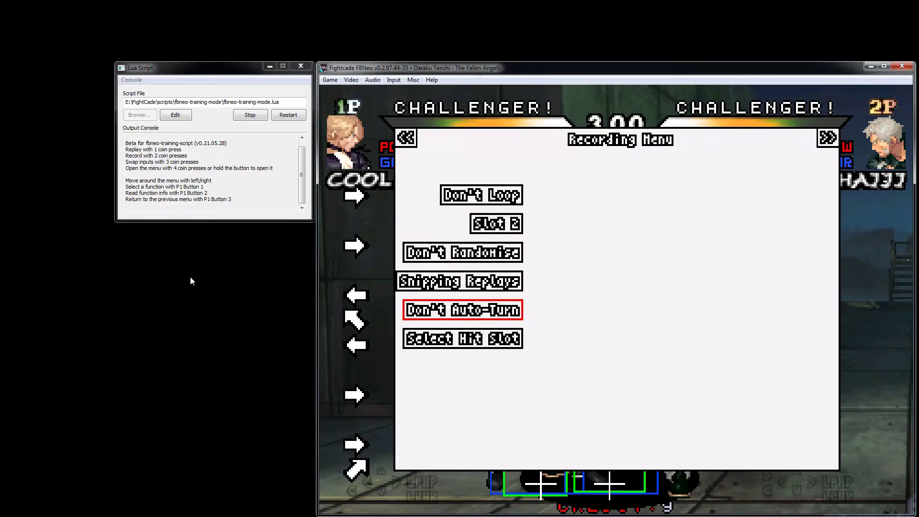
key(z)
key(Down)
key(z)
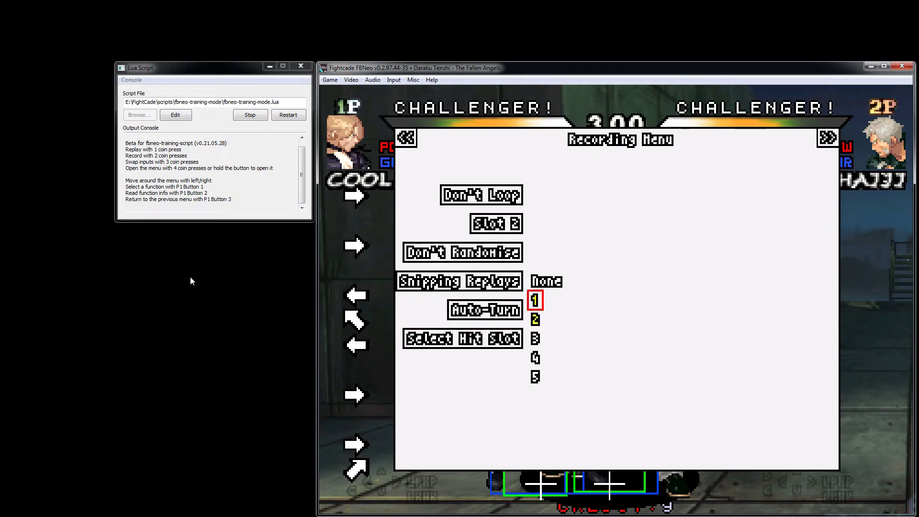
key(z)
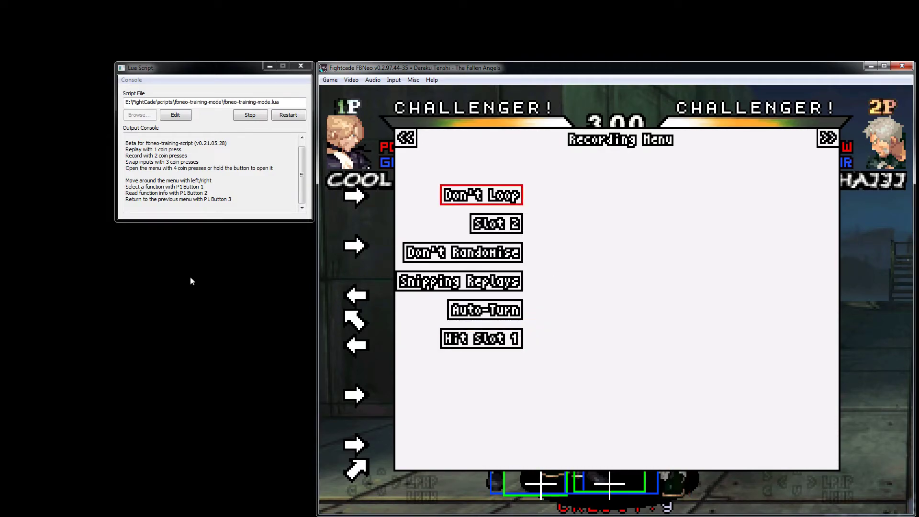
key(5)
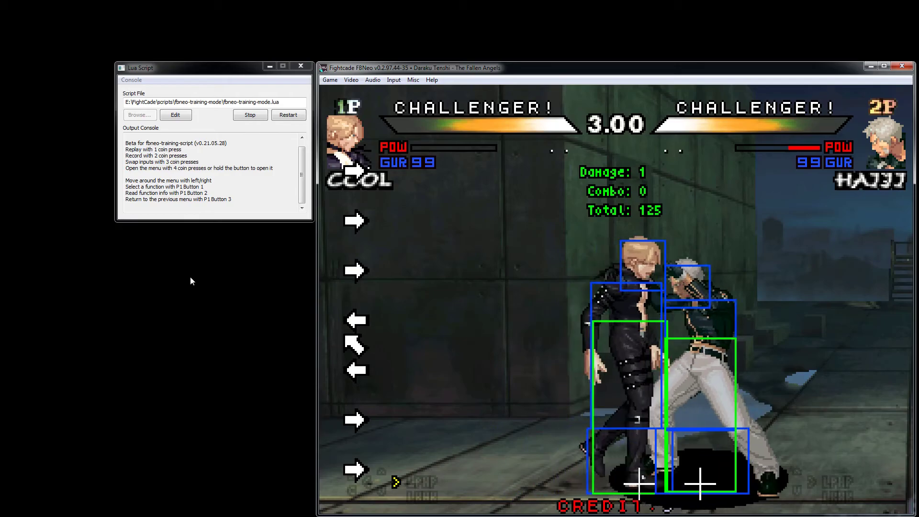
Walk P1 toward P2 and attack P2 repeatedly to try out the hit slot.
key(Right)
key(z)
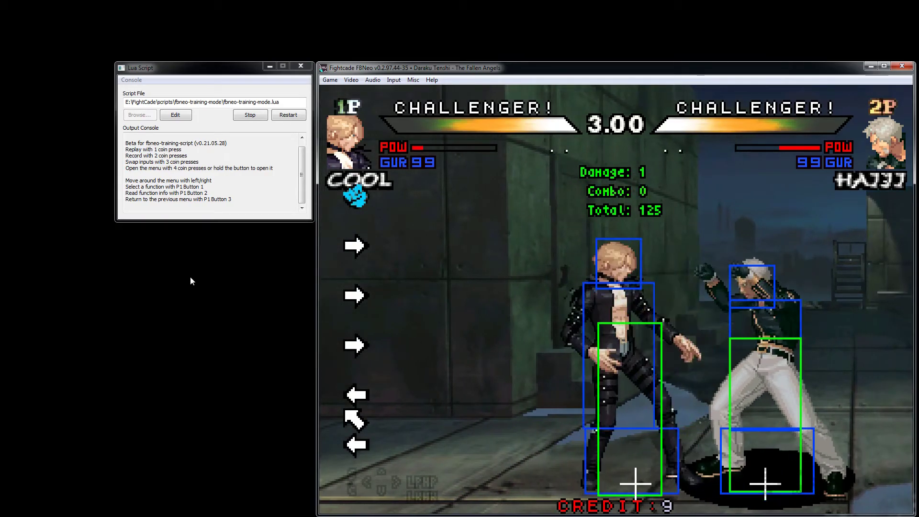
key(Right)
key(Down)
key(z)
key(z)
key(z)
key(z)
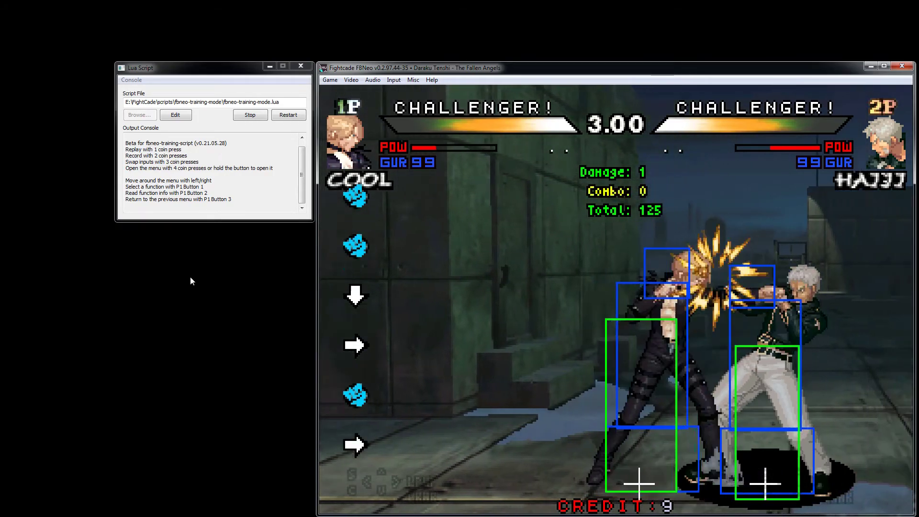
Open the training menu, turn instant health refill off in Dummy Settings and close the menu.
key(5)
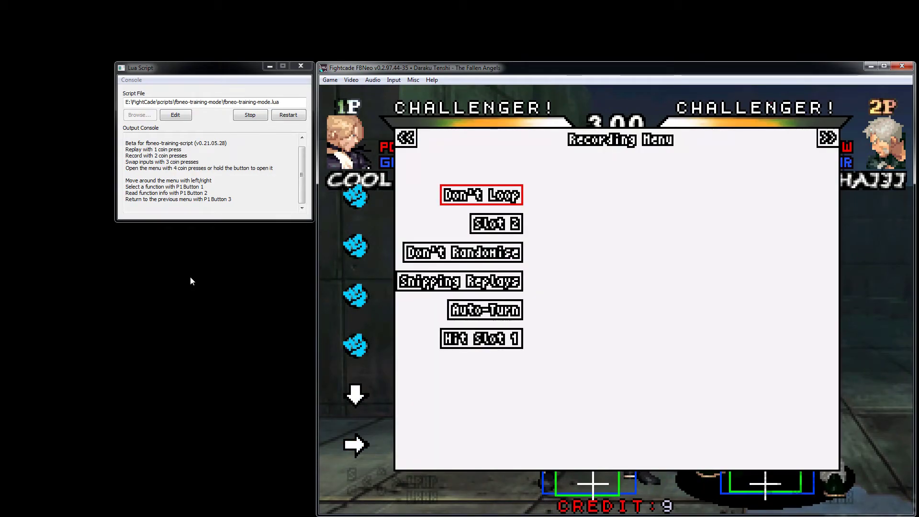
key(Left)
key(Left)
key(z)
key(Left)
key(Left)
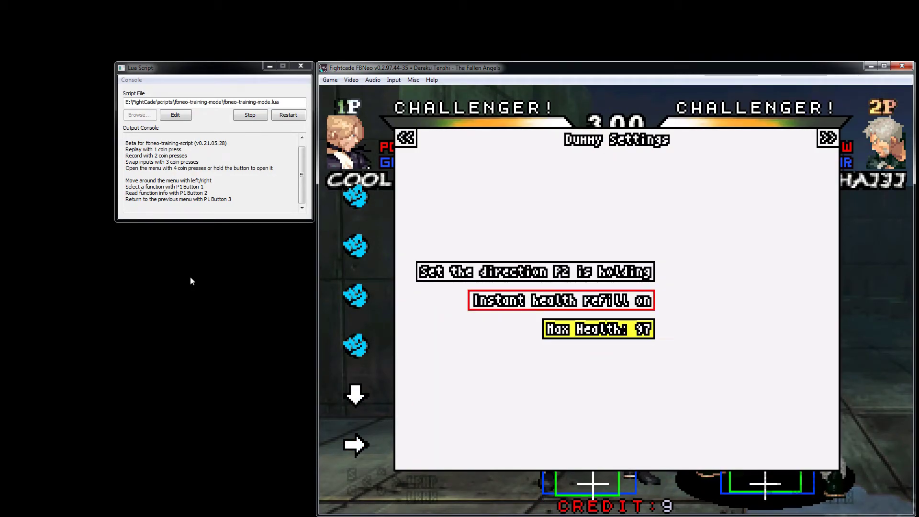
key(c)
Hit P2 with P1 to trigger the slot 1 recording, moving P1 back and forth in front of P2.
key(Right)
key(5)
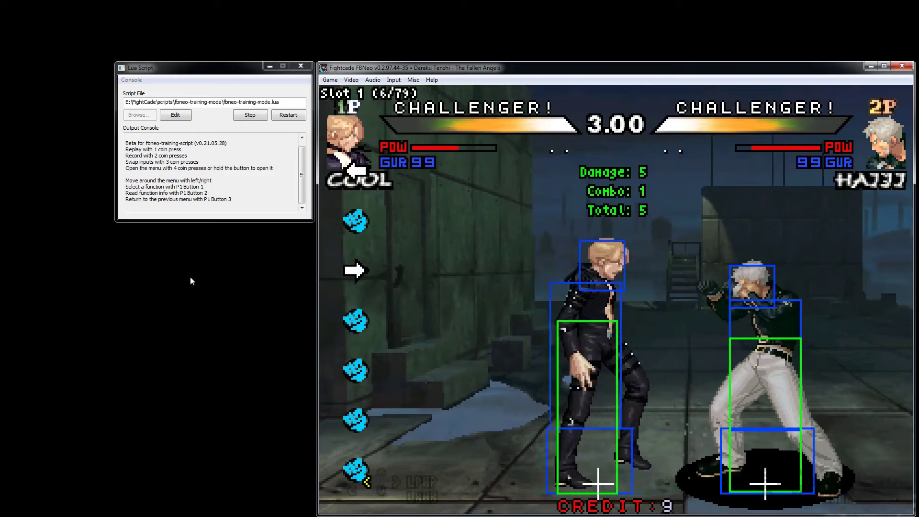
key(Right)
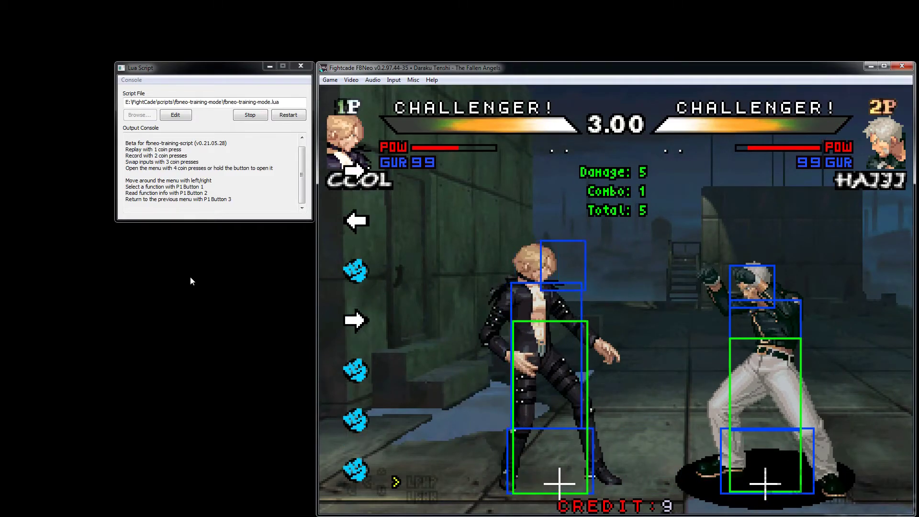
key(Left)
Reopen the training menu and go from Dummy Settings to the Recording Menu.
key(5)
key(5)
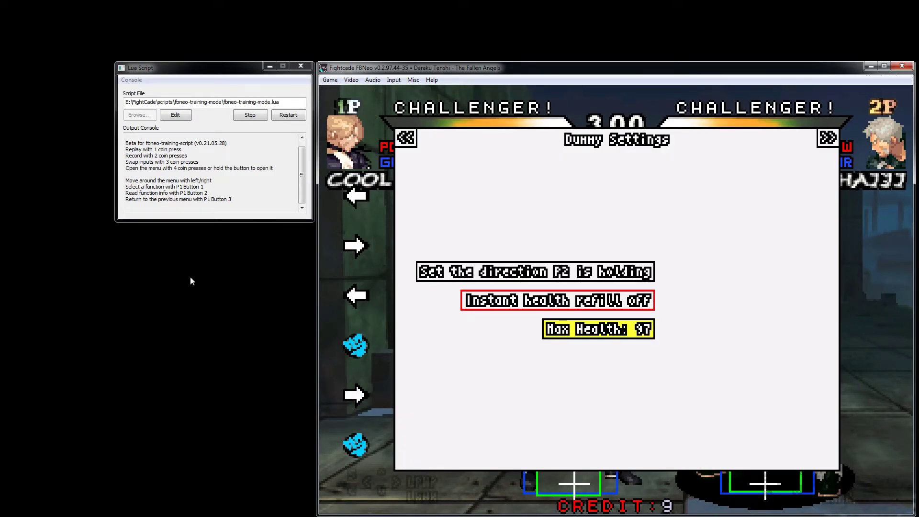
key(Down)
key(Down)
key(Right)
key(z)
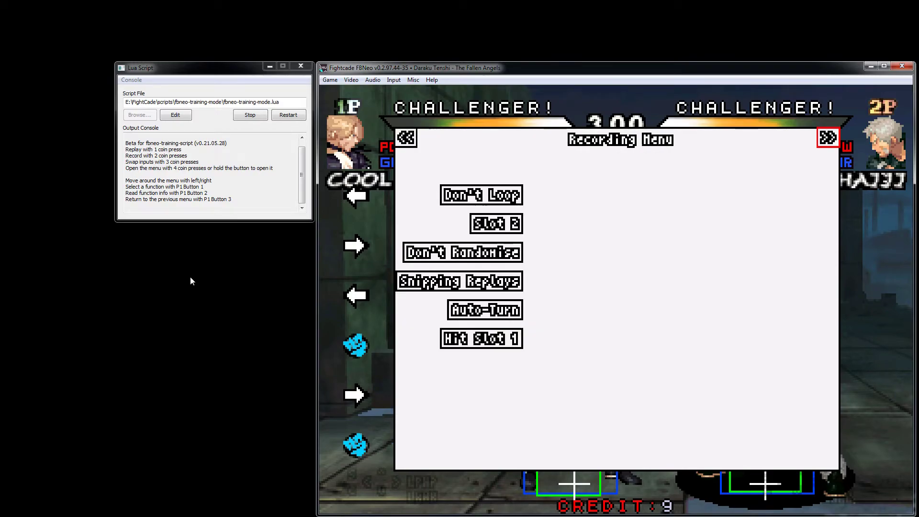
key(z)
key(Right)
key(Right)
key(Right)
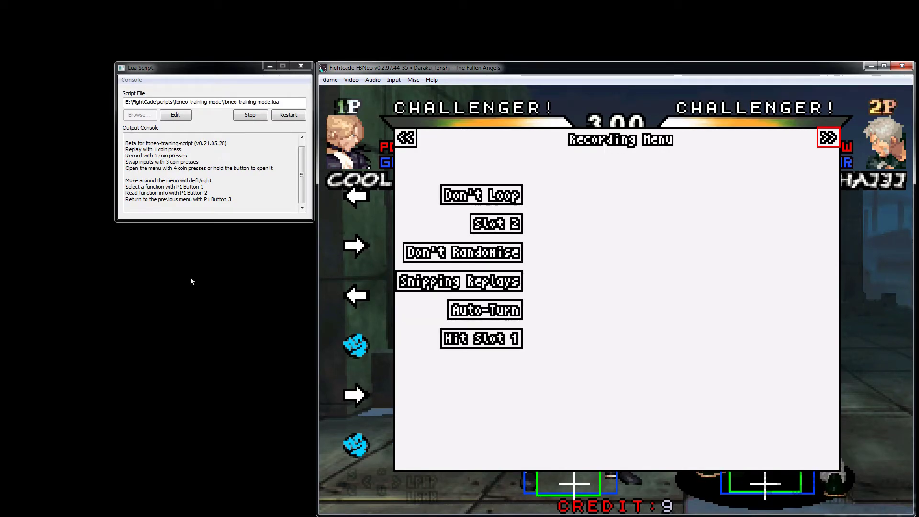
Close the Recording Menu, hit P2 with a P1 attack and start the recording replay.
key(5)
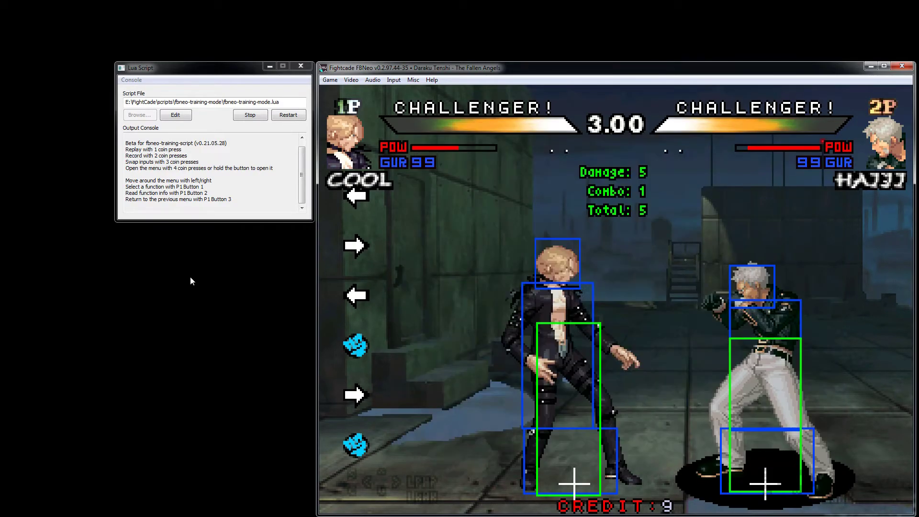
key(x)
key(5)
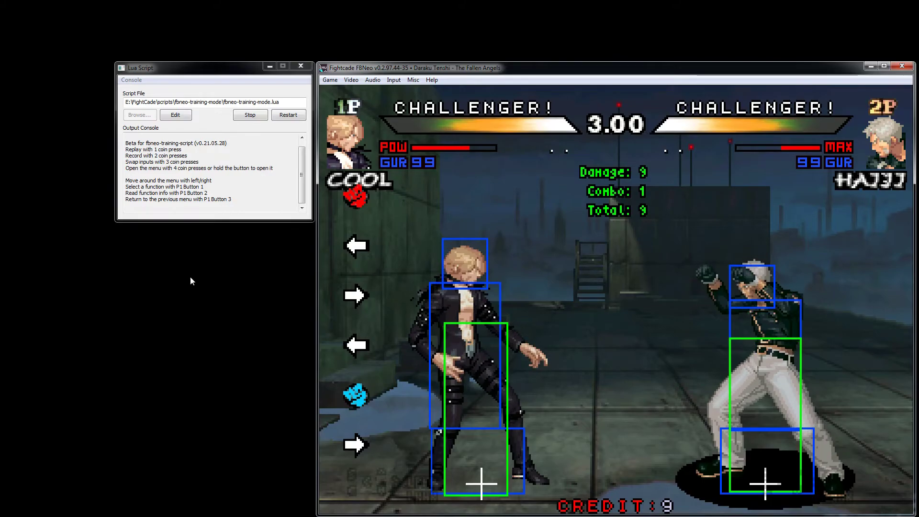
Back P1 away, crouch, move toward P2 with a punch and replay the recording again.
key(Left)
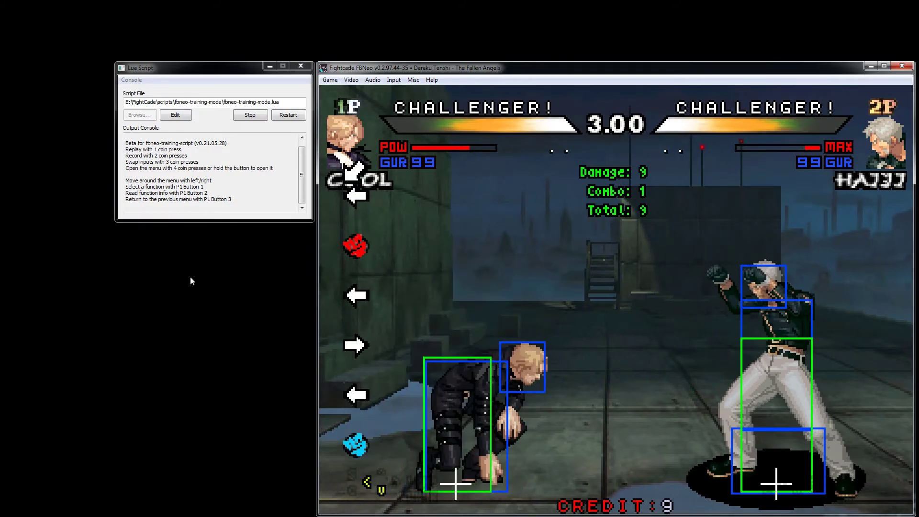
key(Down)
key(Right)
key(z)
key(F9)
key(5)
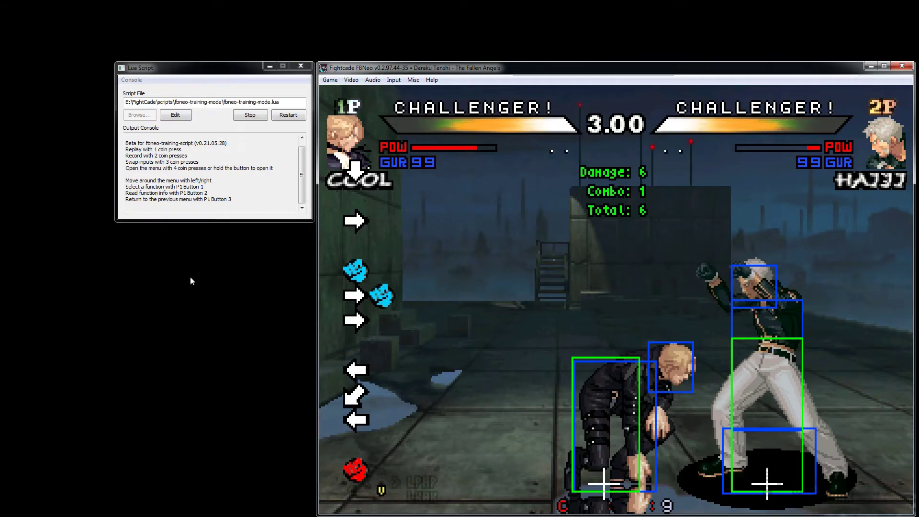
Make P1 jump with an airborne kick at P2 and replay the recording once more.
key(Up)
key(v)
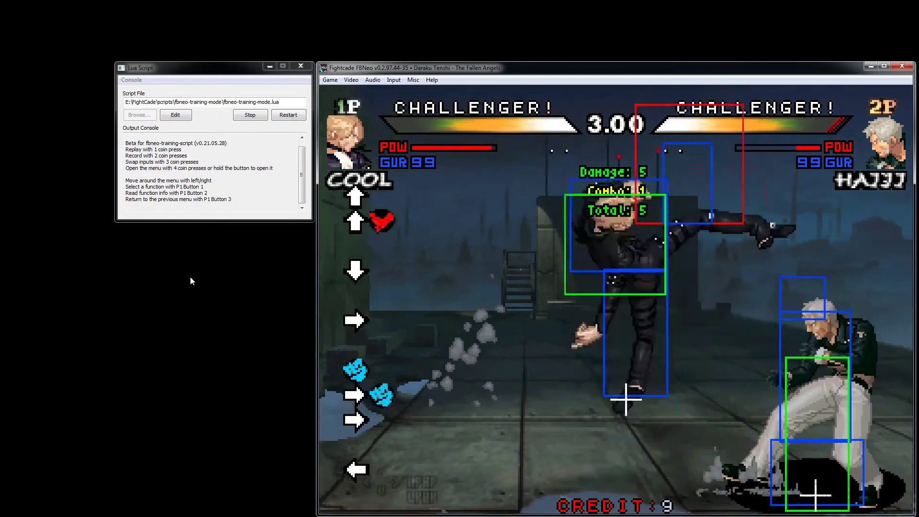
key(5)
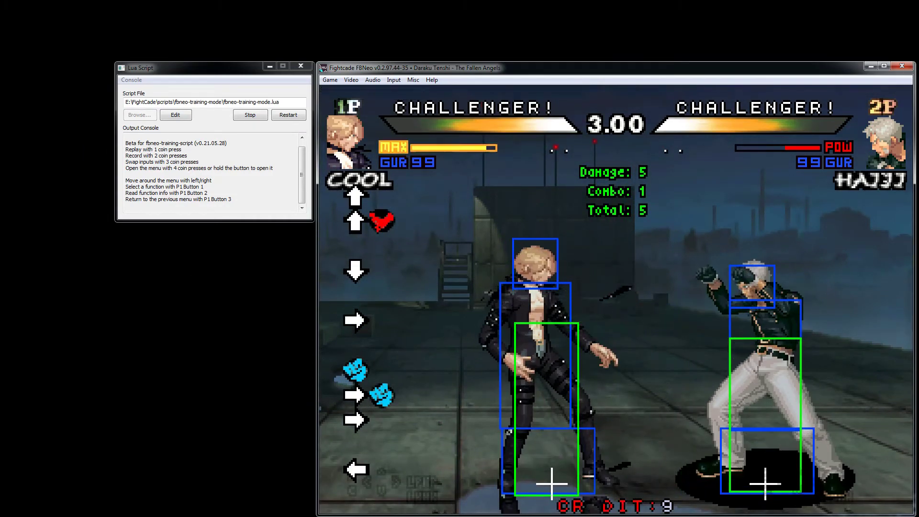